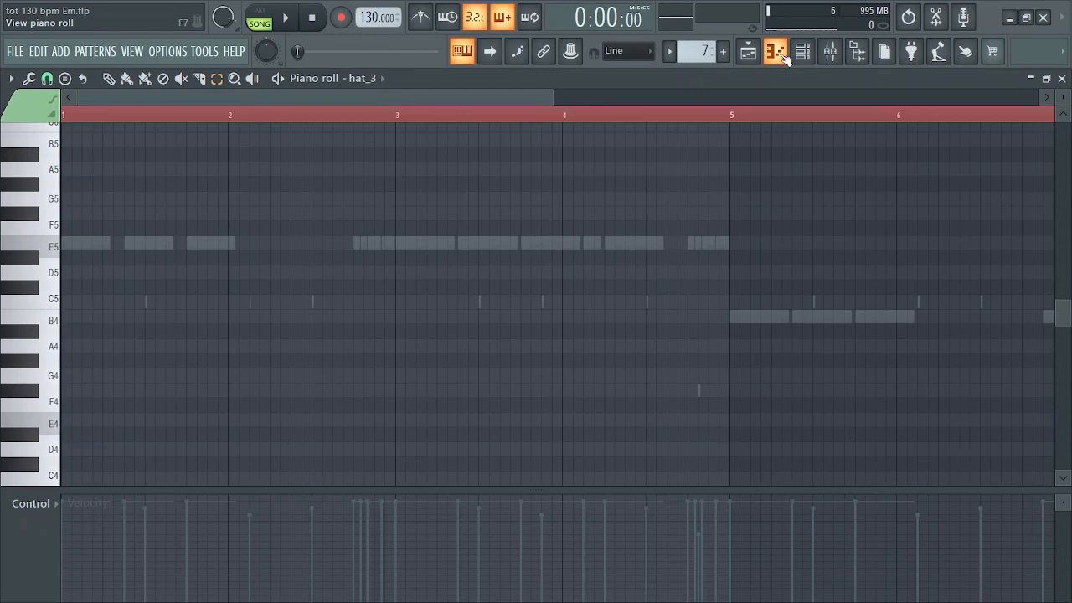
Fill the hat_3 channel on every 2 steps and play the song to hear the pattern
key(F6)
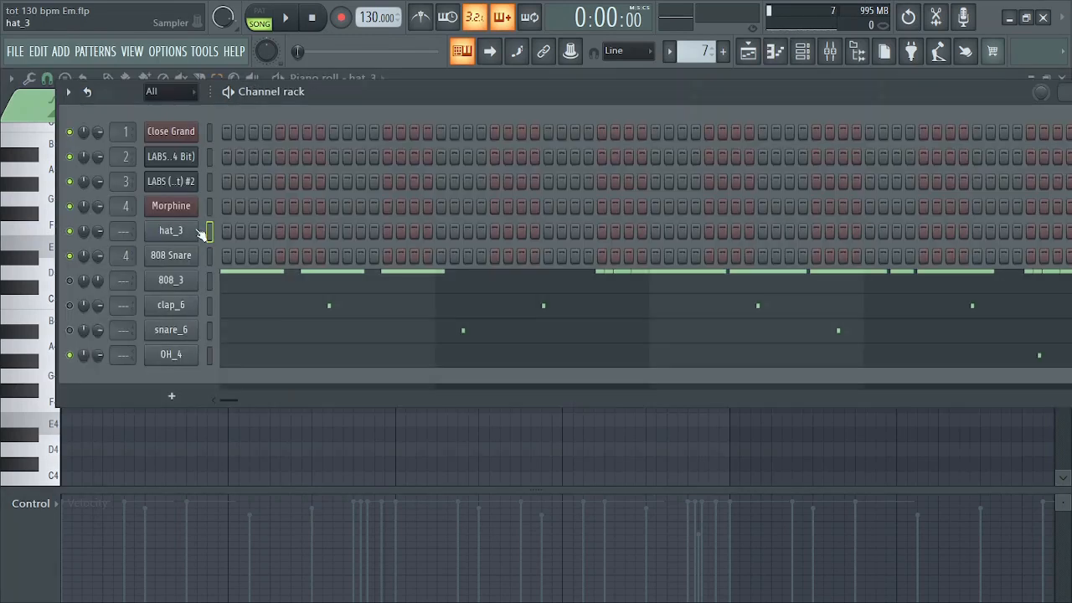
right_click(192, 232)
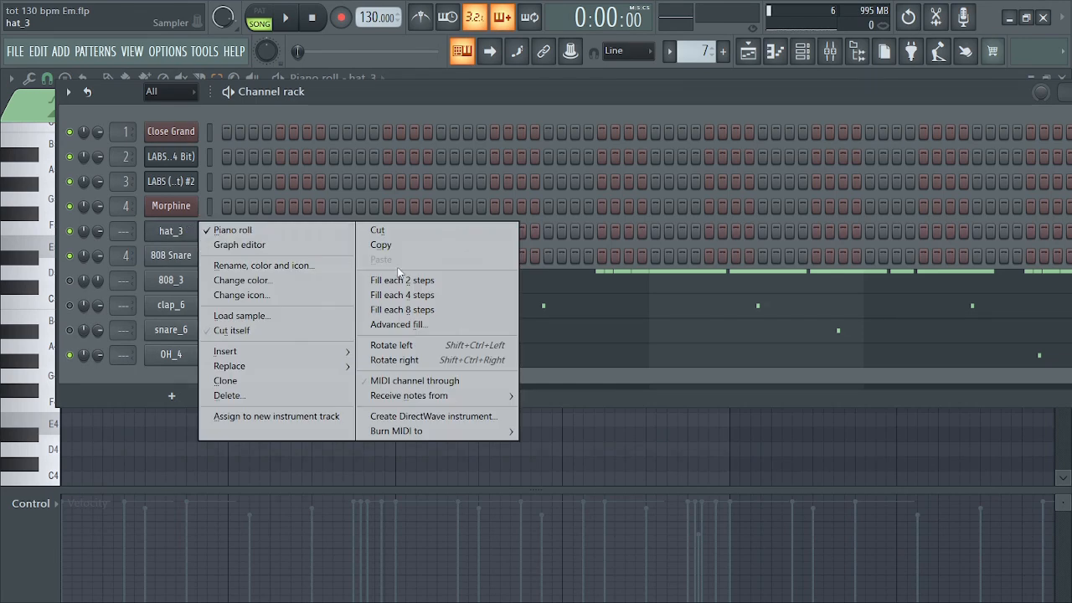
click(402, 280)
click(286, 18)
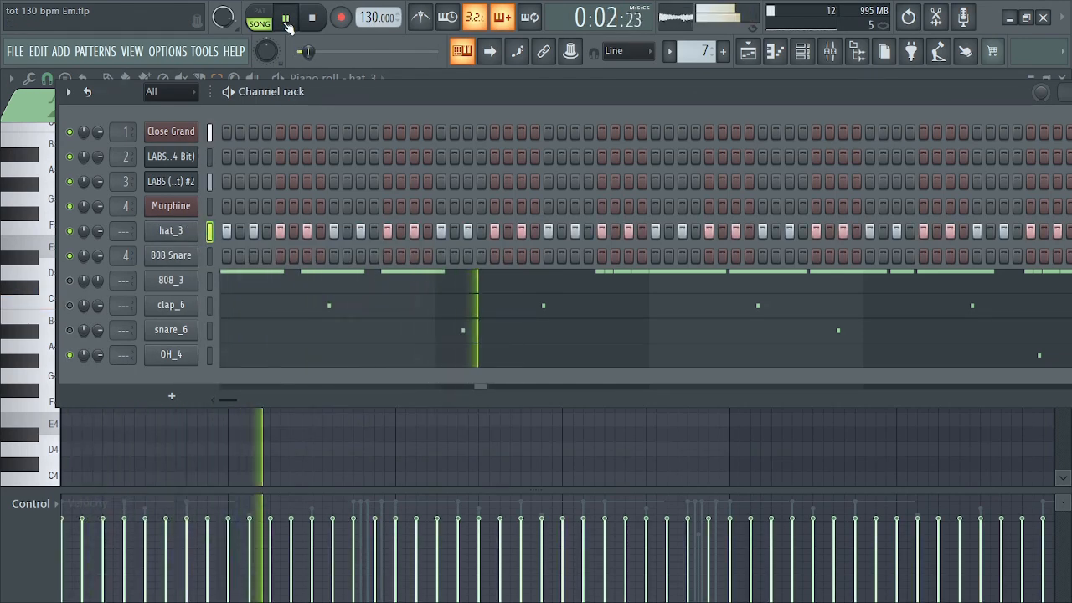
key(space)
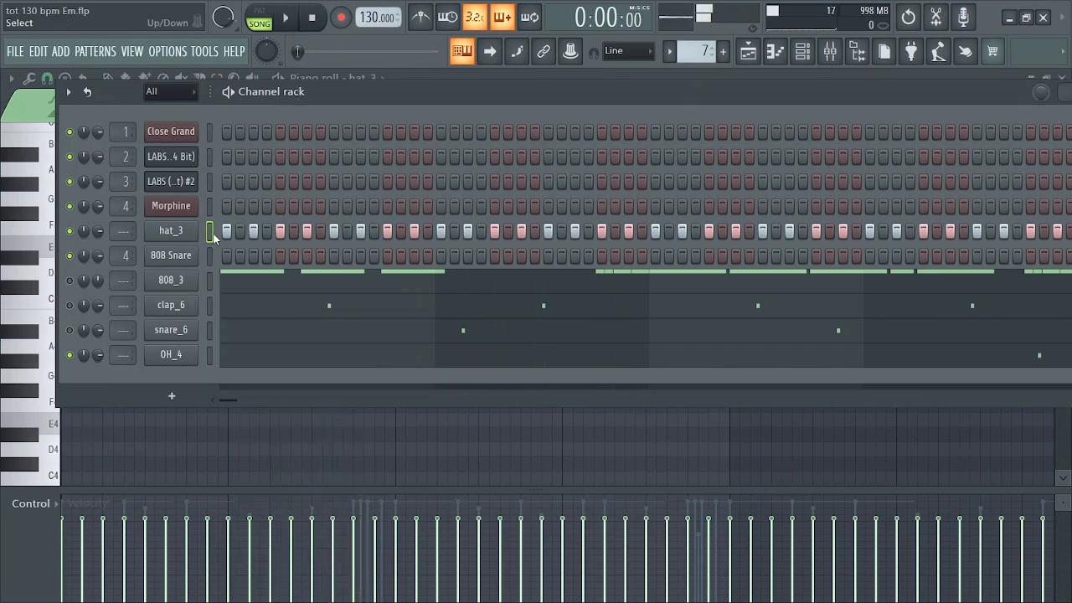
In the hat_3 piano roll, set snapping to 1/4 step and lengthen all hat notes to a quarter step
key(F6)
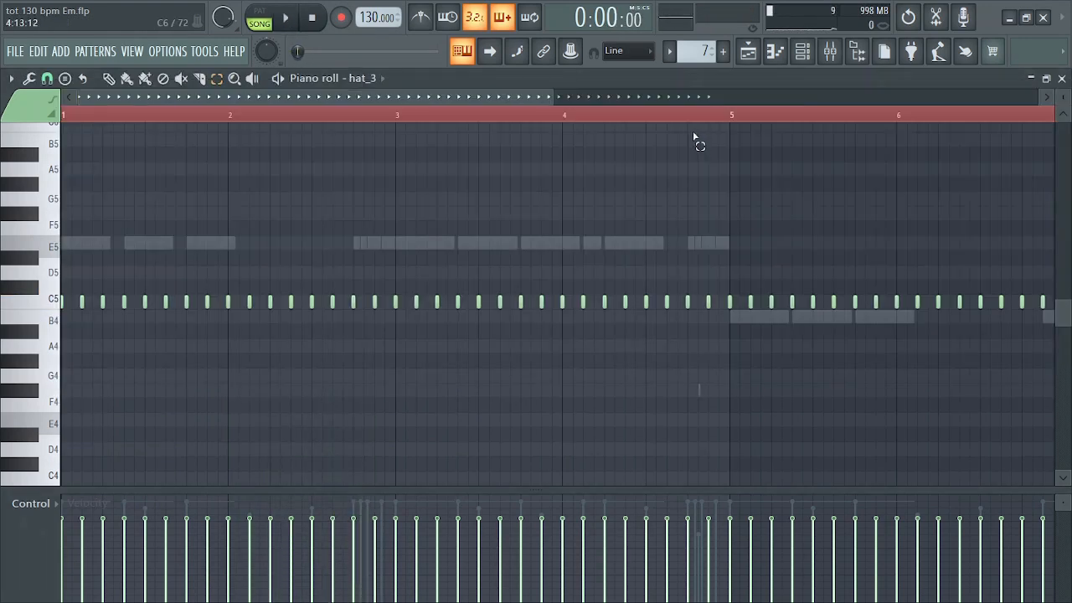
drag(557, 93, 48, 85)
click(47, 78)
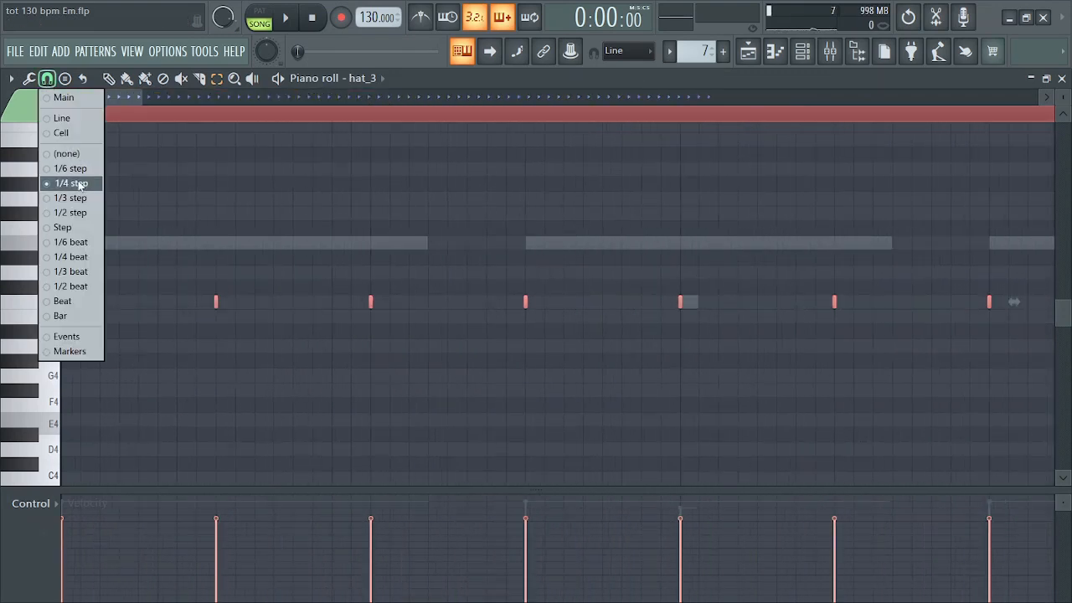
click(84, 180)
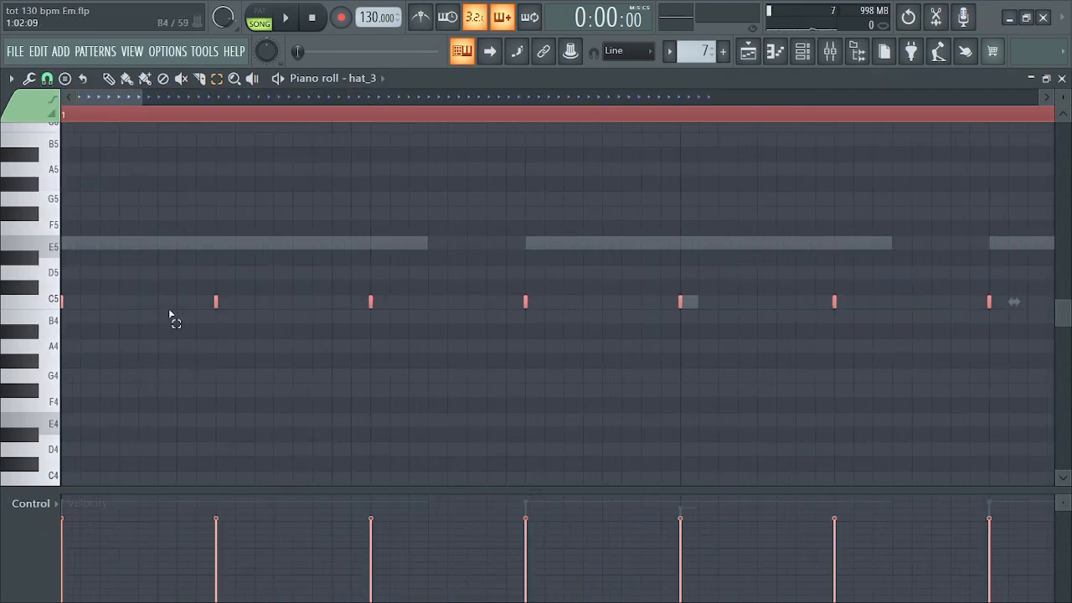
click(108, 78)
scroll(656, 118, down, 2)
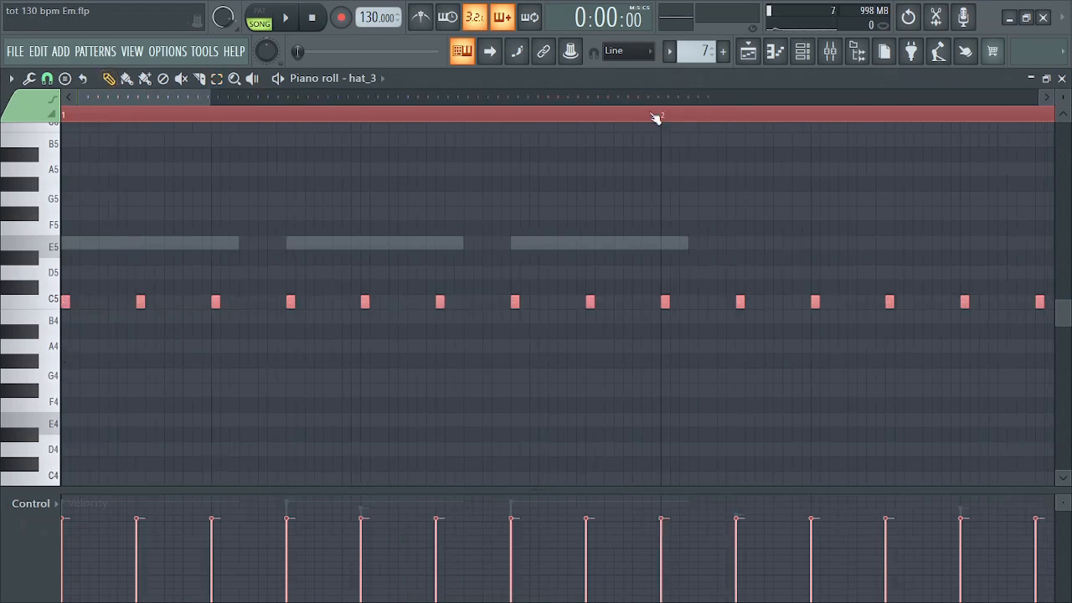
Randomize the hat_3 notes with 4% velocity and increased bipolar panning, accept it and play the result
key(alt+r)
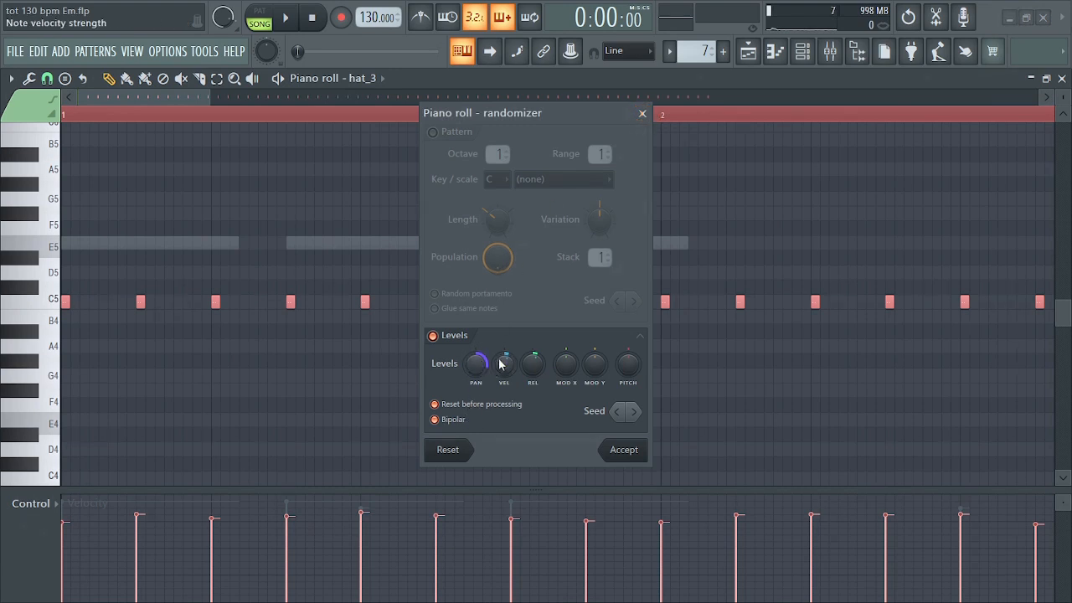
drag(502, 362, 502, 367)
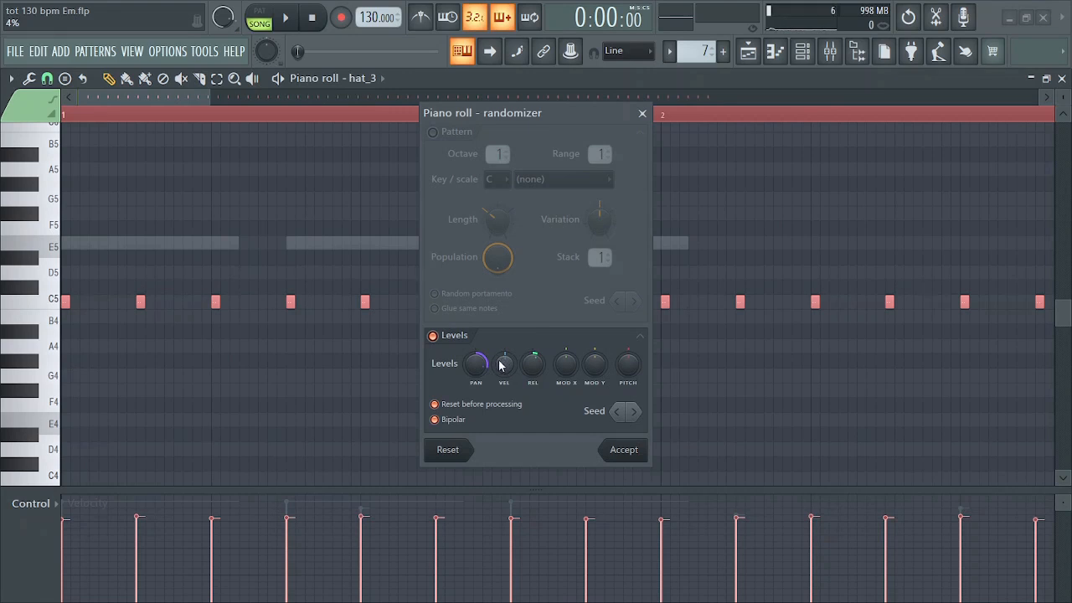
drag(477, 372, 476, 353)
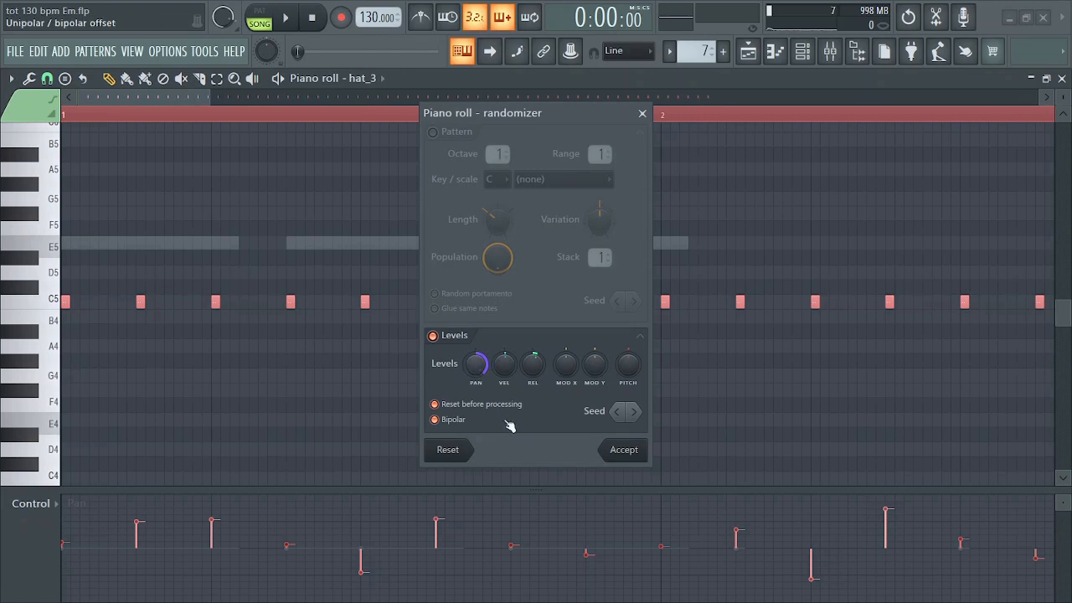
click(627, 449)
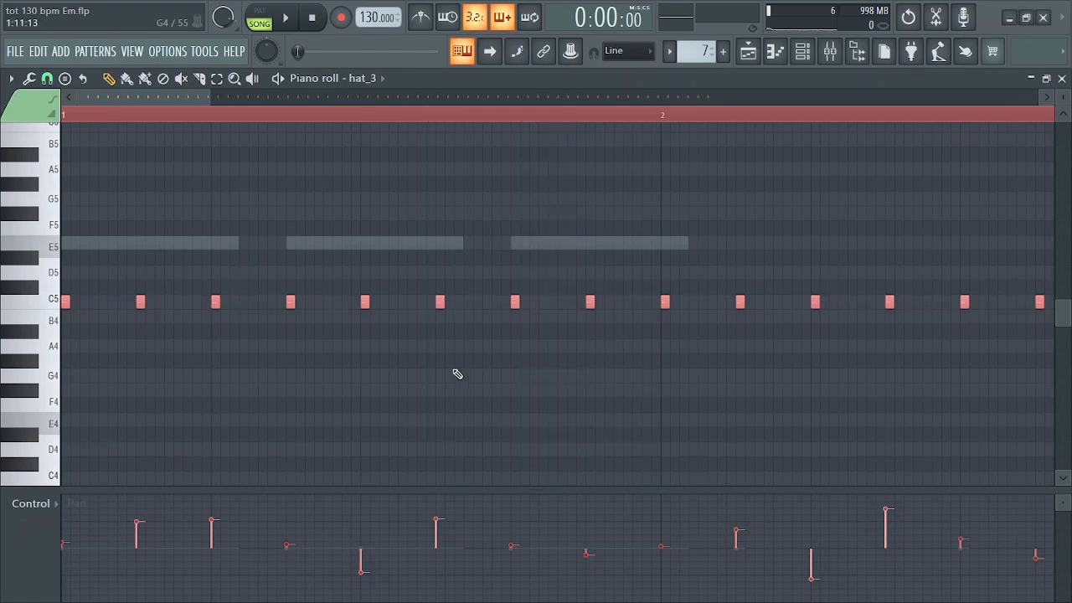
key(space)
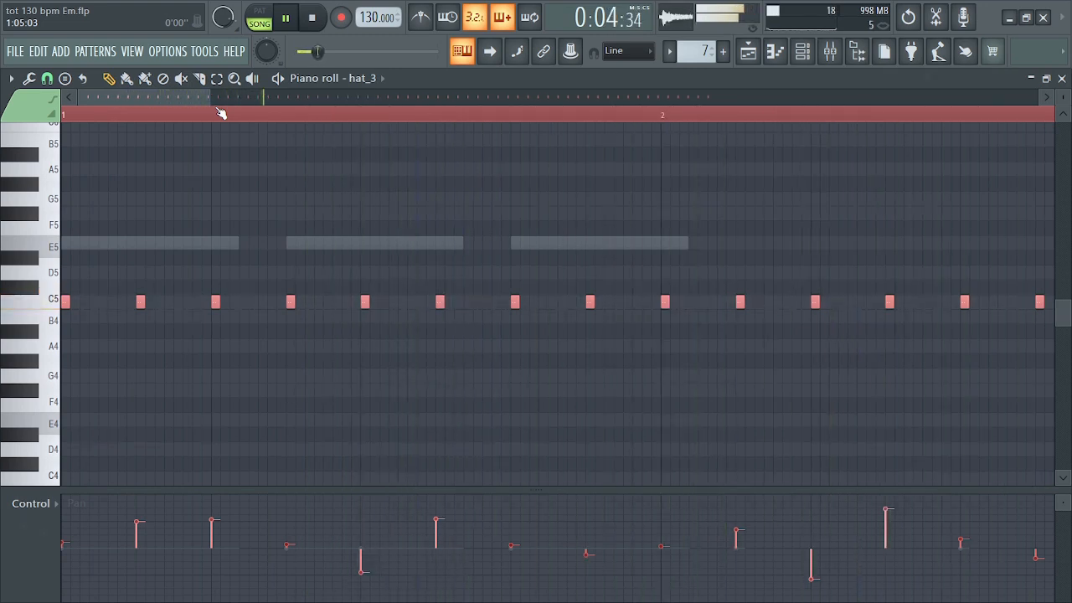
key(space)
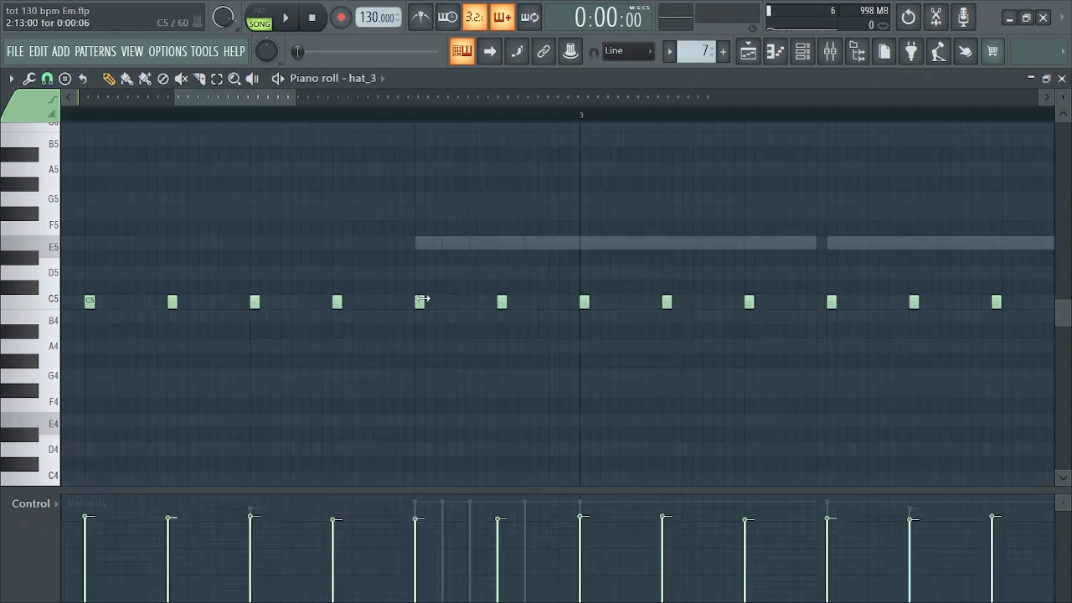
Draw rolls of quarter-step C5 hats leading into bars 3 and 5, with ramped velocities
click(429, 303)
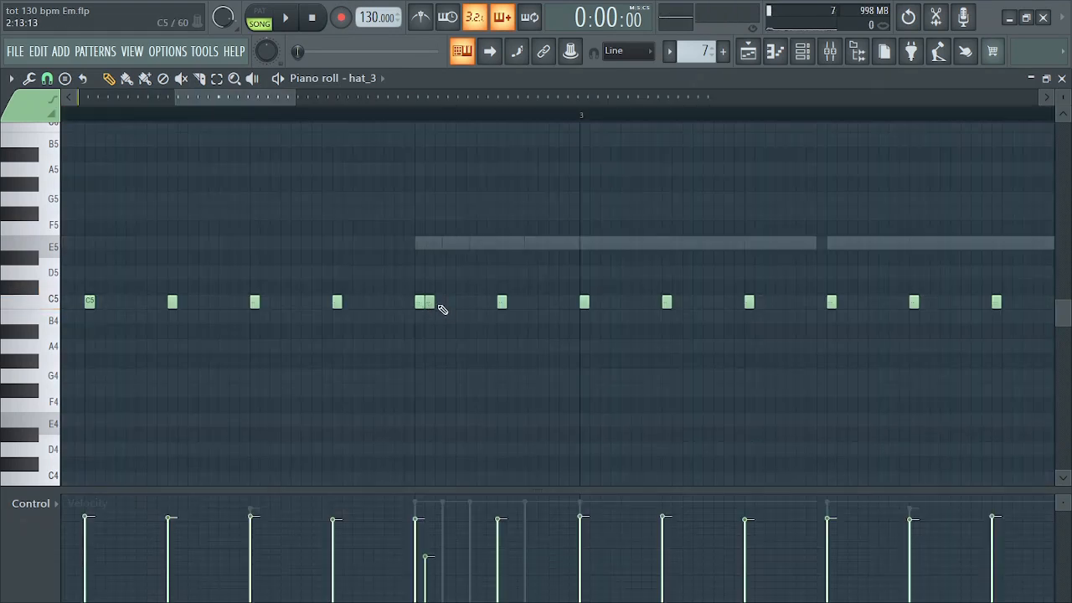
drag(442, 308, 494, 303)
mouse_move(486, 596)
mouse_down()
mouse_move(462, 580)
mouse_move(553, 571)
mouse_up()
key(ctrl+b)
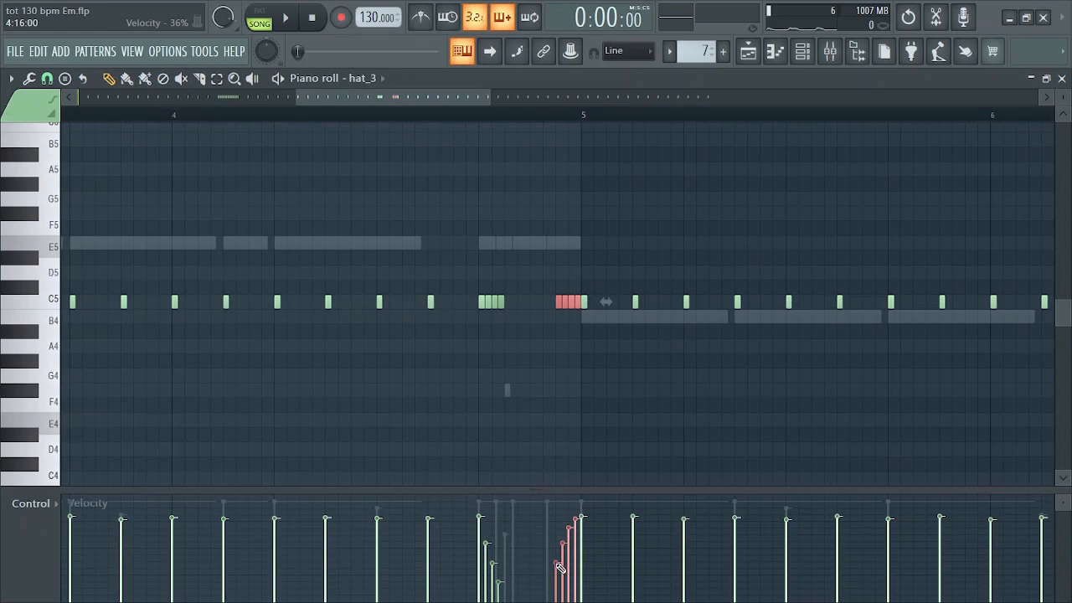
Lower the rising velocities of the hat roll just before bar 5, play the hats back and save the project
drag(559, 574, 571, 543)
key(space)
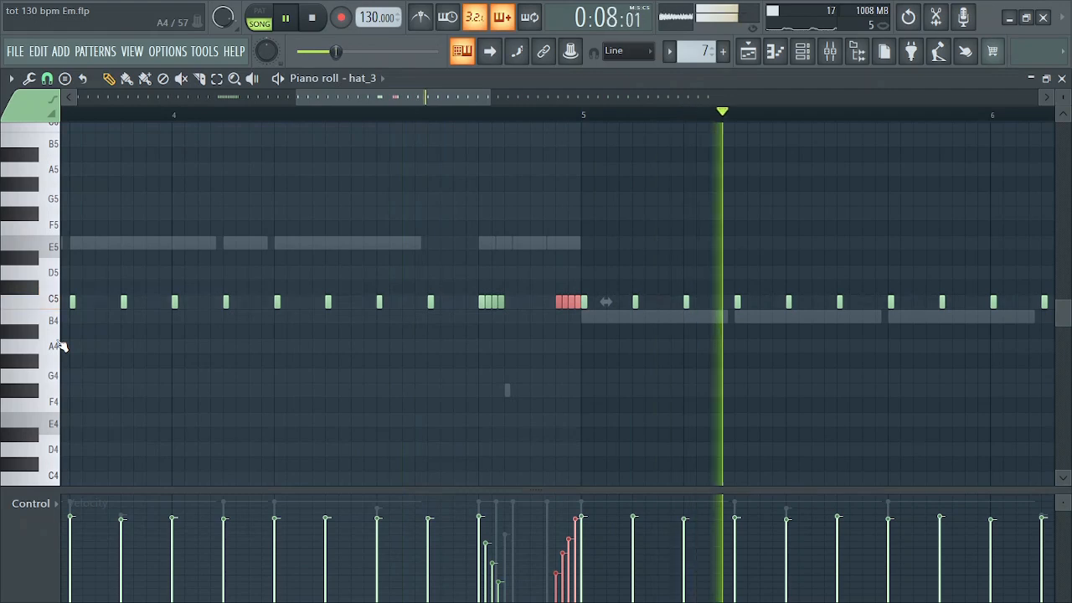
key(space)
click(15, 55)
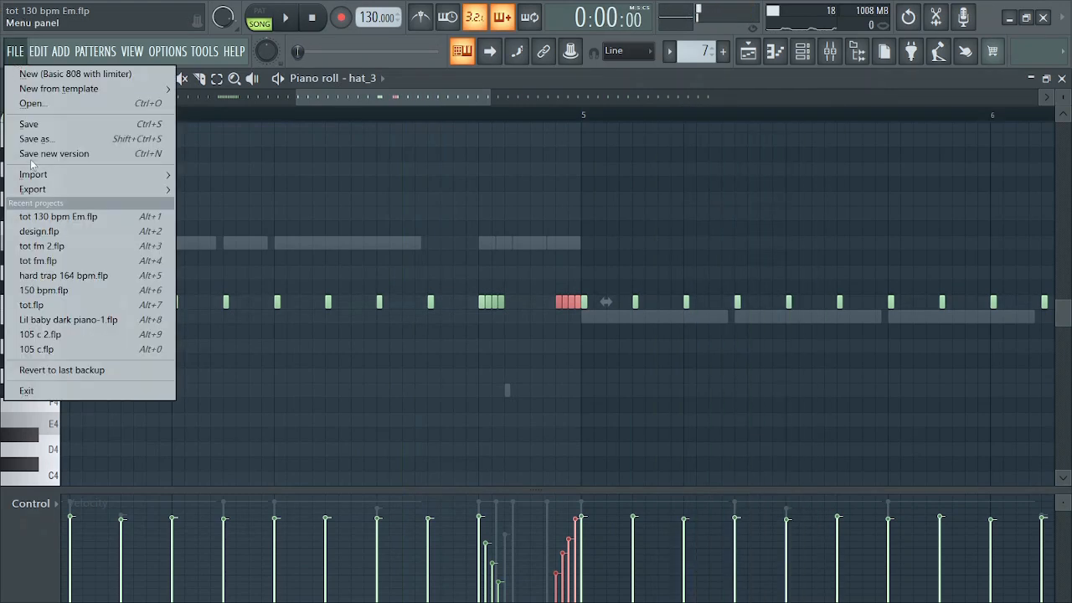
click(29, 124)
Draw OH_1 open-hat notes at C5 on the last beat of bar 1 and G4 on the last beat of bar 2, auditioning them
drag(487, 102, 592, 102)
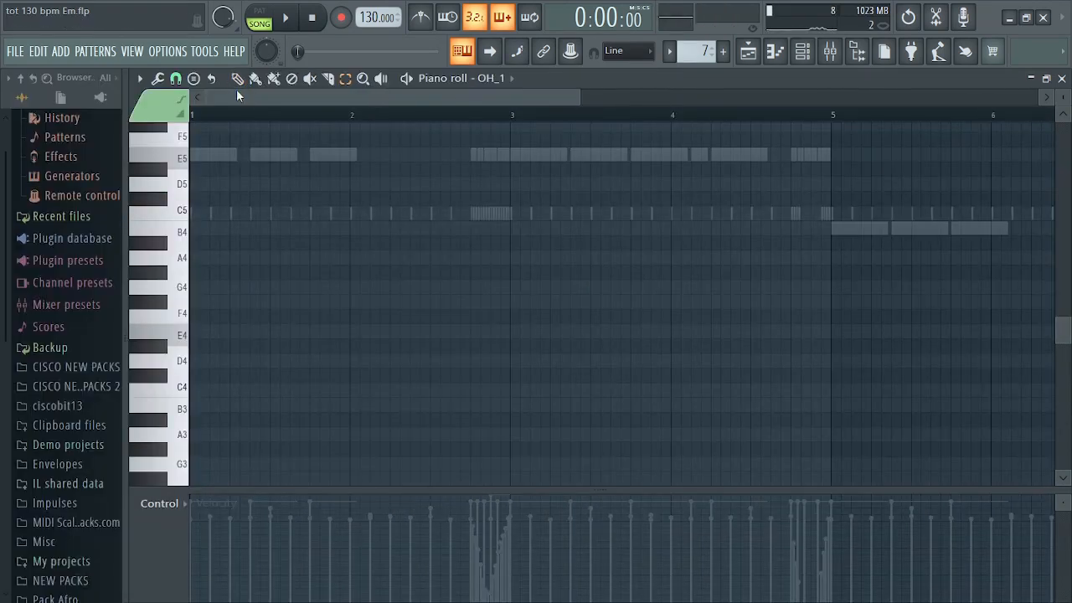
click(237, 81)
click(316, 212)
key(space)
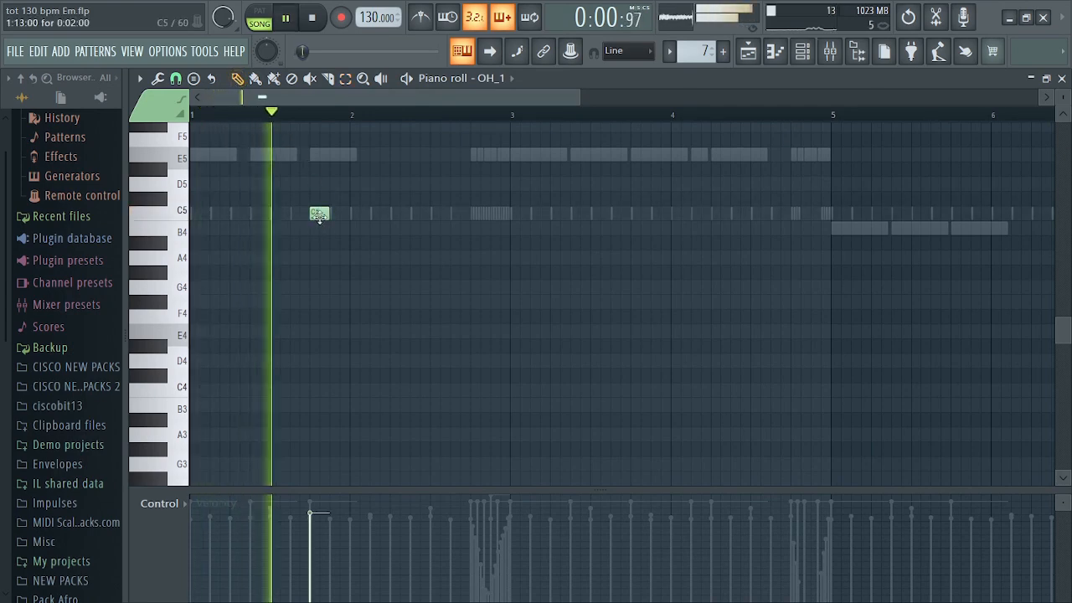
key(space)
key(space)
click(477, 286)
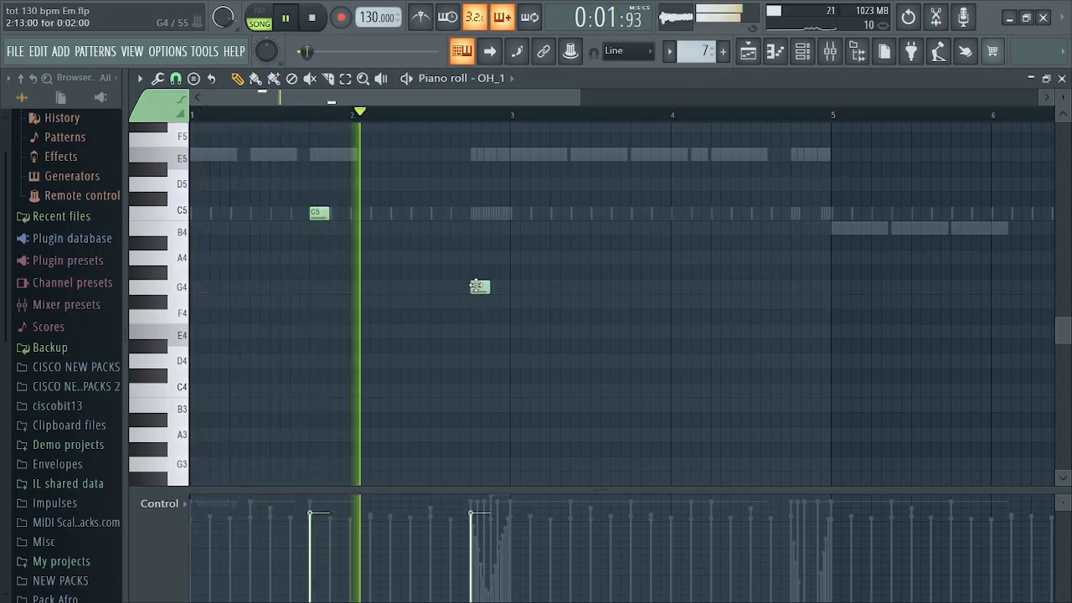
key(space)
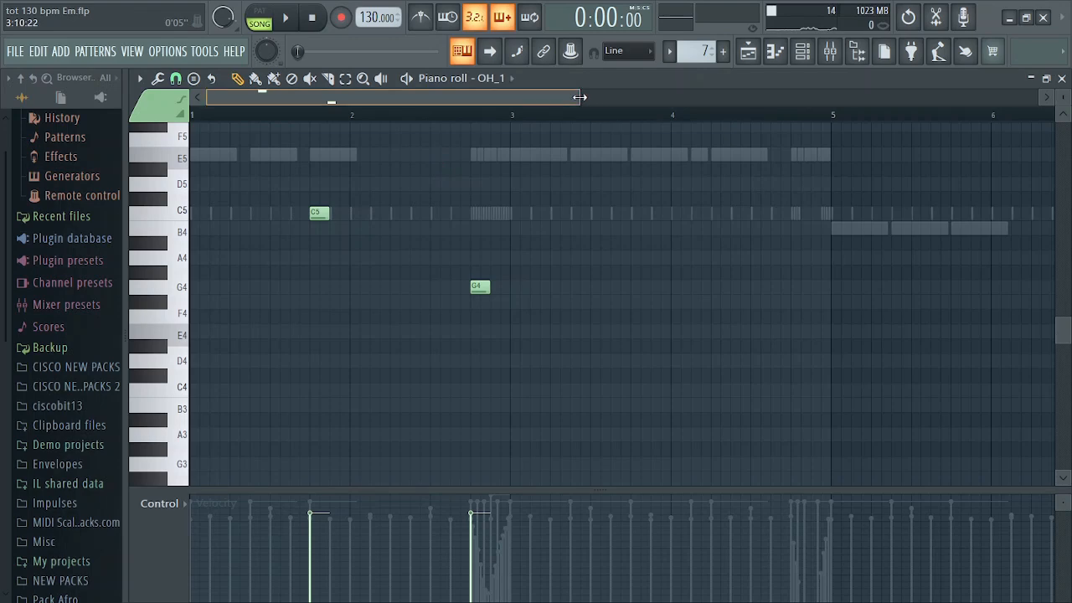
Duplicate the first four bars of OH_1 notes into bars 5 to 8, select everything and play the pattern
scroll(586, 94, down, 2)
click(345, 79)
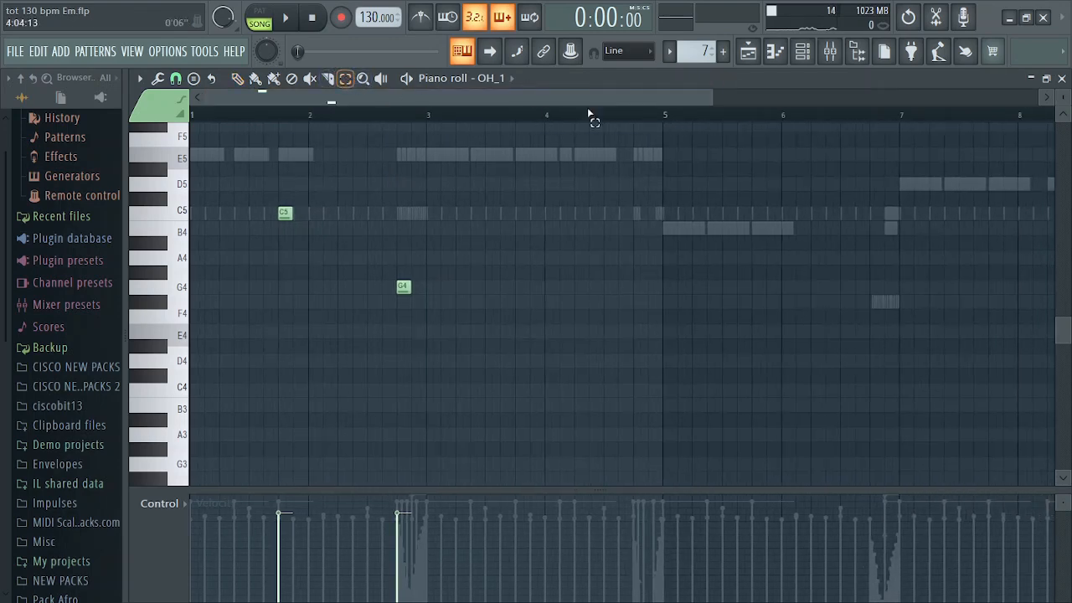
drag(666, 117, 1, 220)
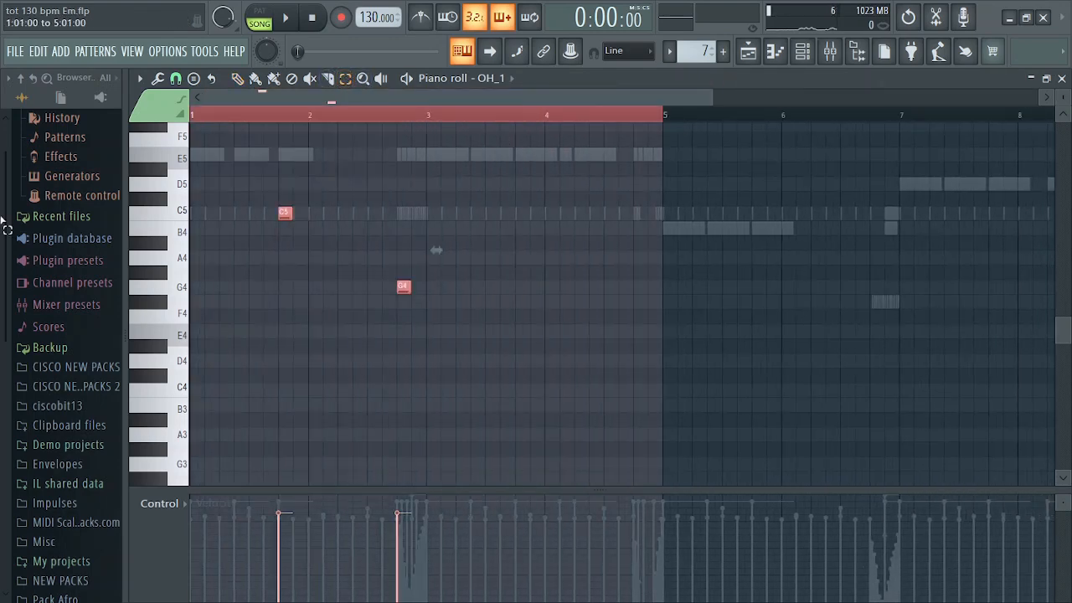
key(ctrl+b)
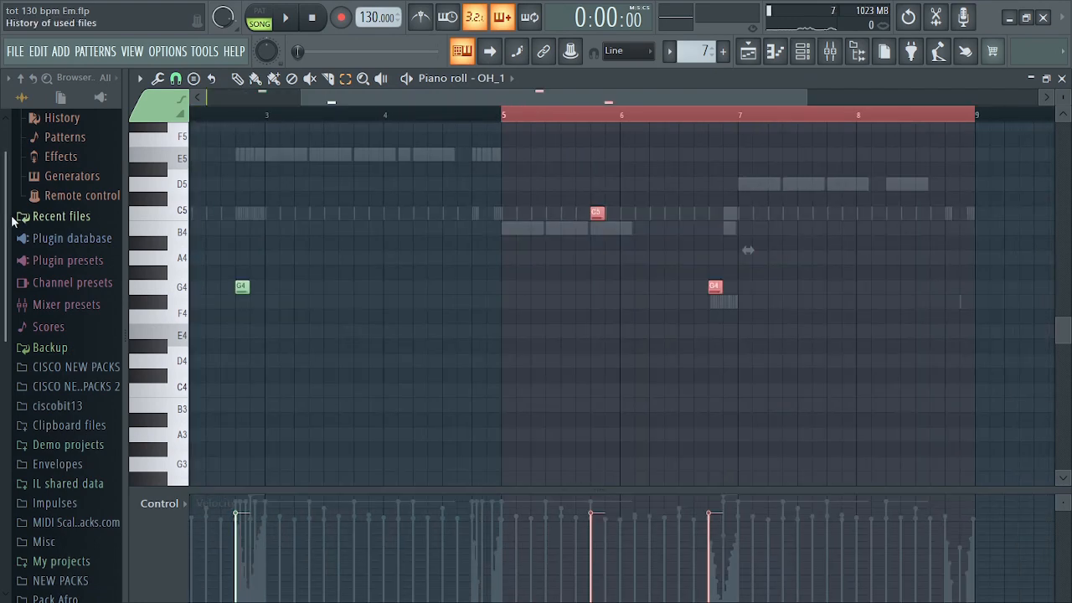
key(ctrl+a)
key(space)
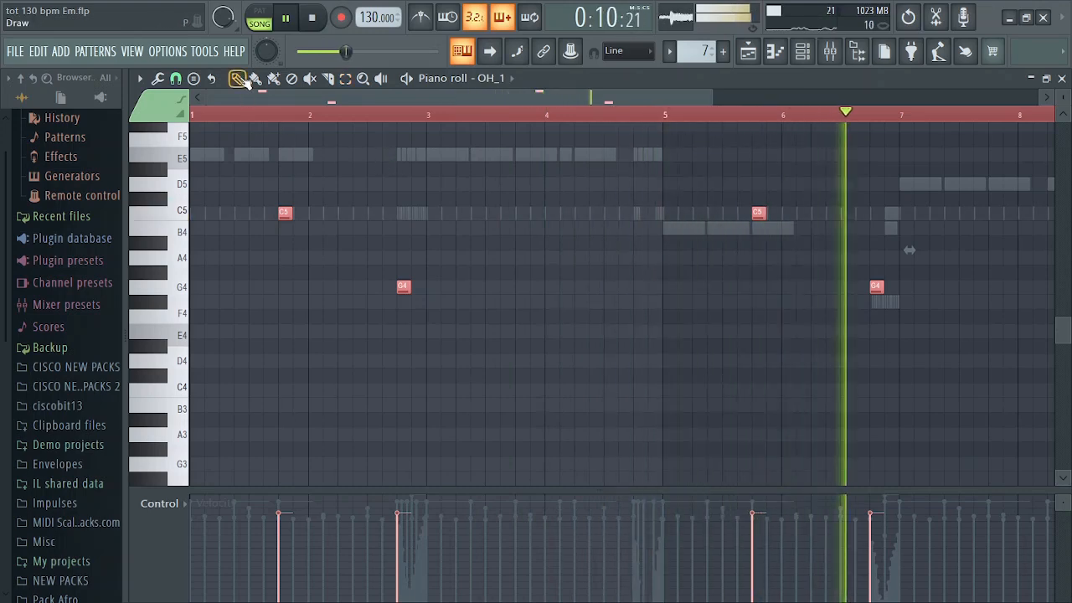
key(space)
Normalize and reverse the OH_2 sample, then raise its start offset and fade-in
key(F6)
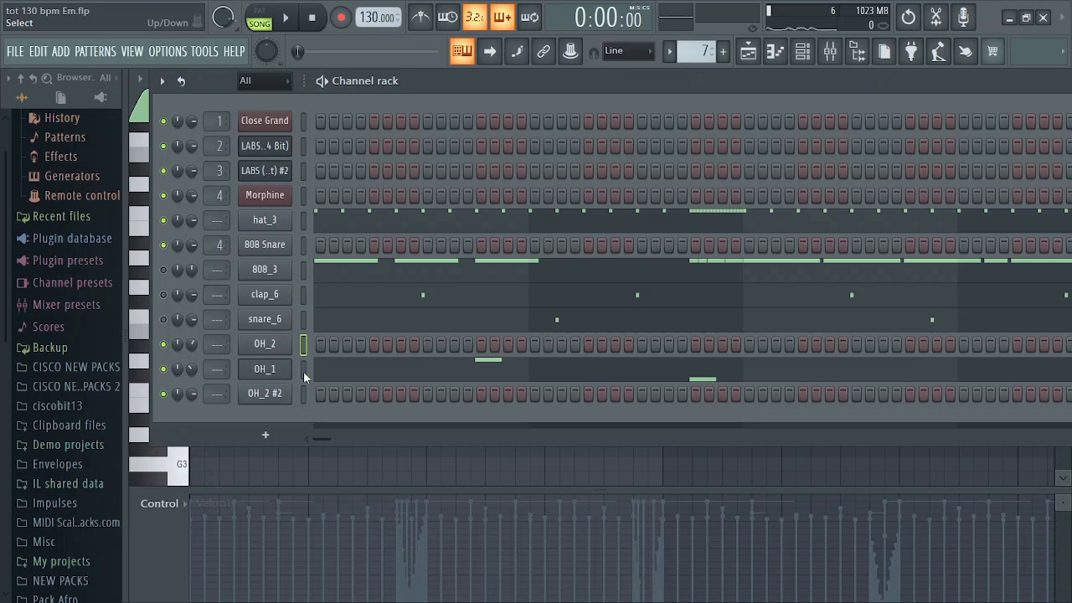
click(265, 345)
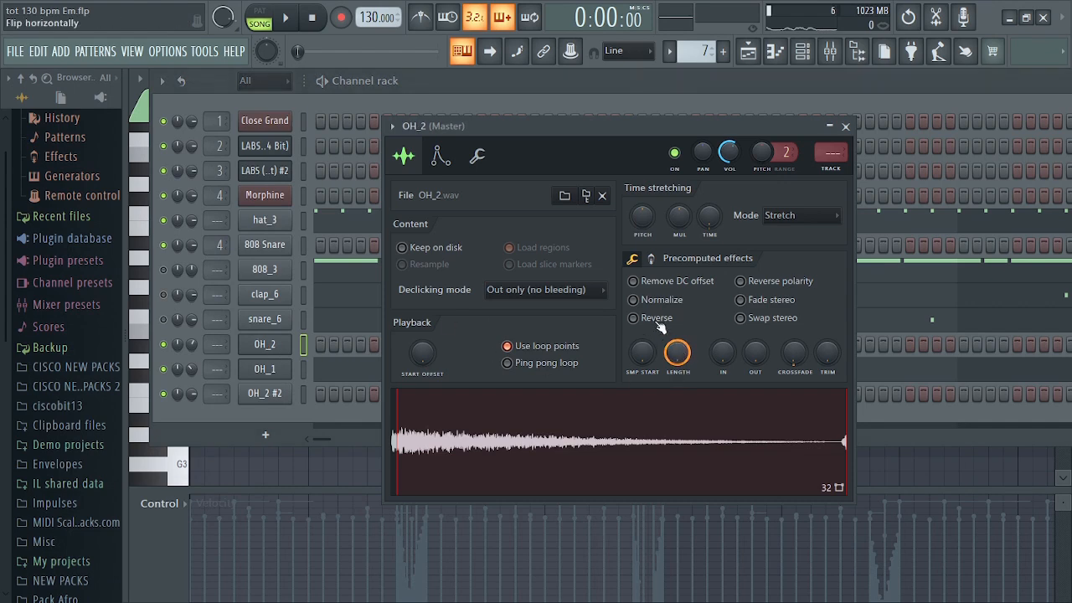
click(634, 299)
click(635, 318)
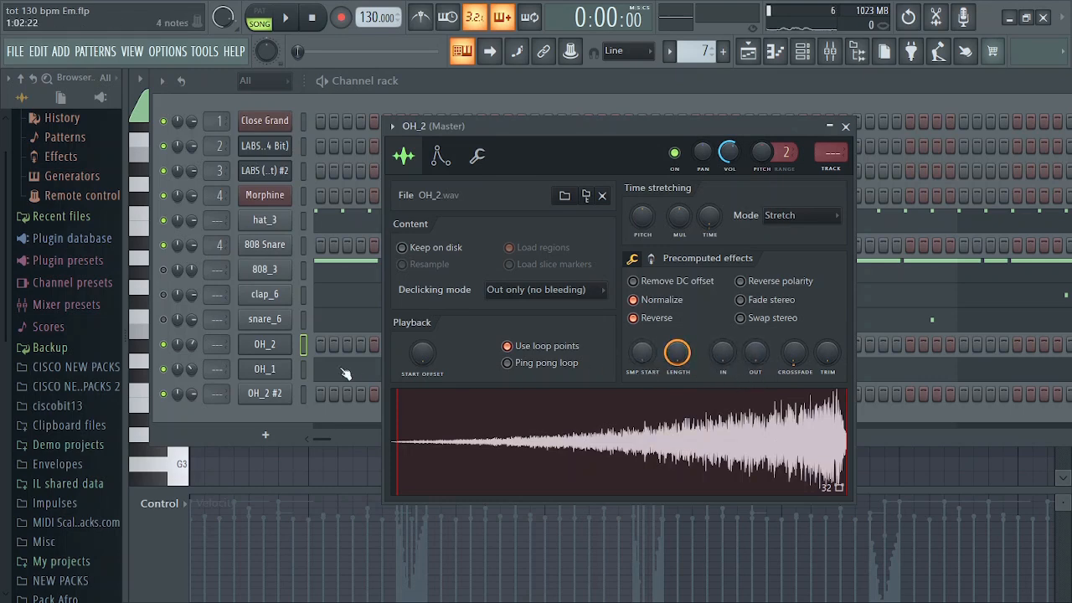
drag(416, 362, 416, 328)
drag(722, 352, 722, 333)
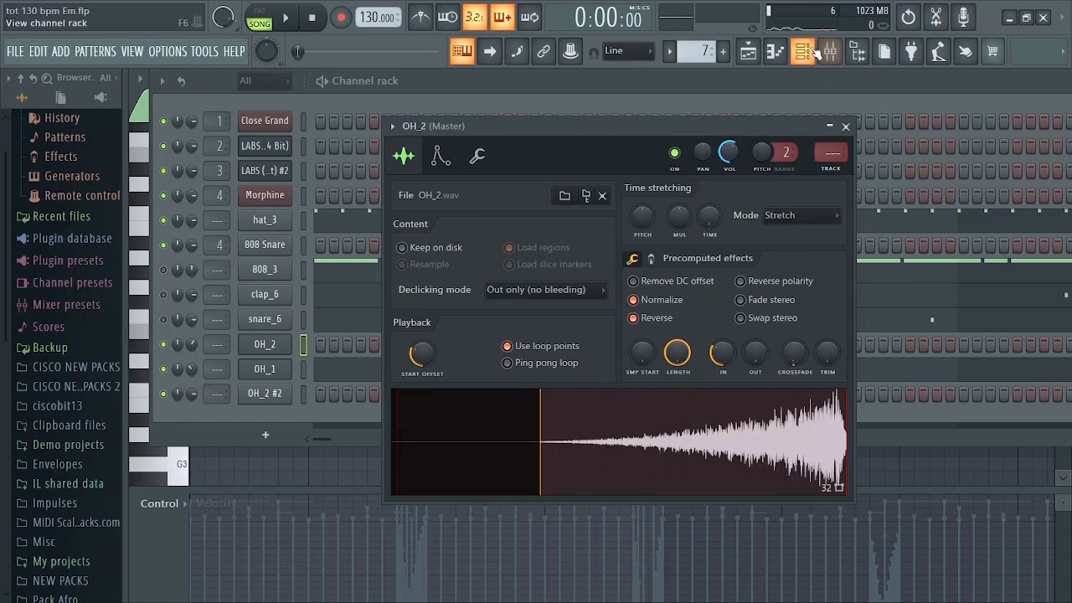
Place a two-step C5 note for OH_2 in its piano roll, ending exactly at bar 3, and check it in playback
click(817, 52)
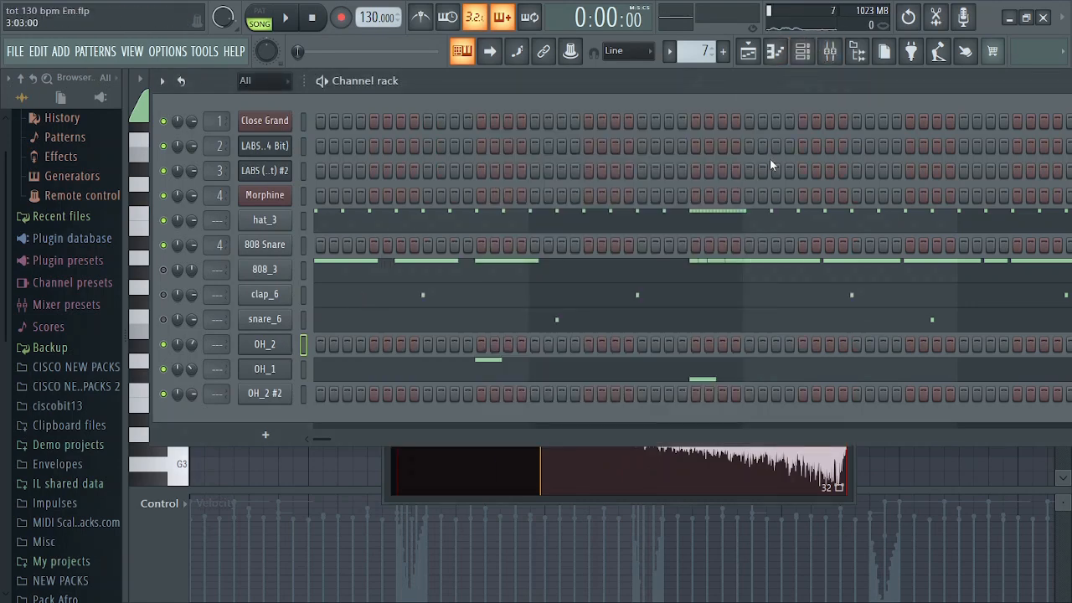
click(777, 52)
click(777, 52)
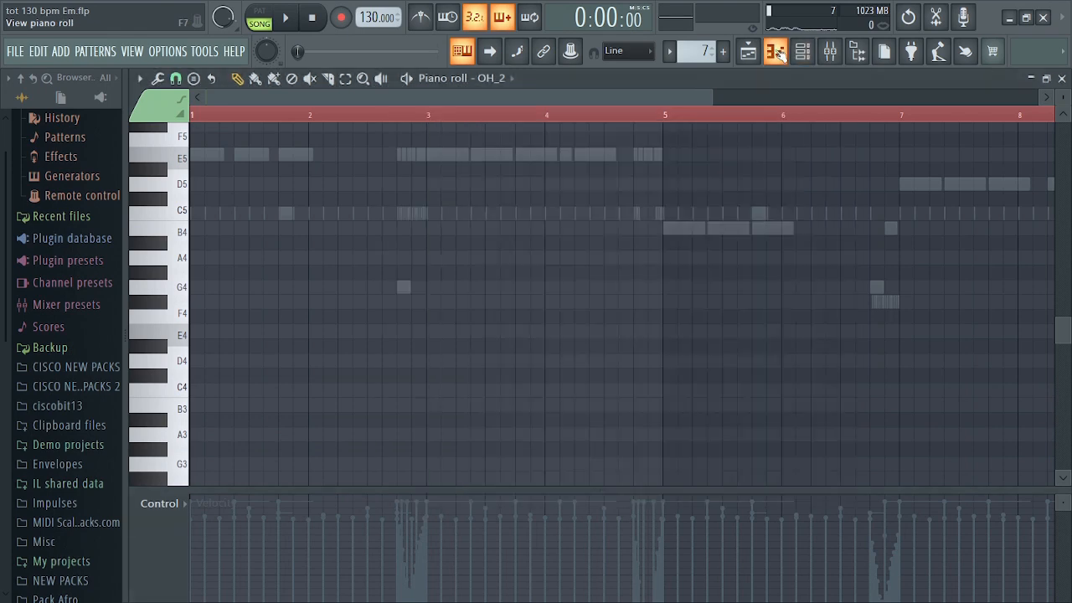
key(space)
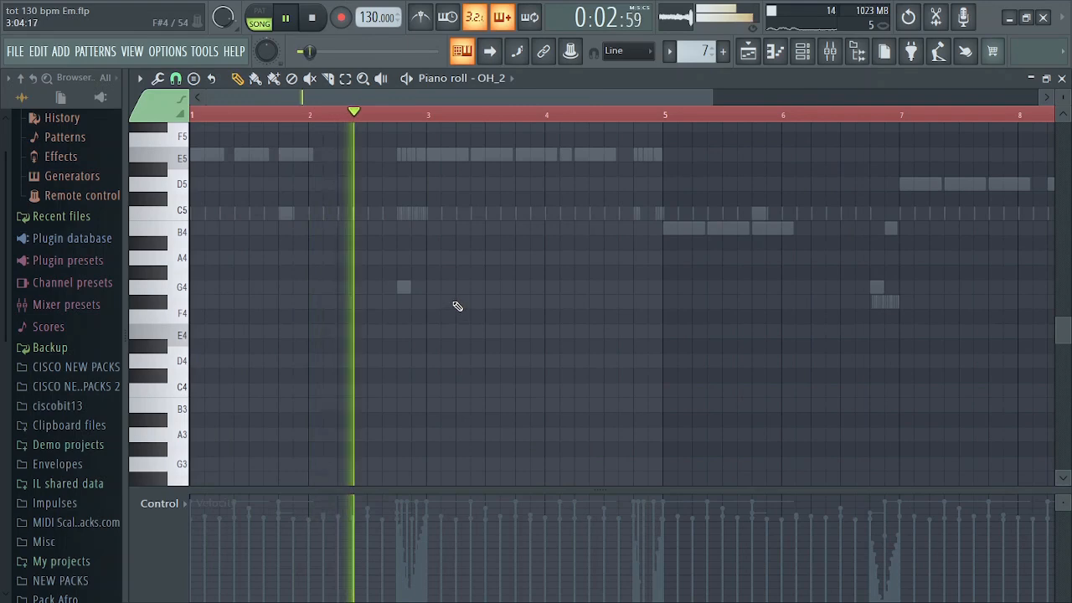
key(space)
drag(403, 257, 406, 213)
key(space)
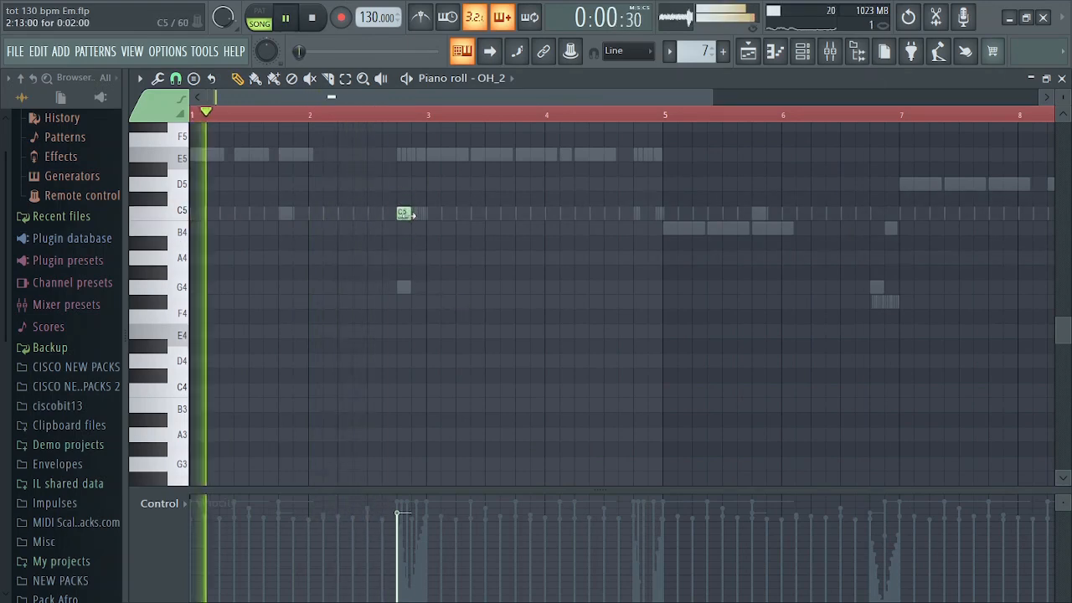
drag(395, 215, 407, 214)
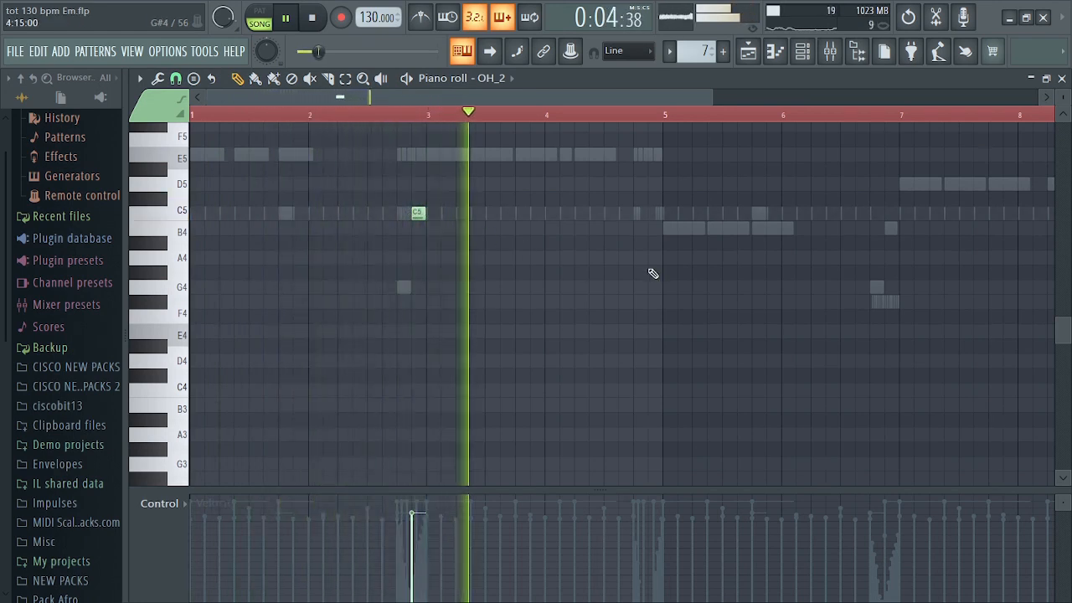
Raise the OH_2 note's velocity to maximum, add a matching two-step C5 note ending at bar 7, and check both in playback
key(space)
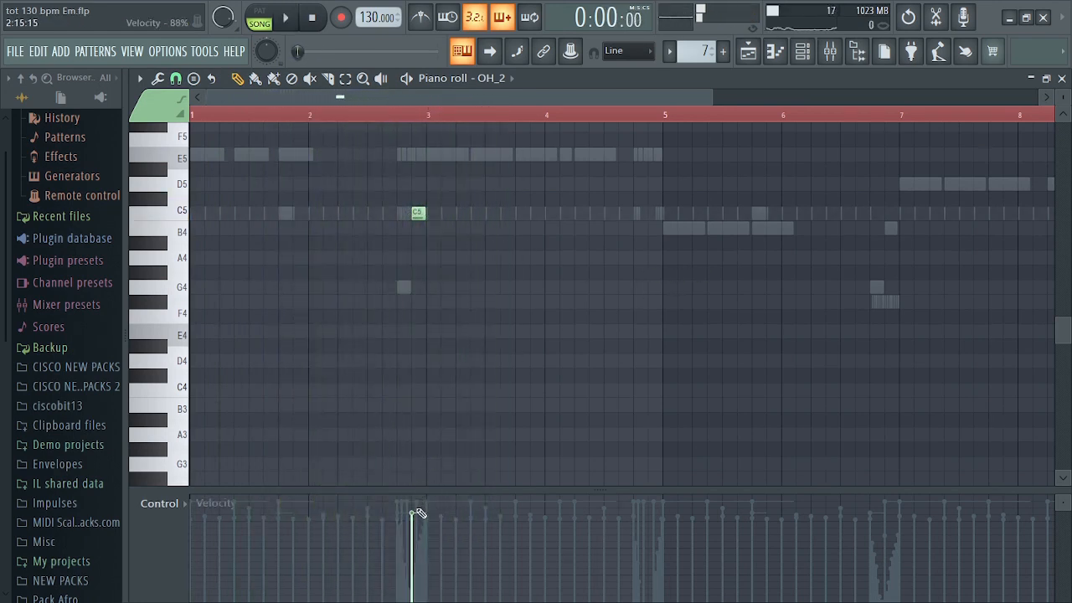
key(space)
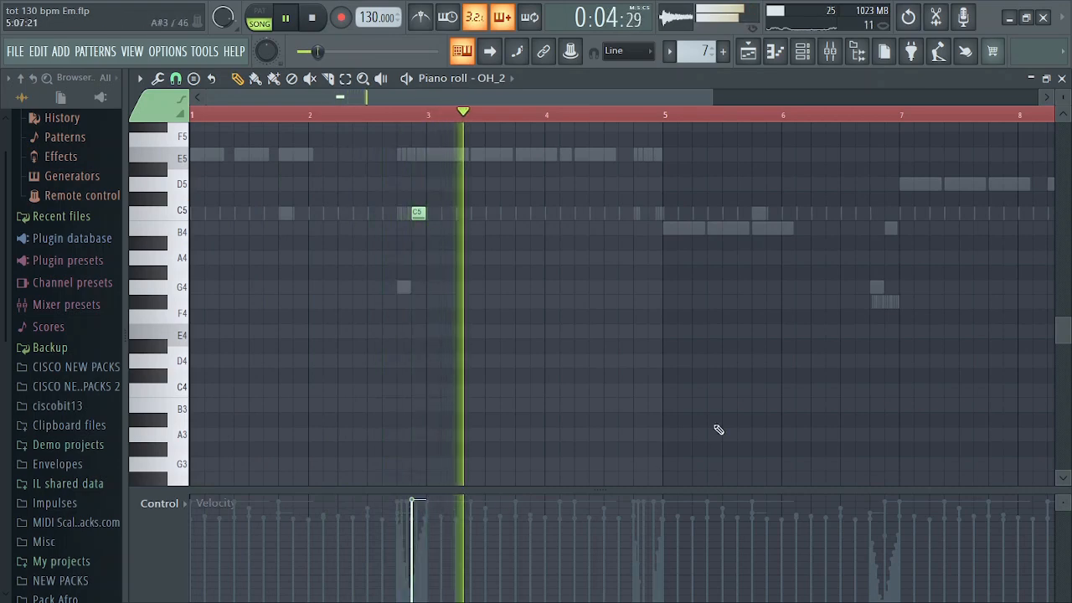
drag(709, 95, 1003, 79)
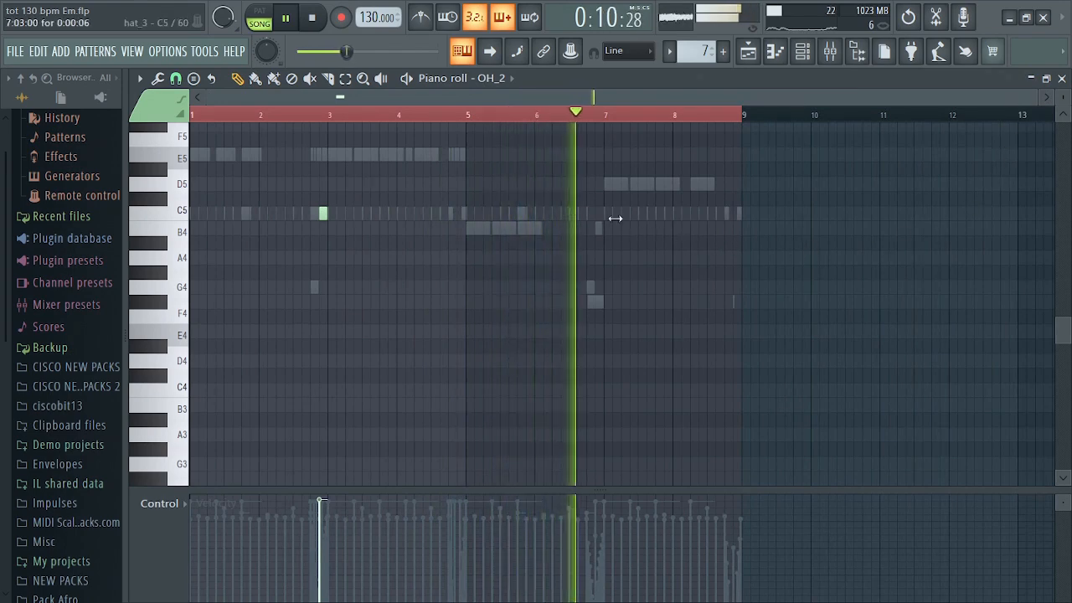
key(space)
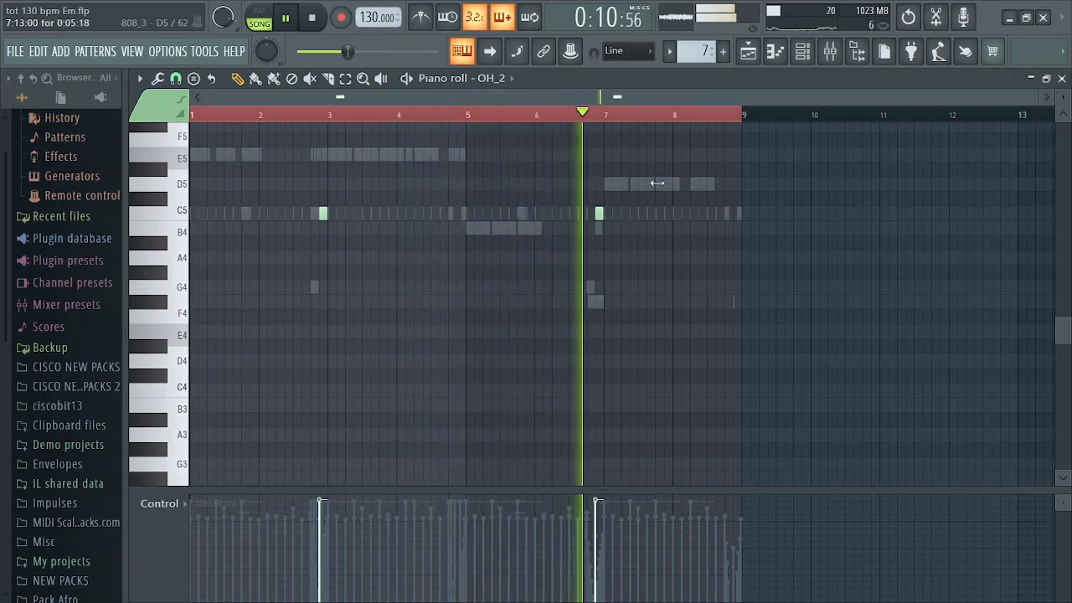
key(space)
Place a two-step C5 note for clap_6 on the third beat of bar 1 in its piano roll and audition it
key(F6)
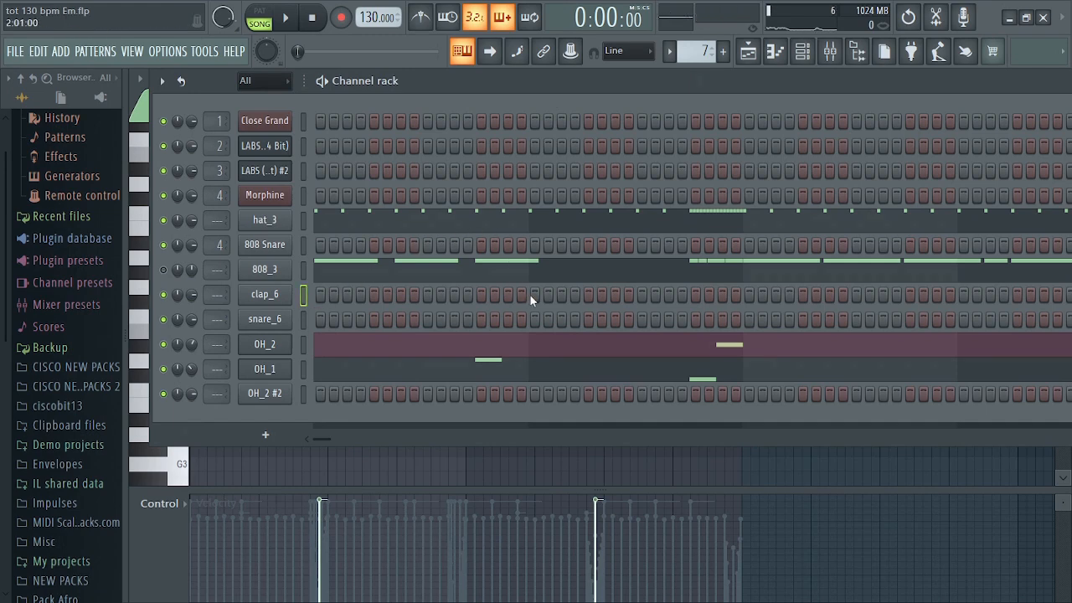
key(space)
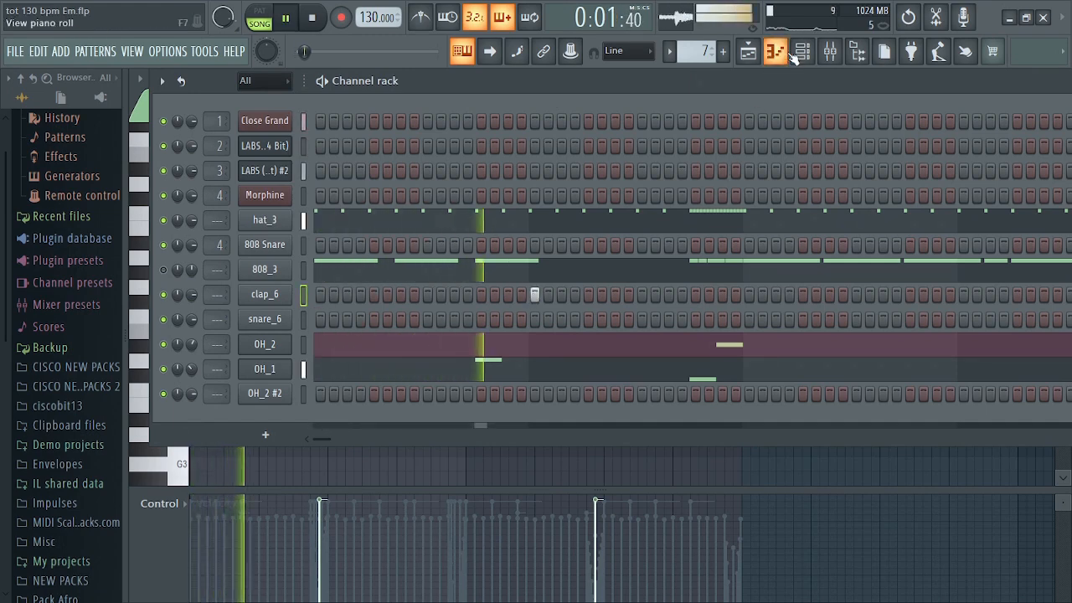
key(space)
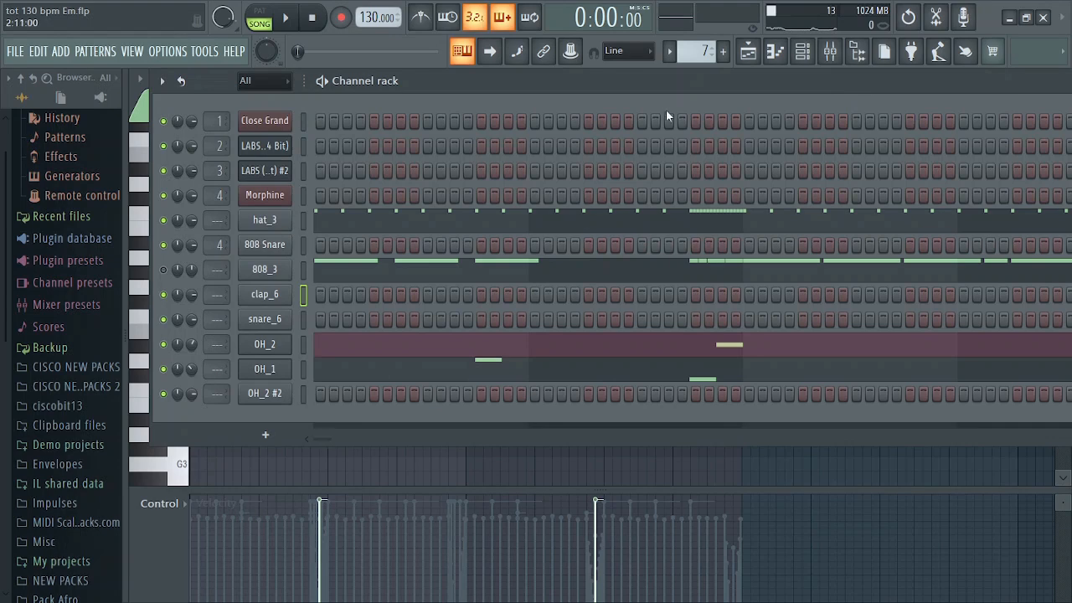
click(775, 52)
drag(276, 254, 236, 213)
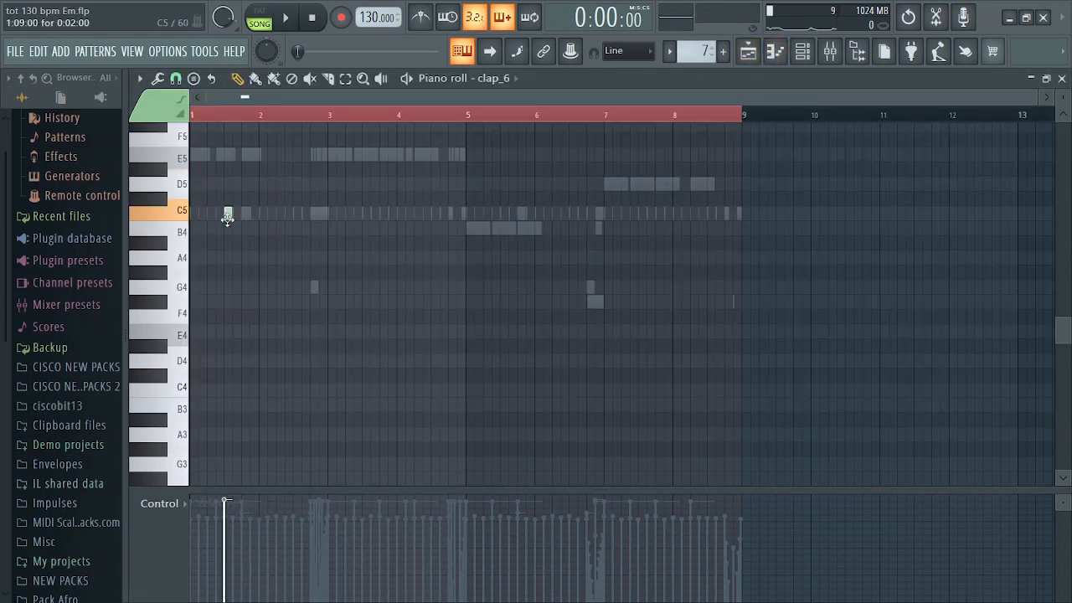
key(space)
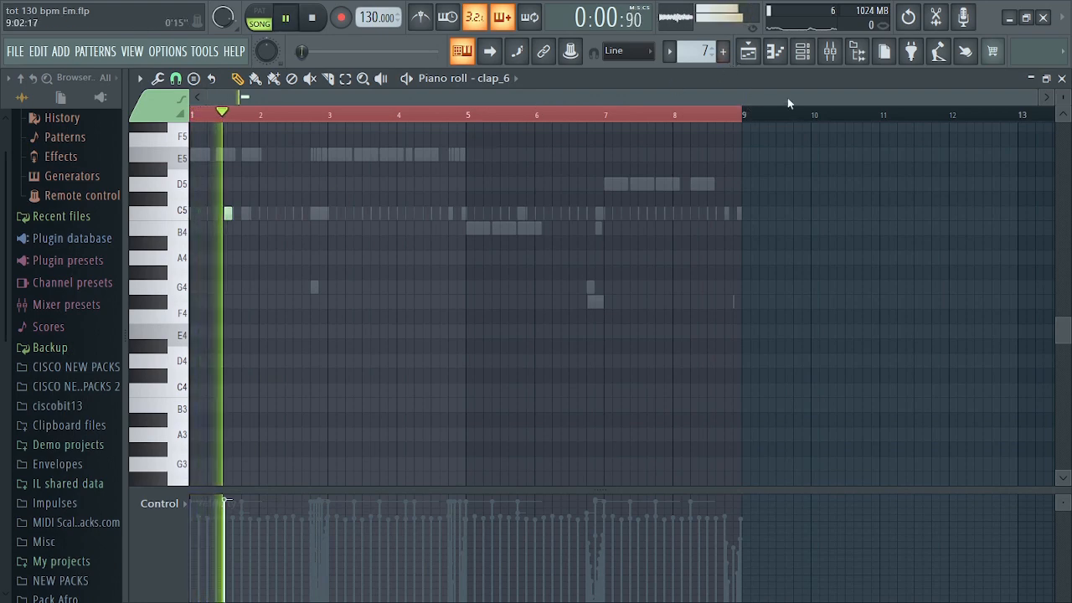
key(space)
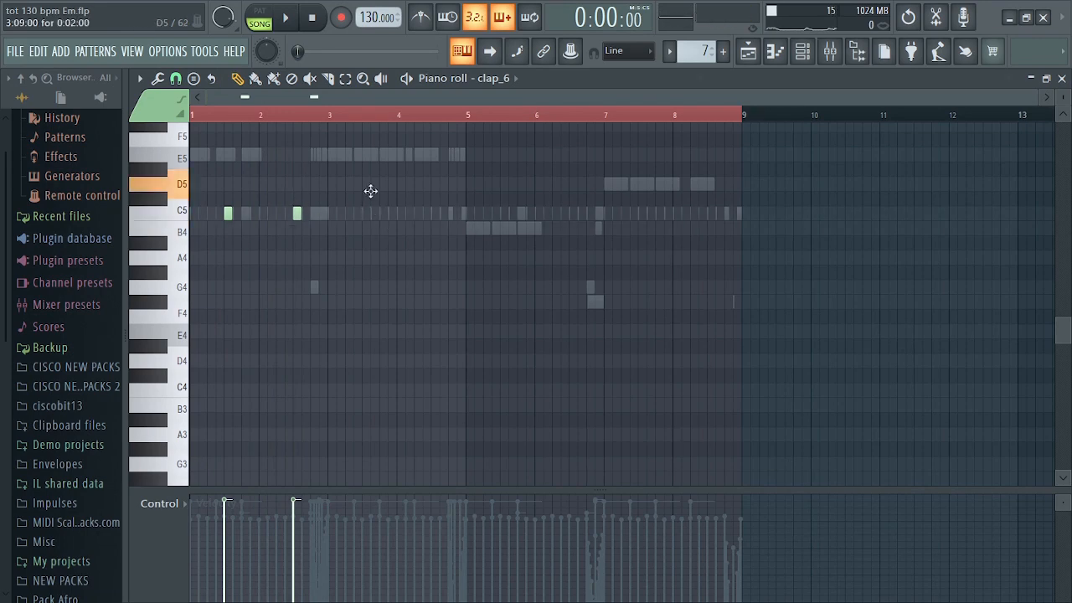
Duplicate the clap_6 notes so one falls on beat three of every bar through bar 8, and set the channel volume to about 82%
key(ctrl+b)
key(ctrl+b)
key(ctrl+b)
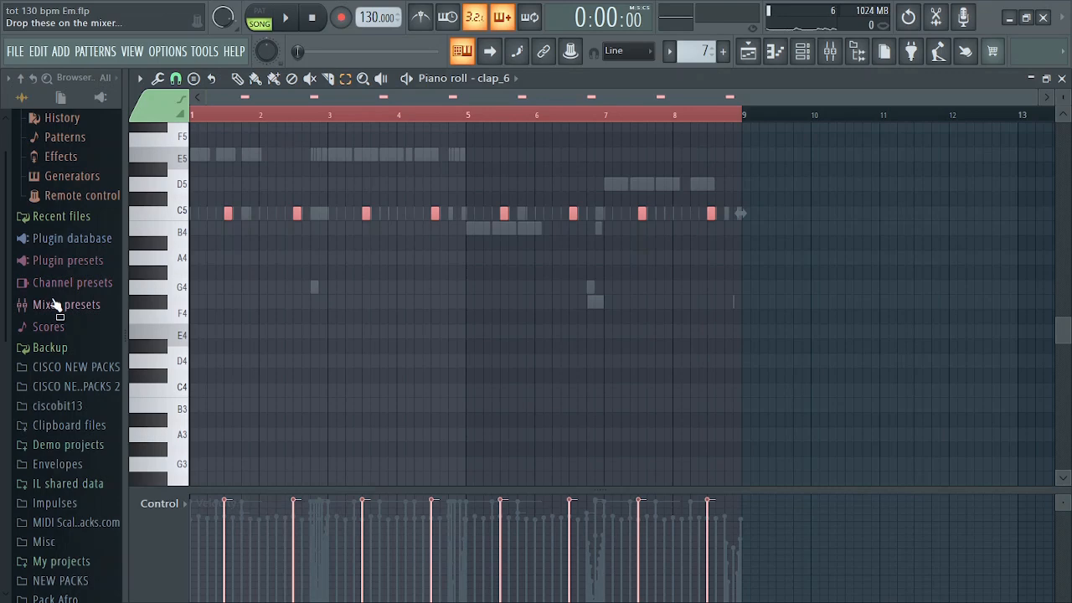
key(space)
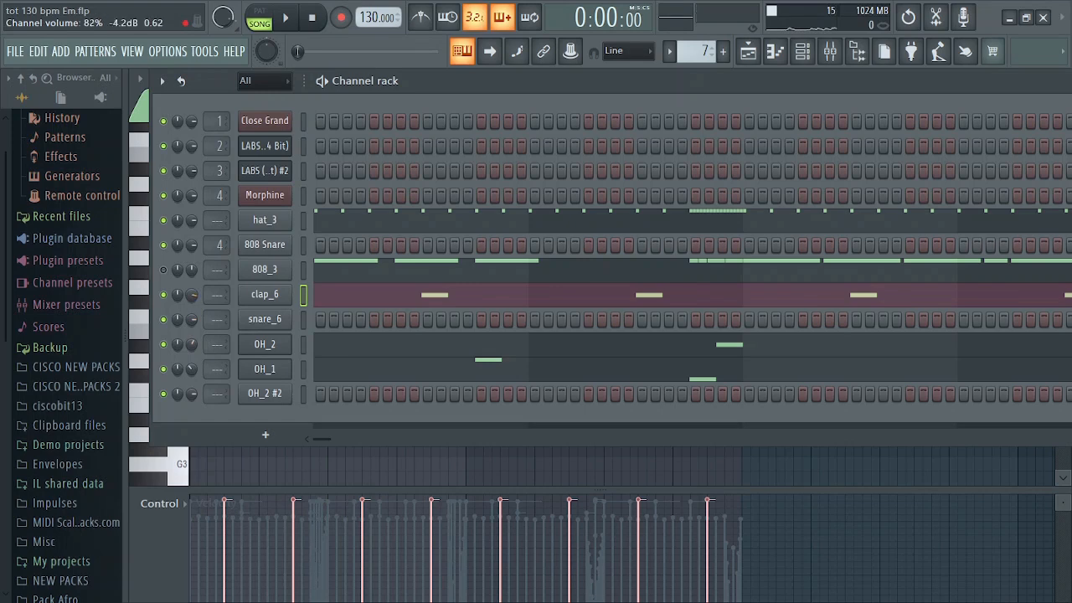
key(space)
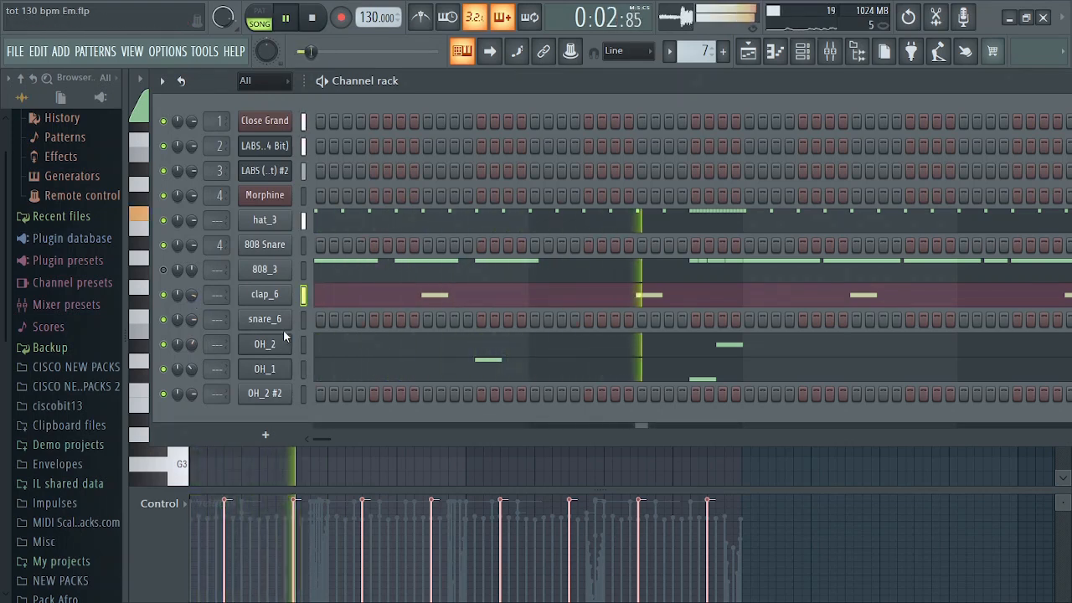
Place two-step C5 notes for snare_6 at the third step of bar 2 and the last two steps of bar 3, auditioning them
key(space)
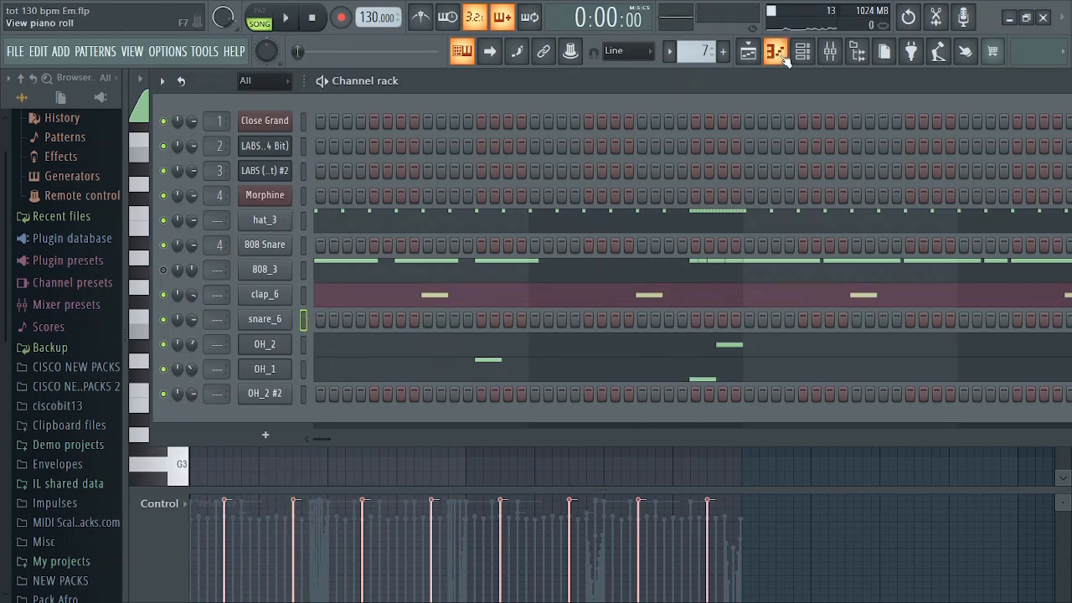
click(781, 55)
key(space)
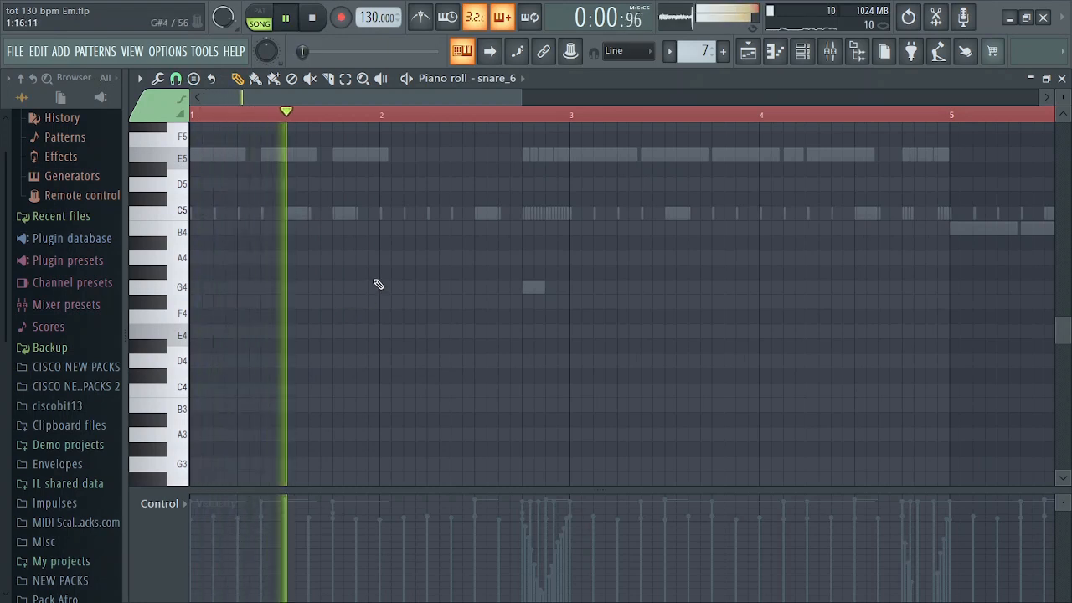
key(space)
drag(409, 258, 405, 215)
key(space)
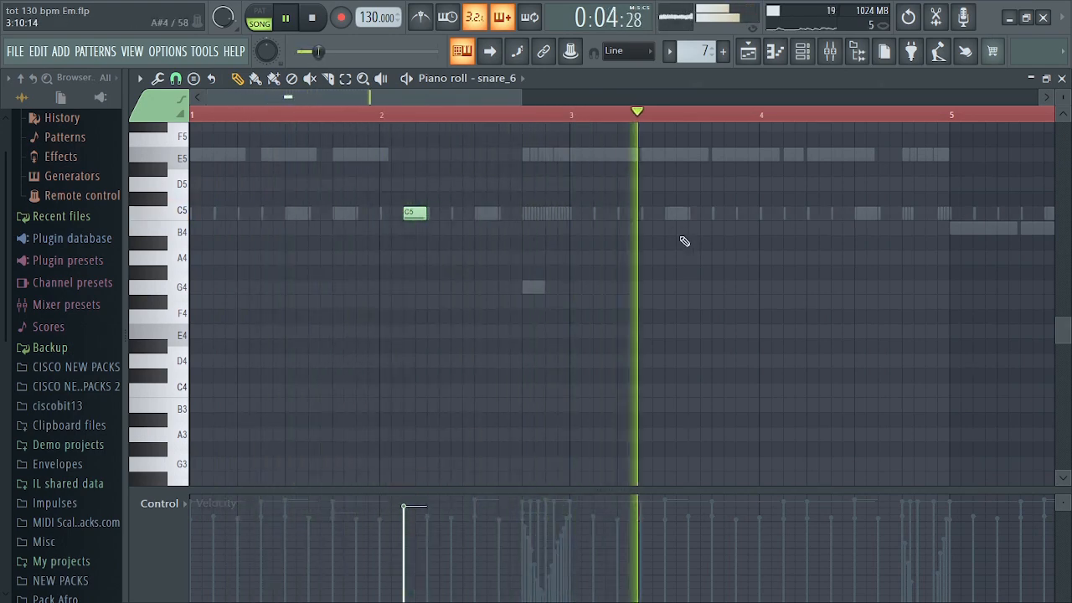
key(space)
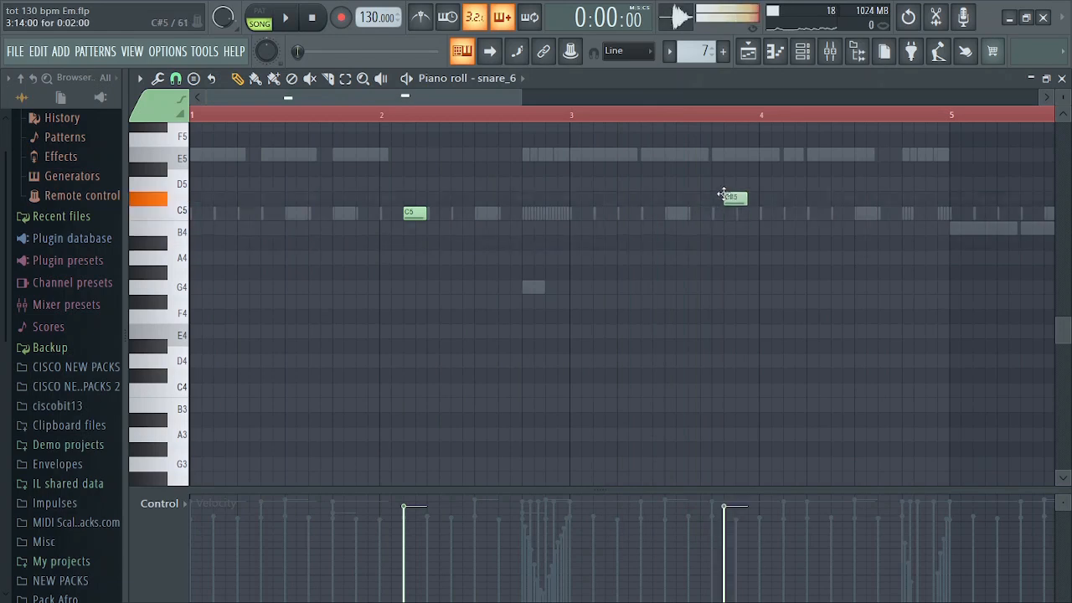
drag(723, 194, 733, 217)
key(space)
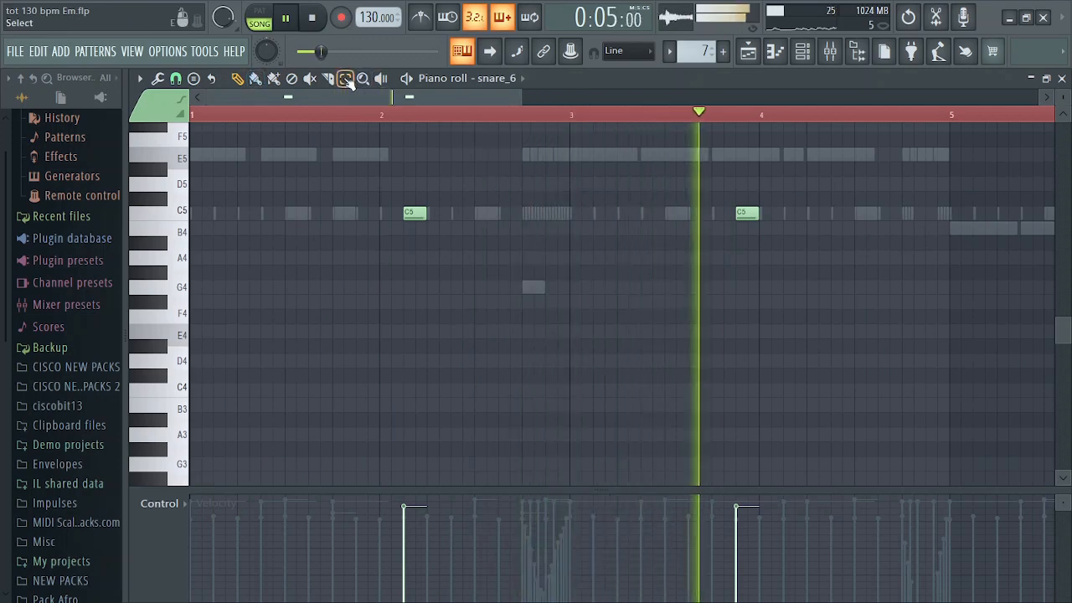
Duplicate the first four bars of snare_6 notes into bars 5 to 8 and play the pattern with the 808
drag(938, 117, 167, 167)
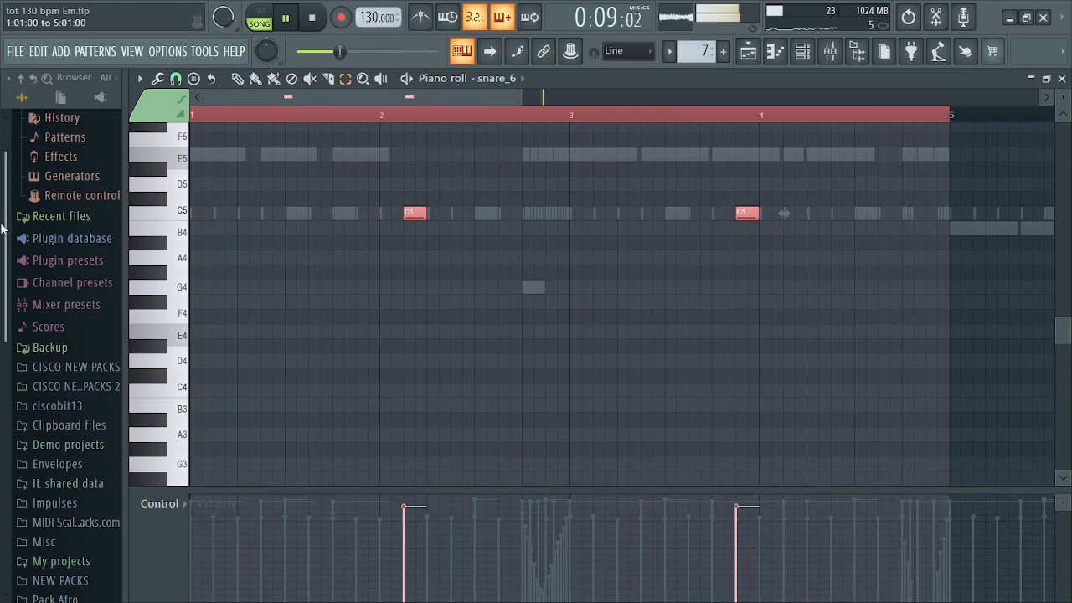
key(ctrl+a)
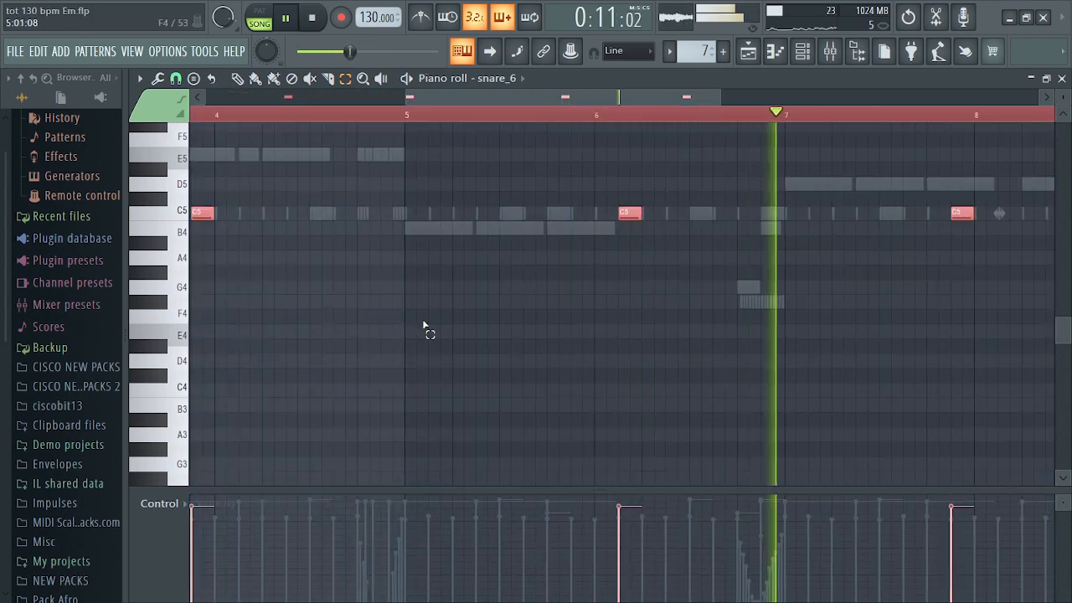
drag(409, 96, 203, 97)
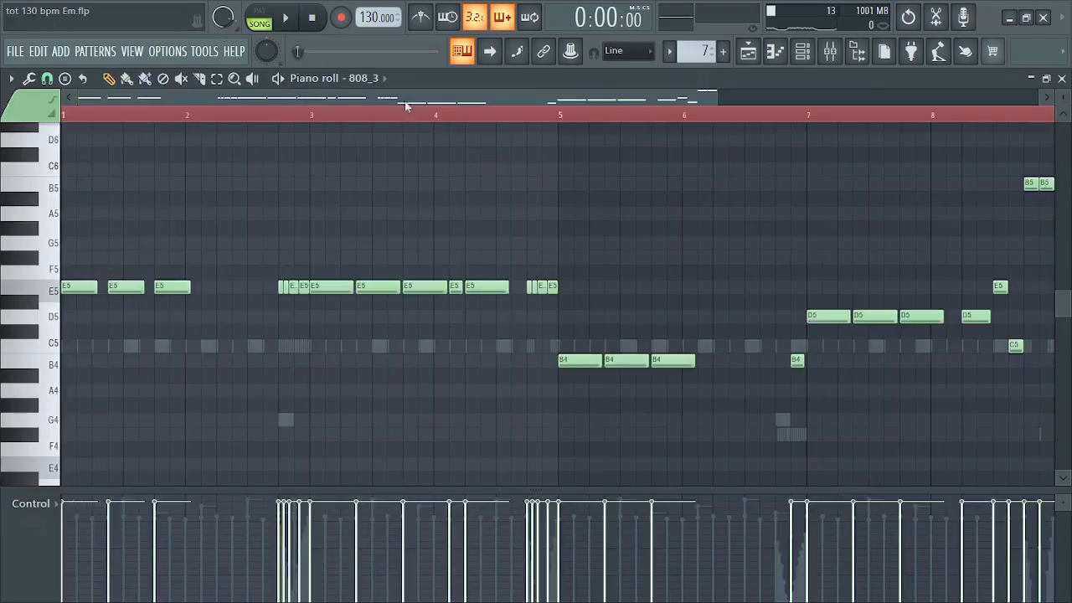
key(space)
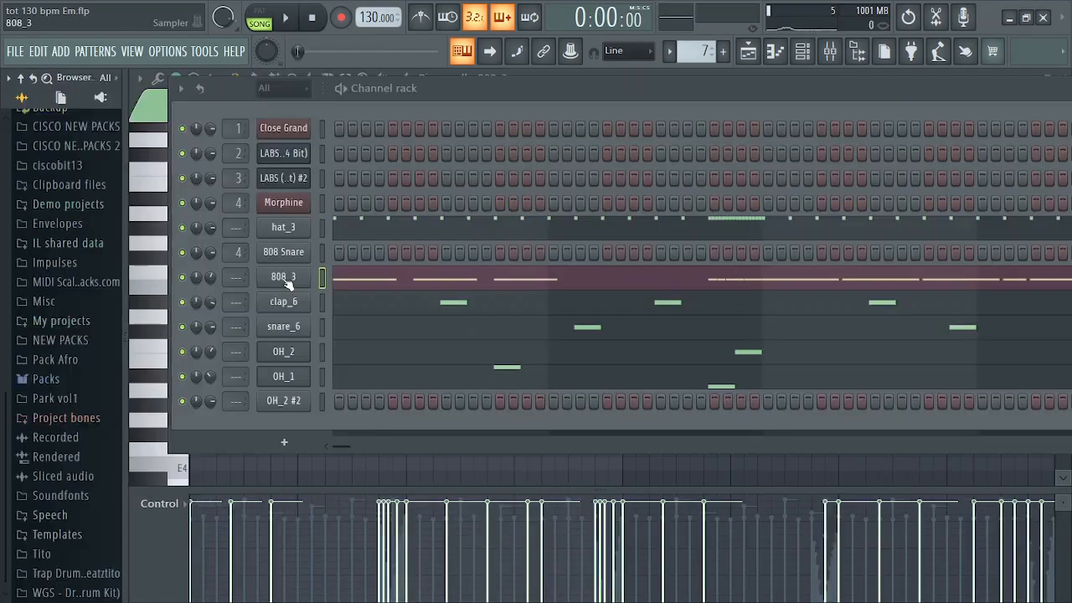
Copy the 808_3 notes and open the Kicks folder of the Trap Drumkit sample pack
right_click(285, 281)
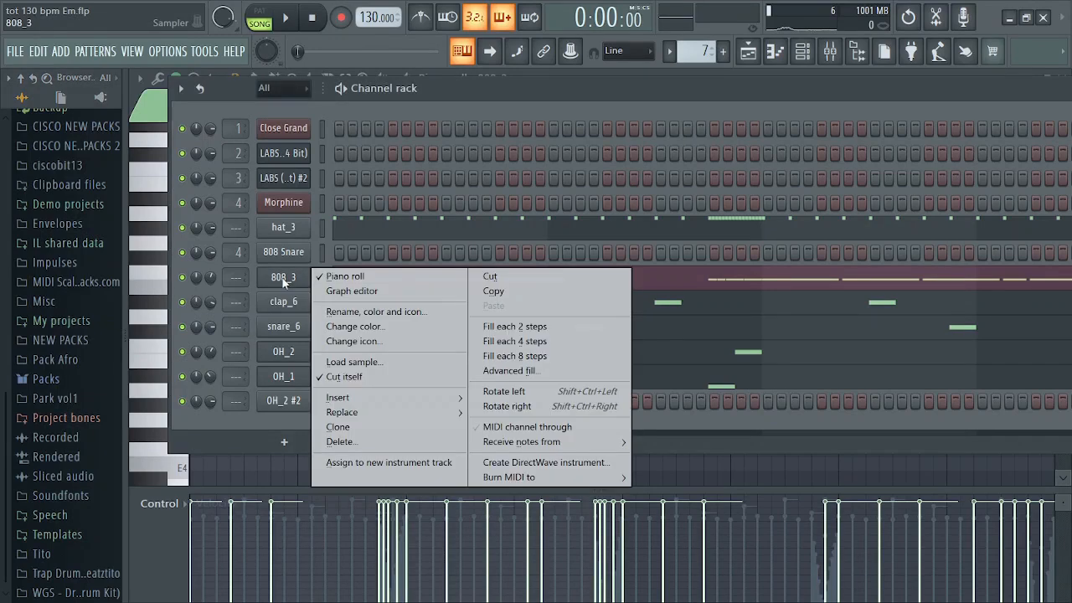
click(511, 293)
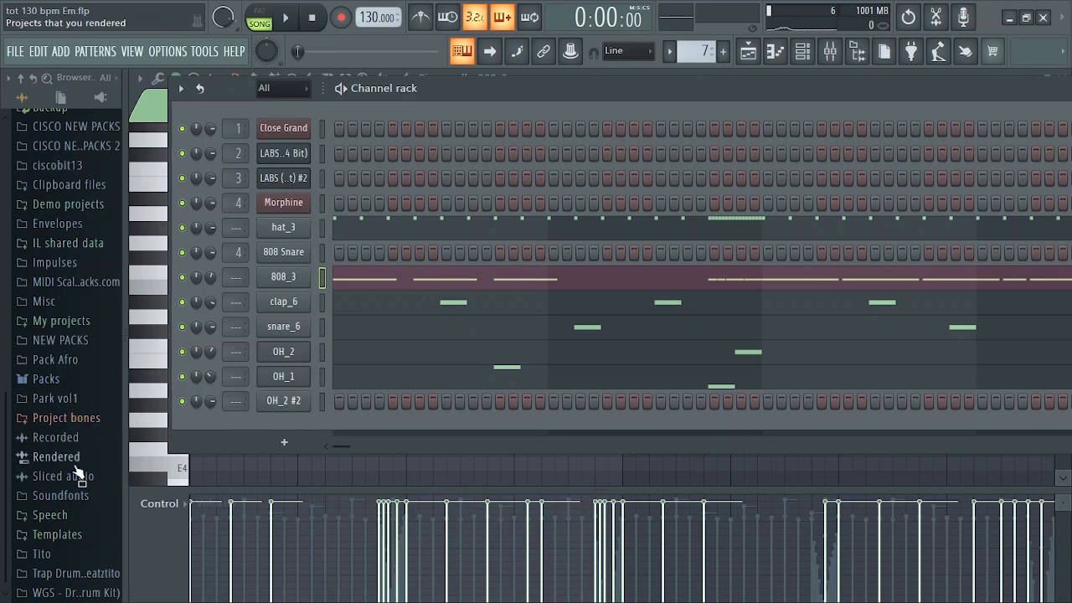
click(51, 574)
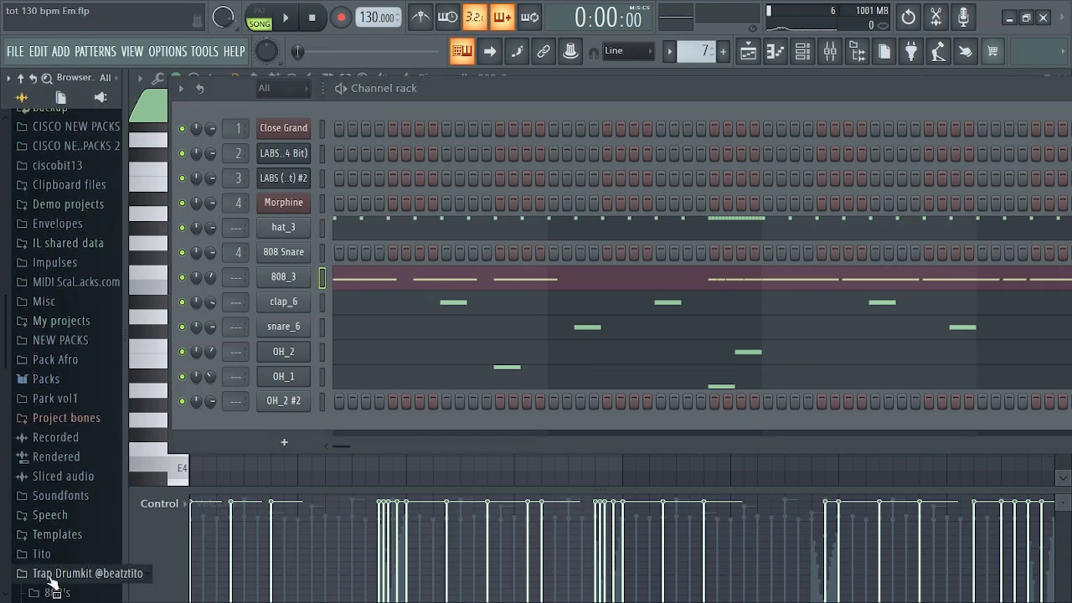
key(space)
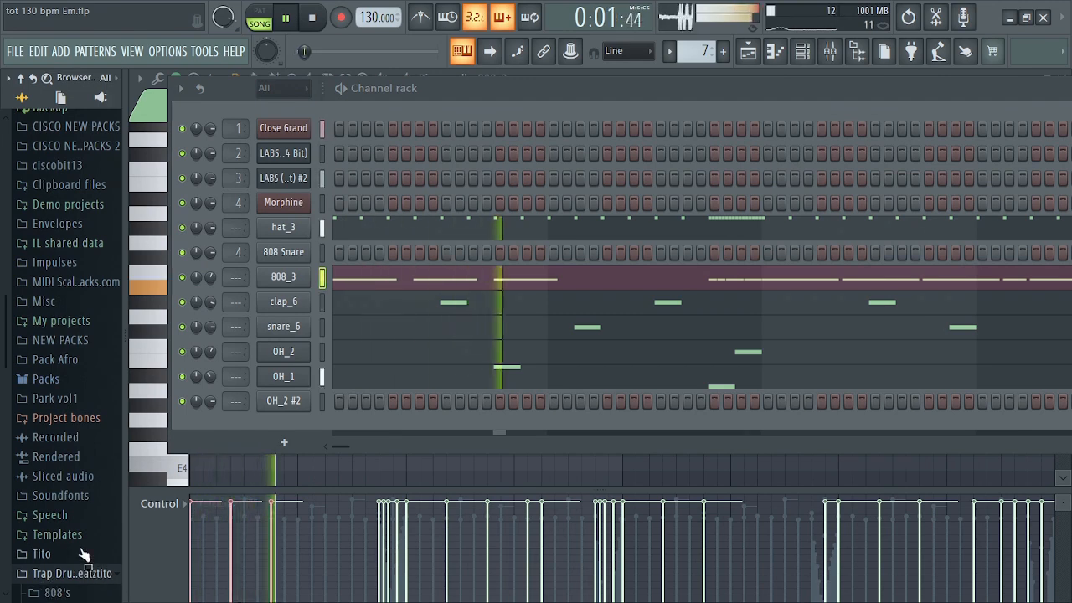
scroll(84, 546, down, 3)
scroll(84, 546, down, 2)
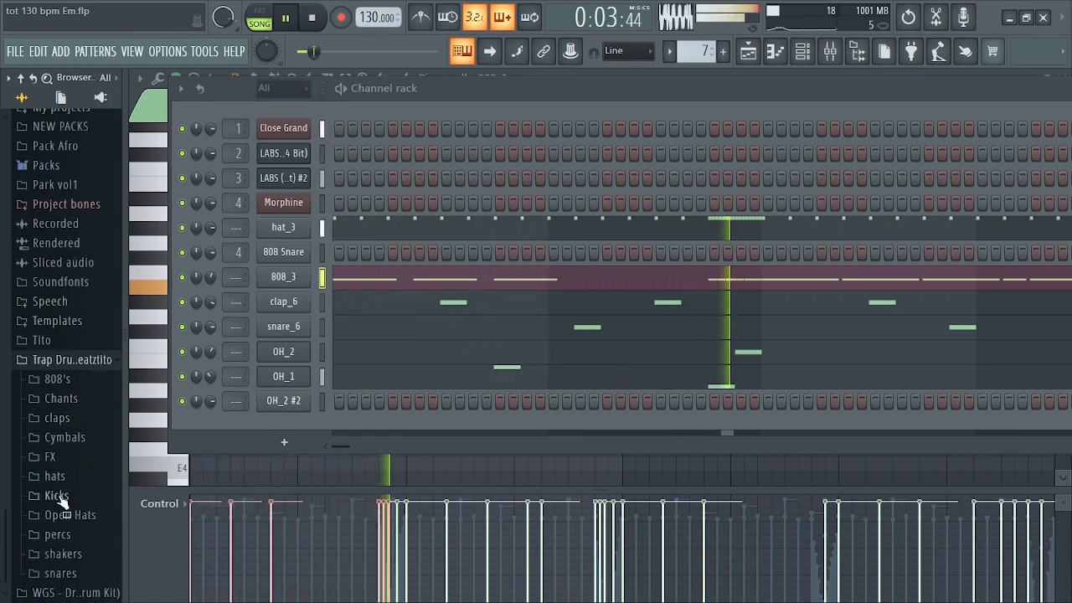
click(57, 493)
key(space)
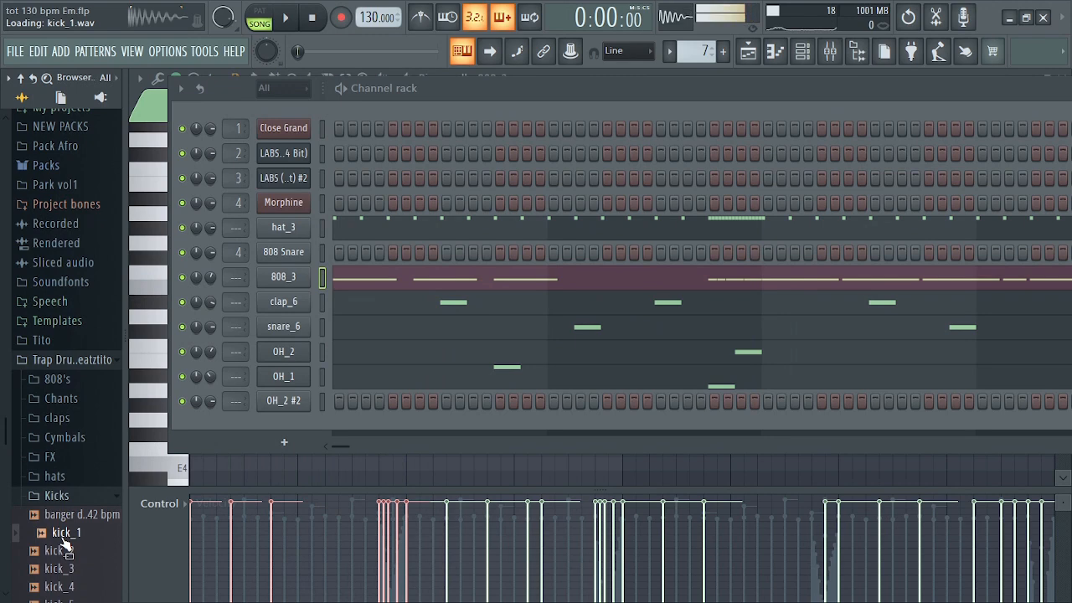
Audition the kick samples from kick_2 to kick_7 and return to kick_1
click(65, 550)
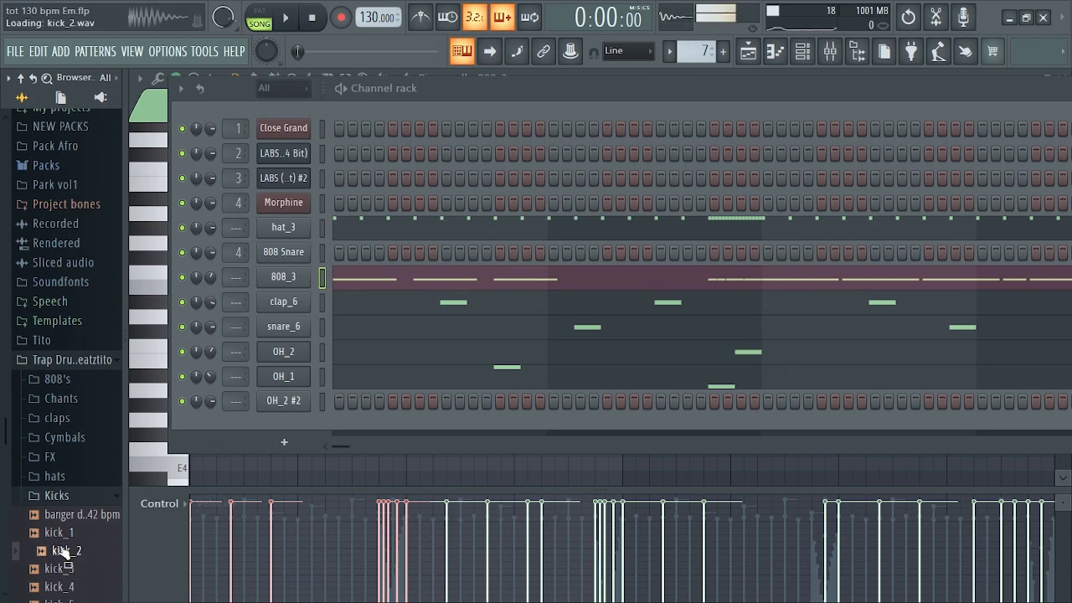
key(Down)
key(Down)
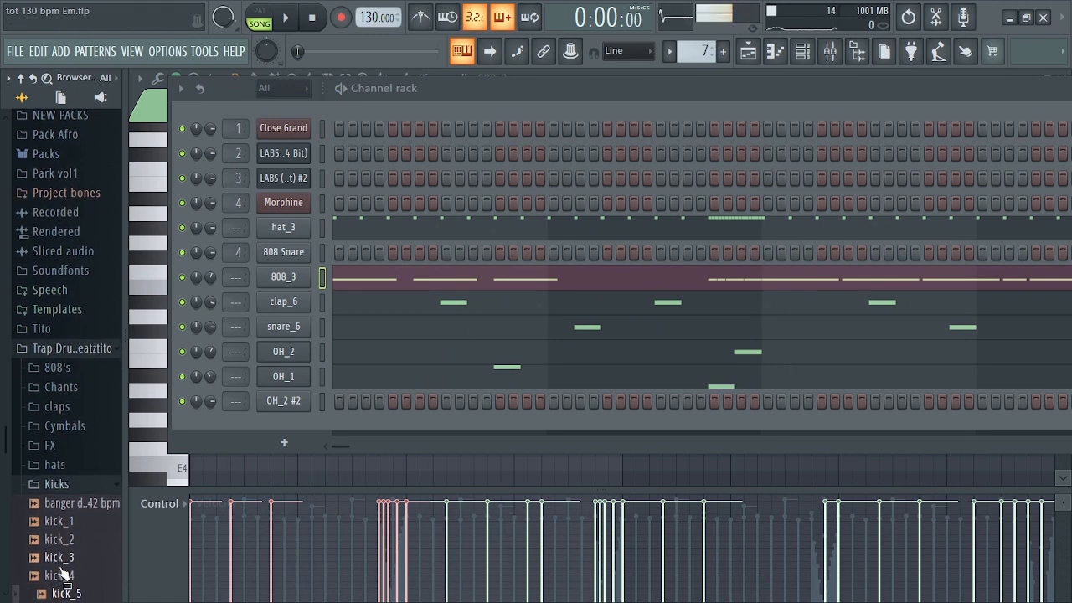
key(Down)
key(Down)
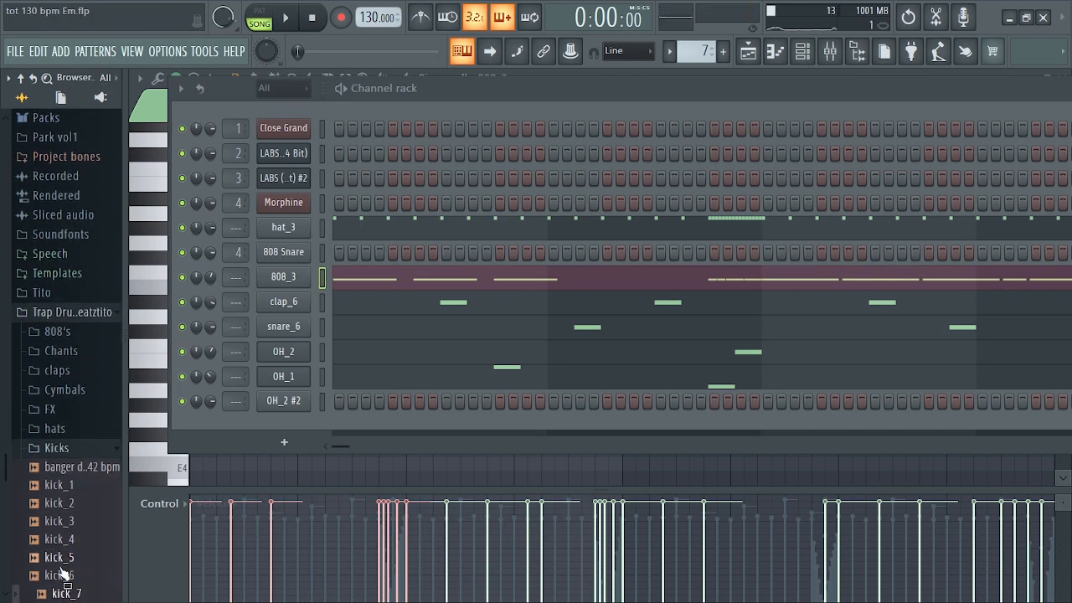
key(Up)
key(Up)
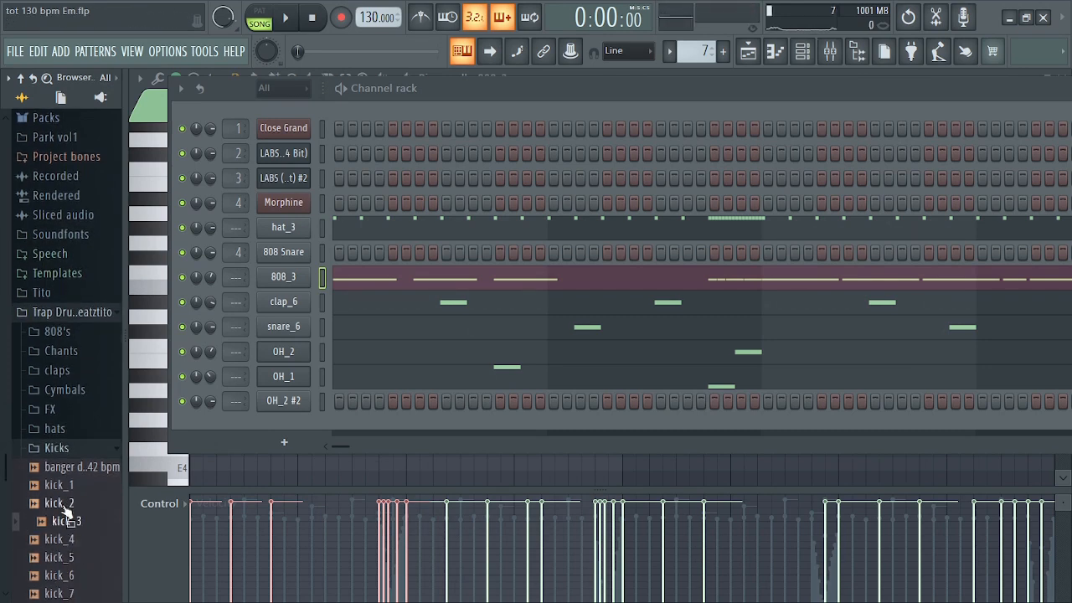
key(Up)
key(Up)
Add kick_1 as a new channel above 808_3, paste the copied 808 notes into it, and open its piano roll
drag(67, 498, 284, 268)
right_click(291, 276)
mouse_move(377, 277)
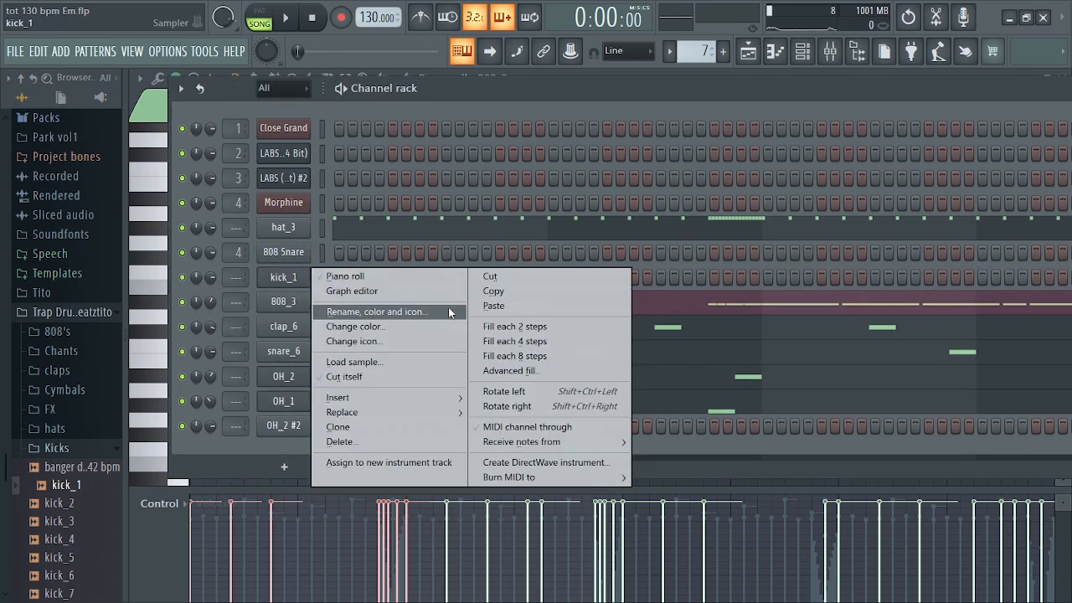
click(480, 303)
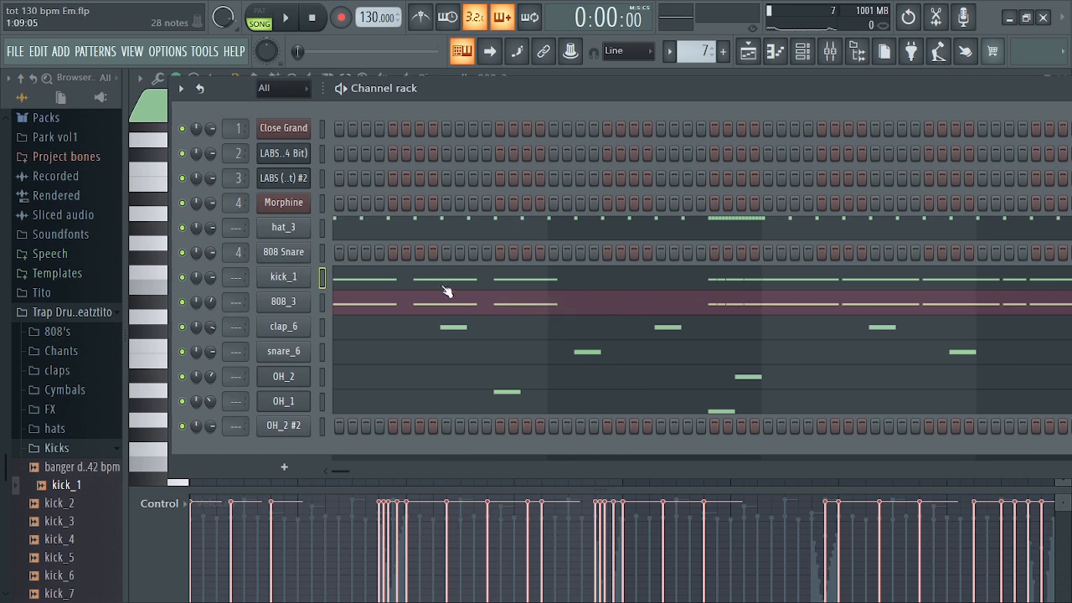
click(776, 53)
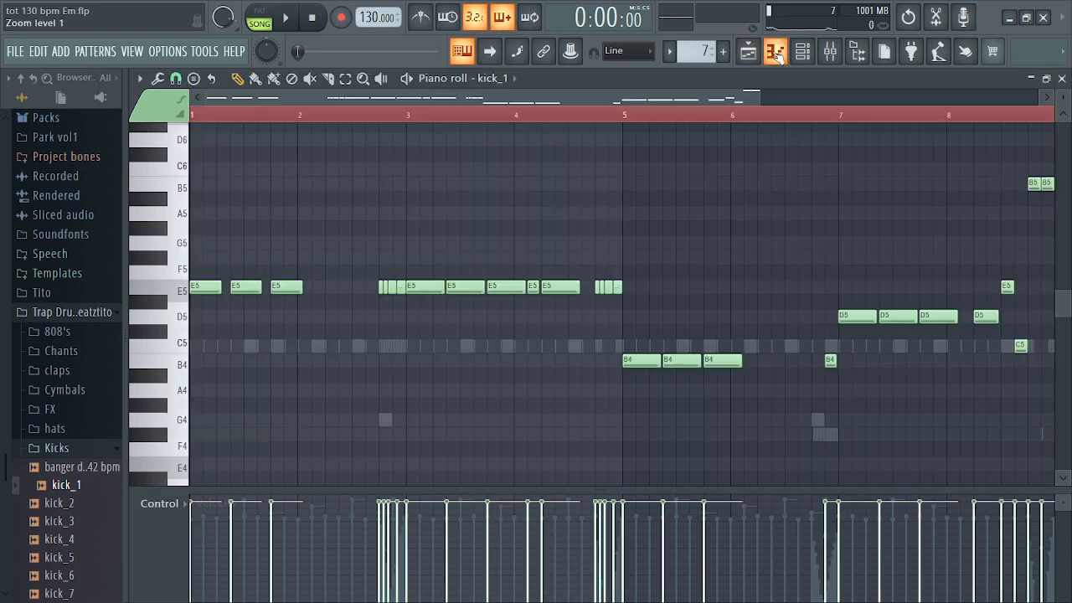
Flatten all kick_1 notes onto C5 with the limiter/transposer and play the result
key(ctrl+a)
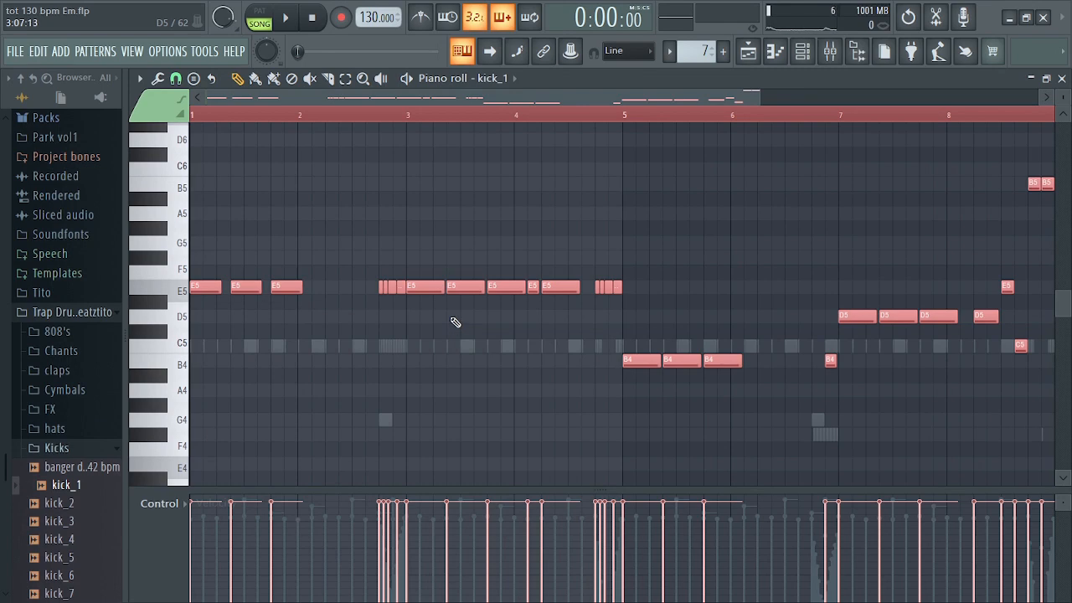
key(alt+k)
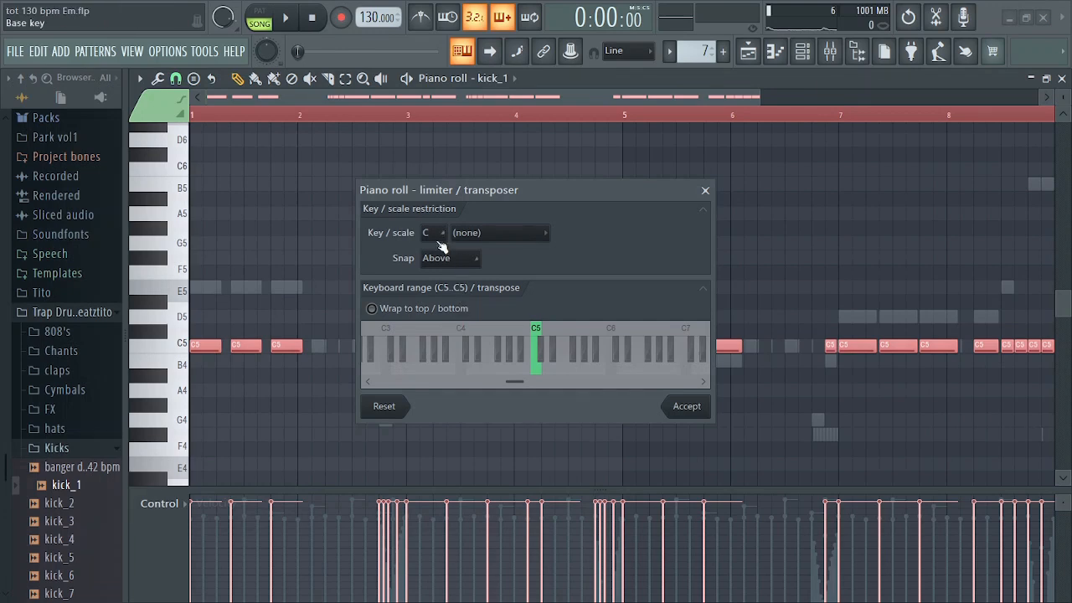
click(687, 406)
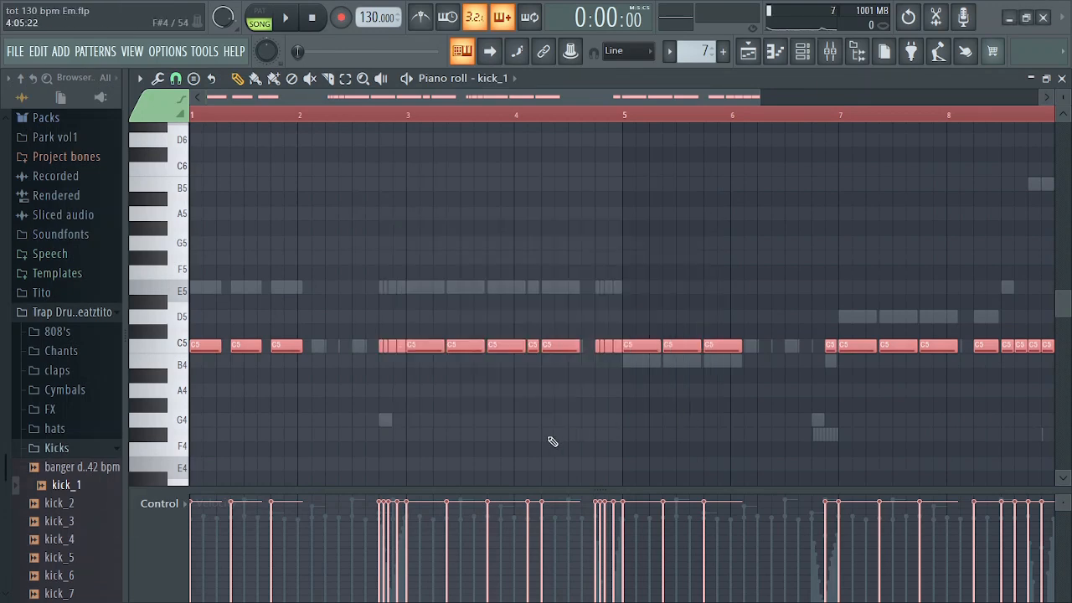
key(space)
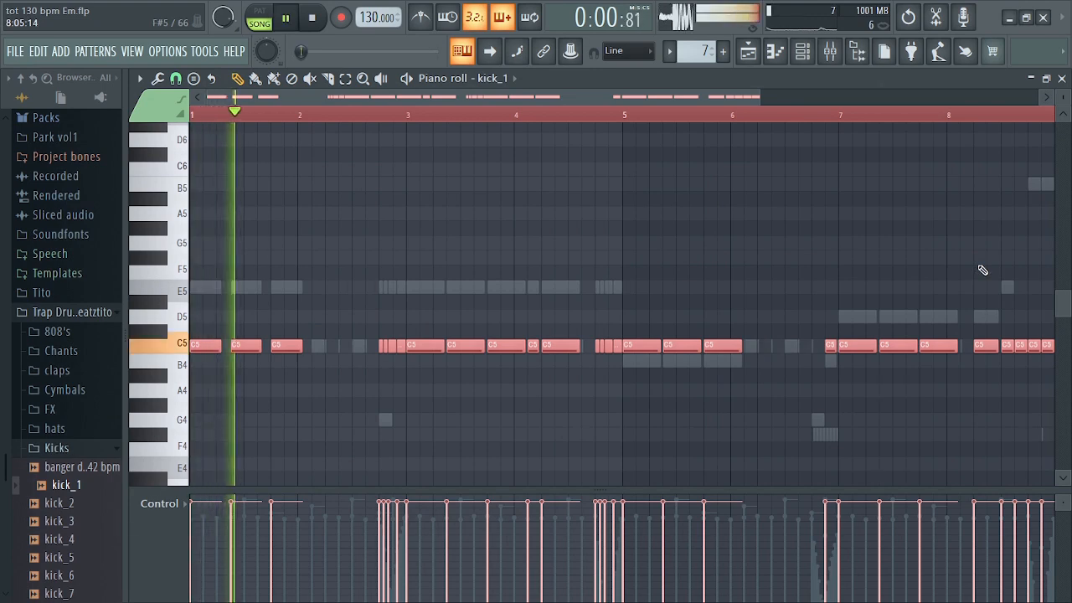
key(space)
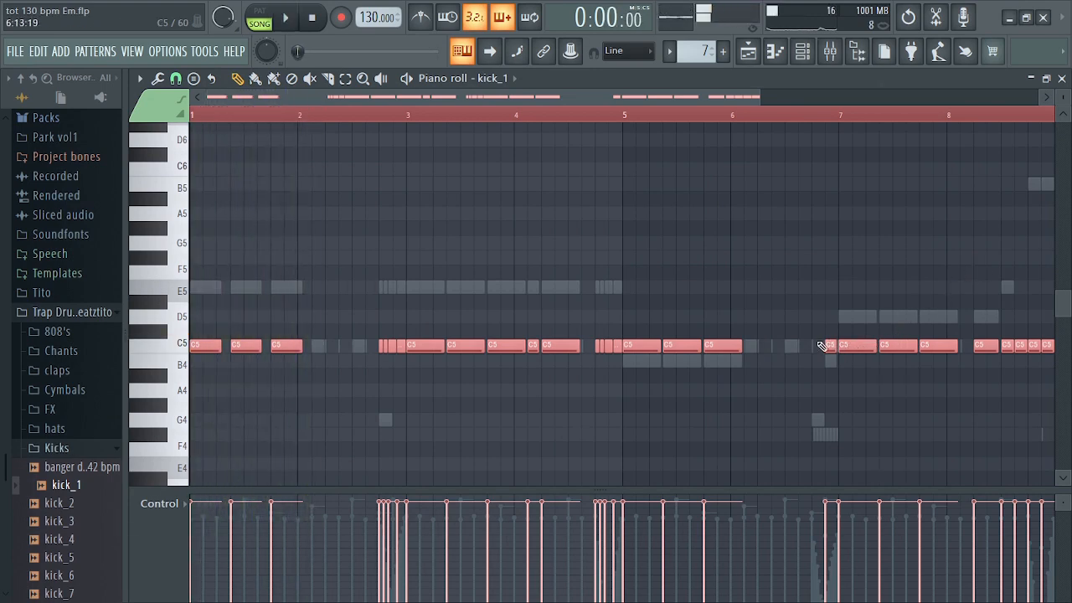
Raise all kick_1 note velocities to maximum, lower the first two notes of the rolls before bars 3 and 5, and play the pattern
scroll(753, 240, up, 2)
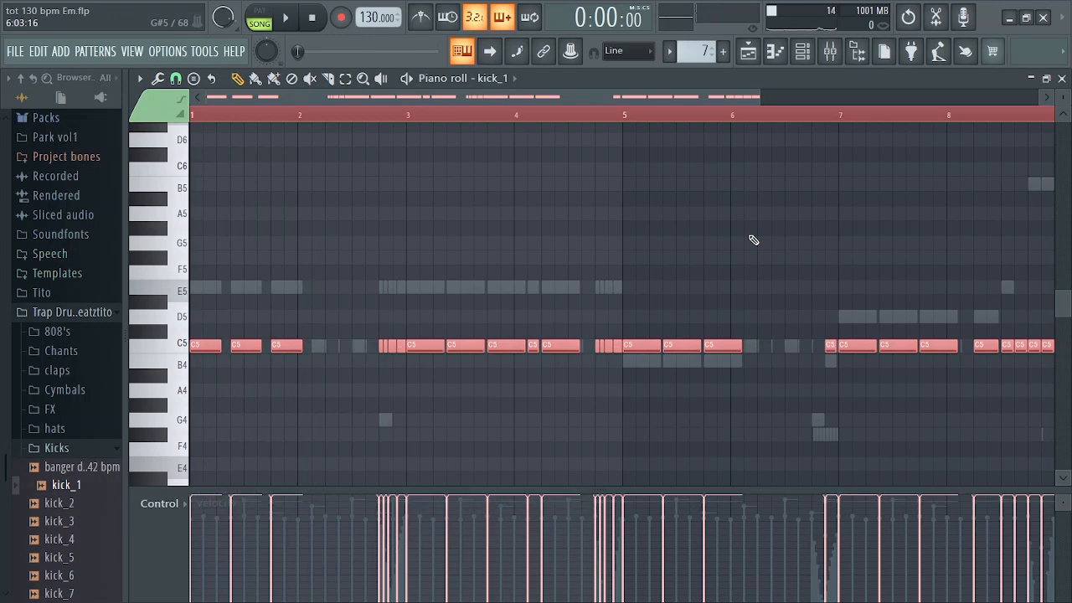
key(space)
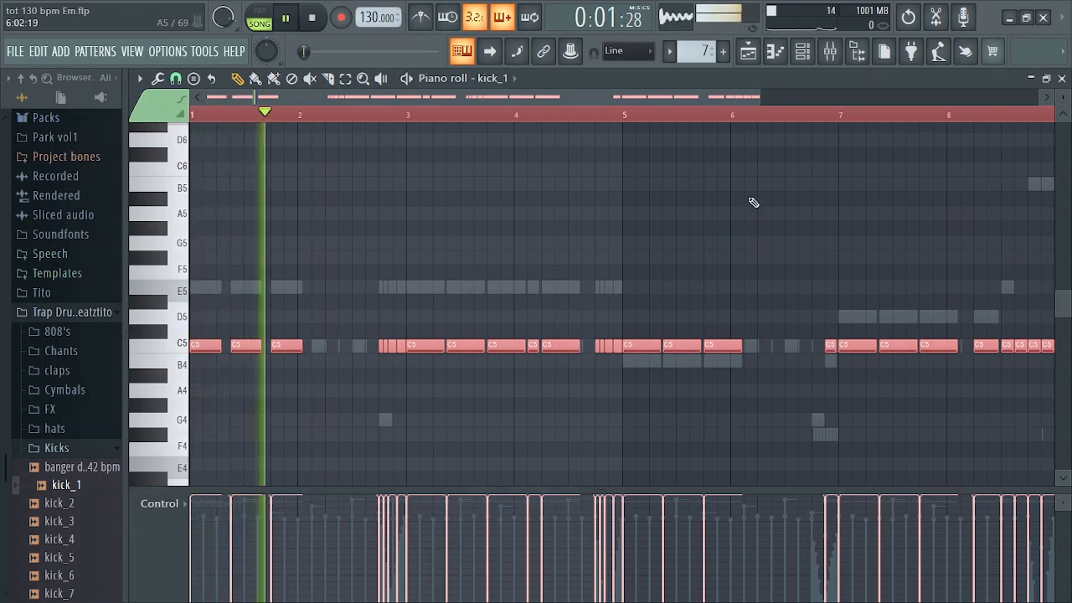
drag(760, 100, 450, 120)
drag(390, 100, 754, 96)
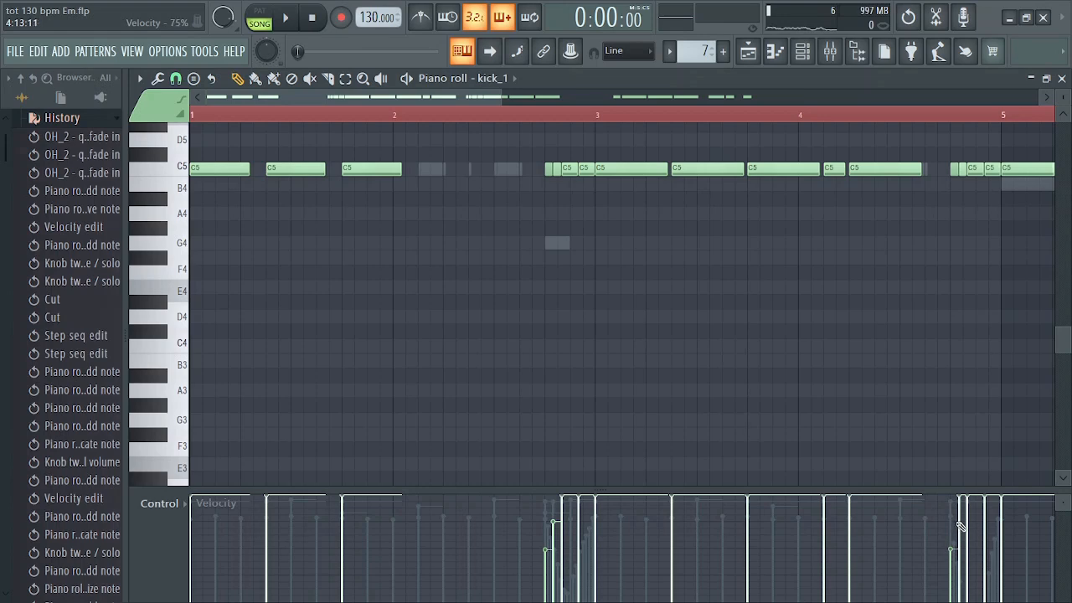
key(space)
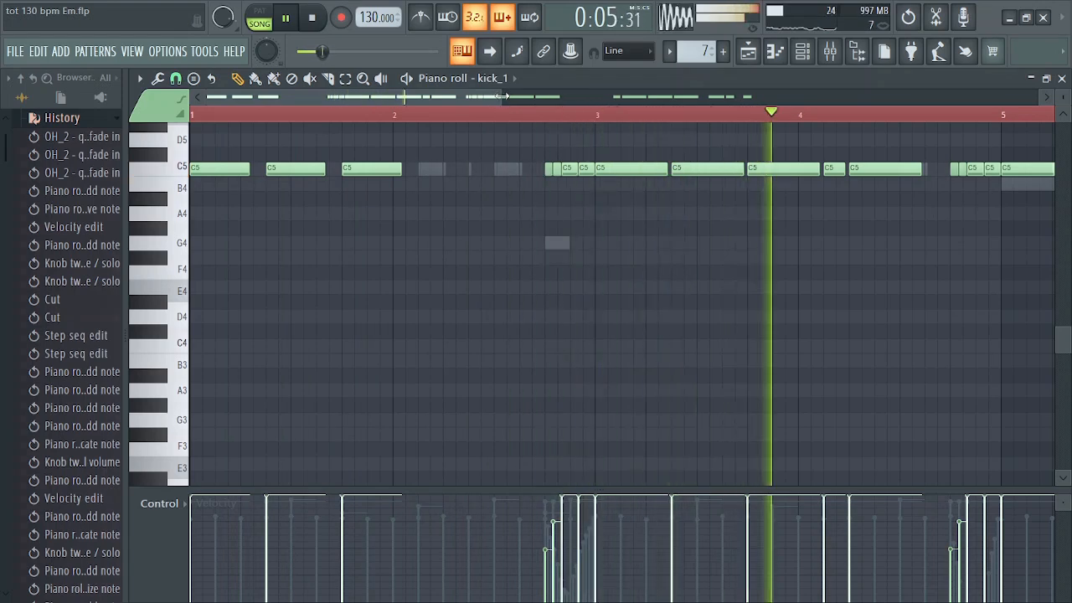
drag(503, 96, 848, 75)
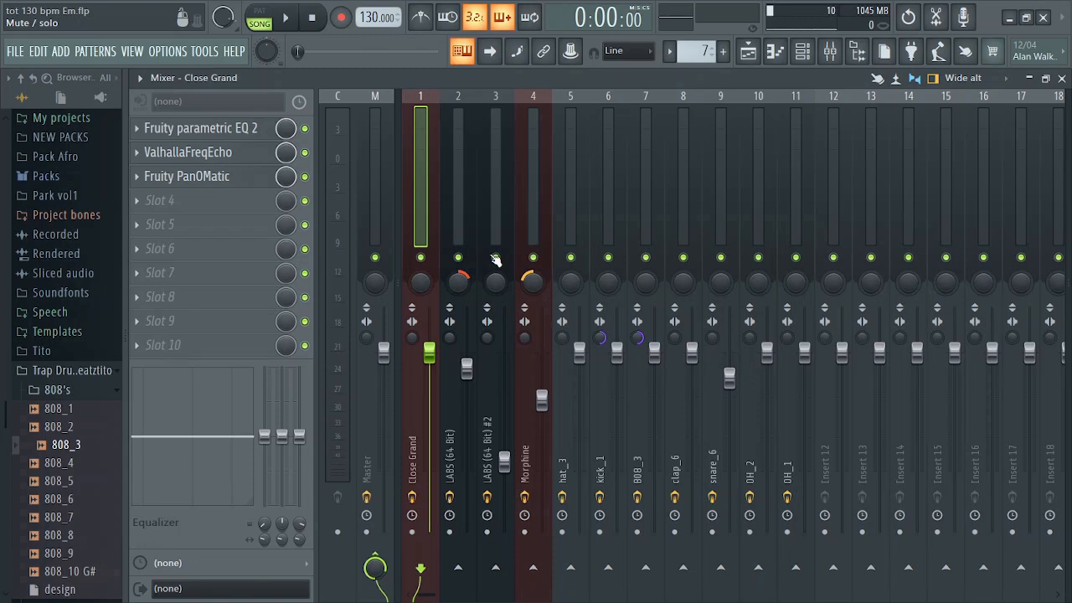
Solo the Close Grand mixer track and examine its Fruity Parametric EQ 2 curve during playback
right_click(421, 258)
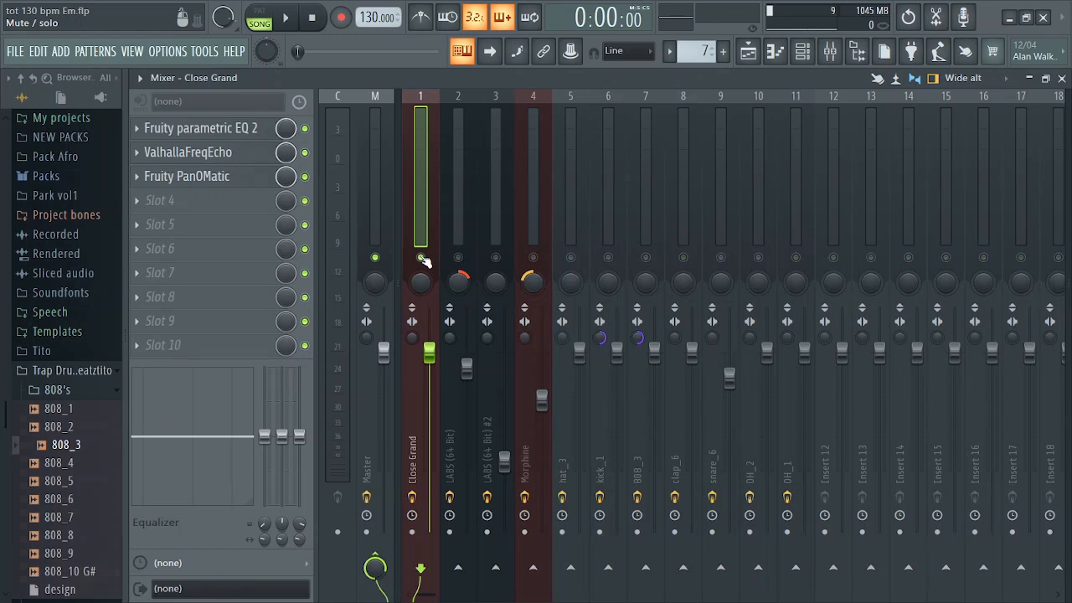
click(236, 132)
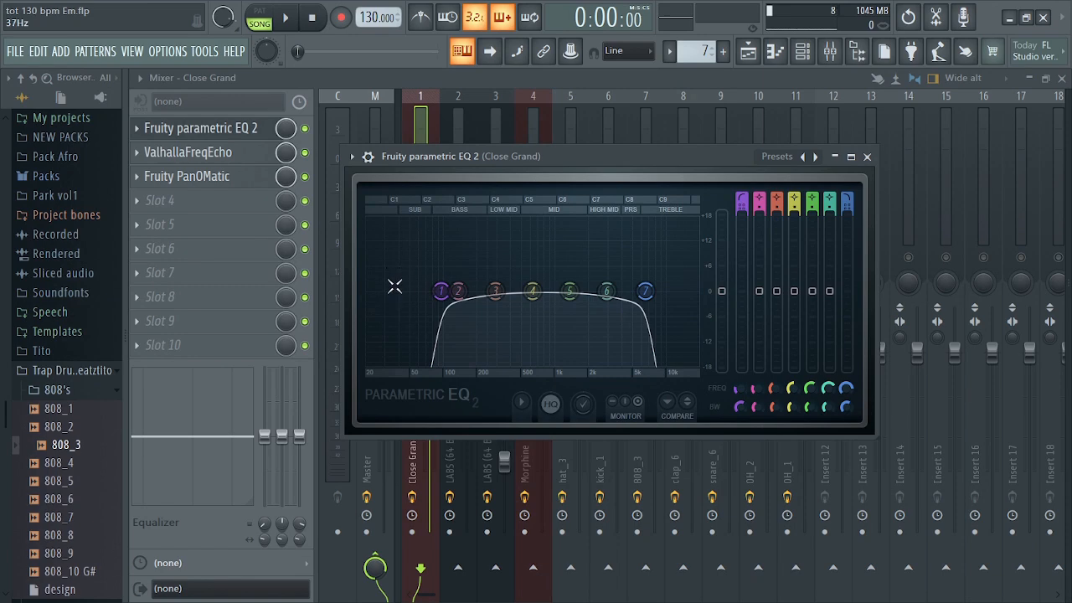
key(space)
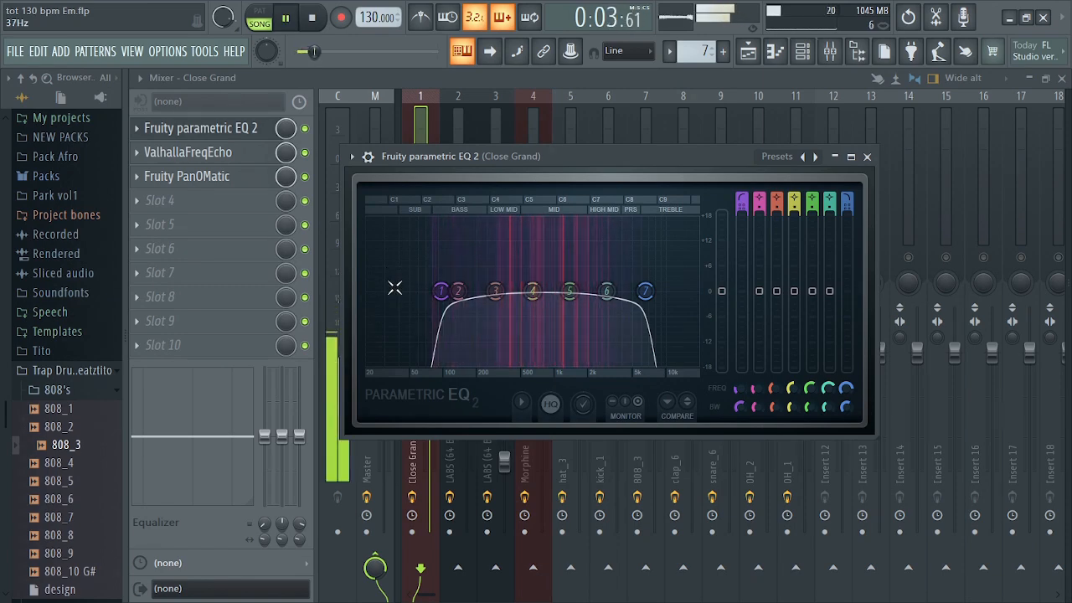
key(space)
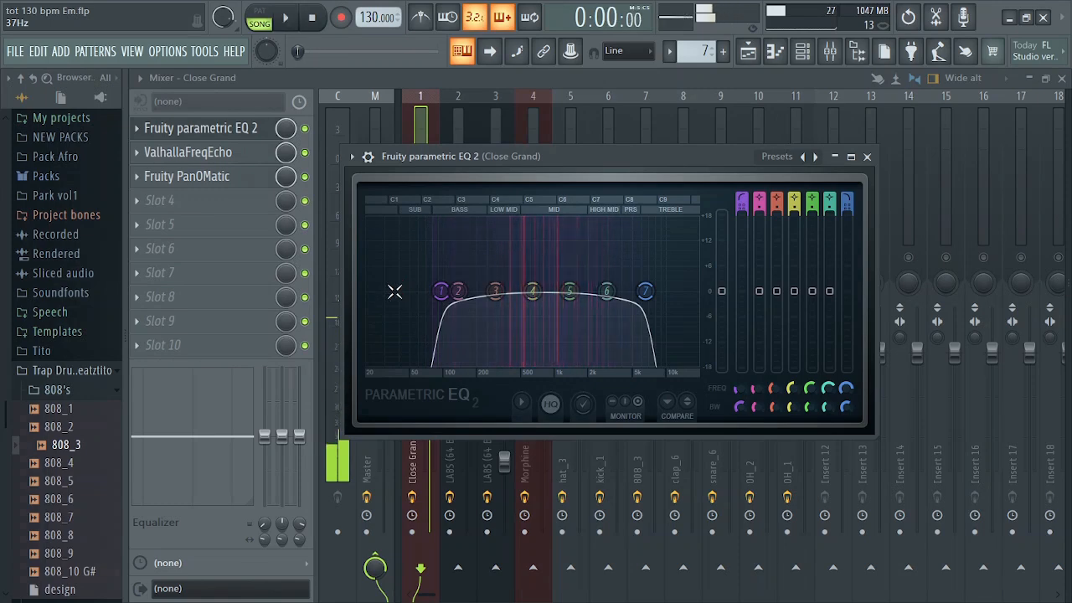
Examine the ValhallaFreqEcho and Fruity PanOMatic settings on the Close Grand track and close both plugins
click(234, 155)
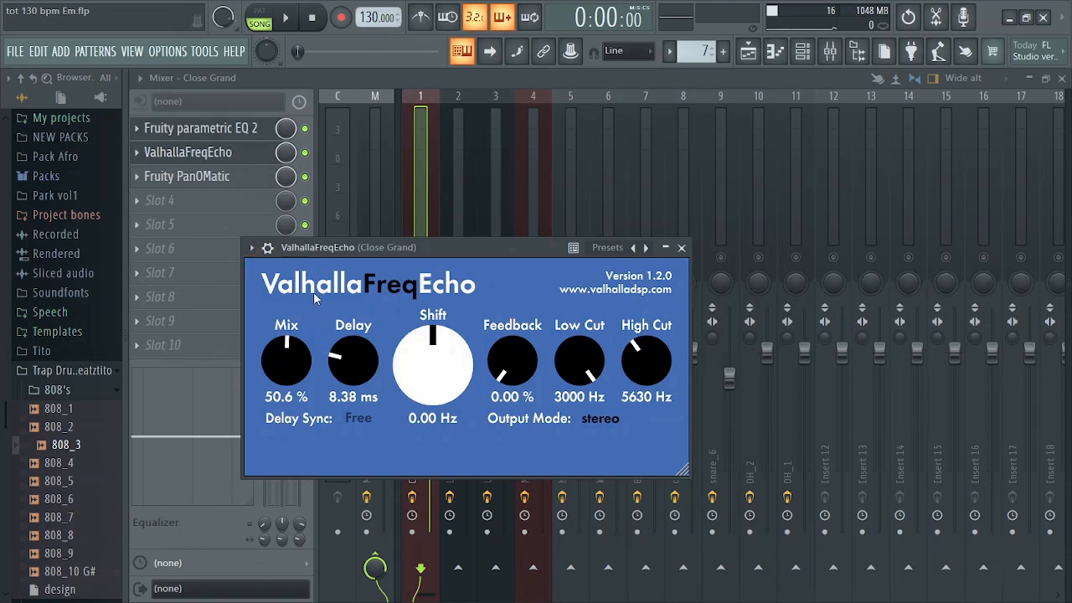
drag(464, 247, 553, 209)
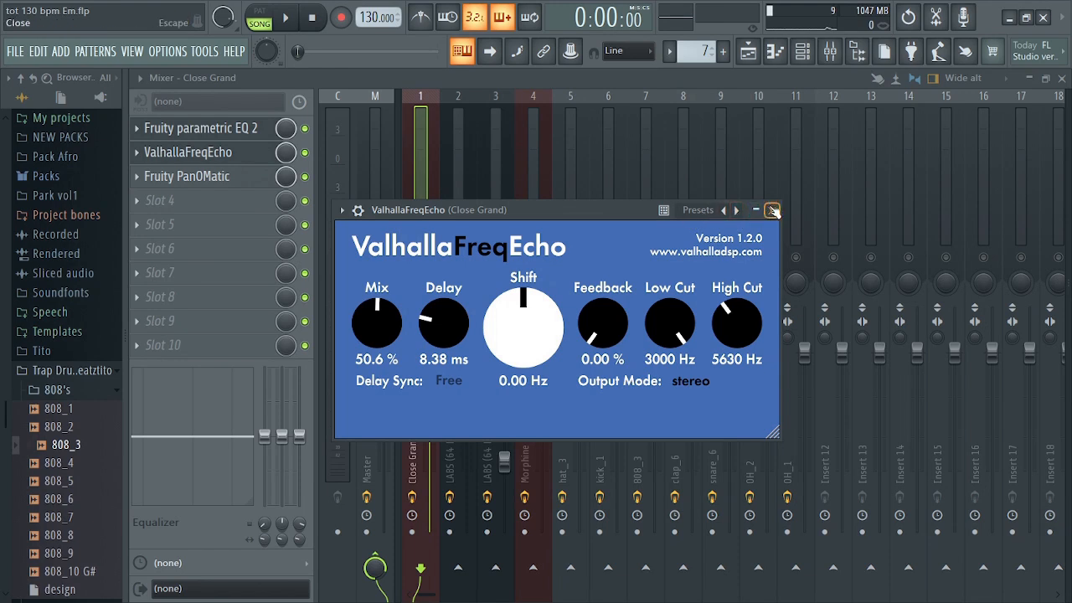
click(772, 210)
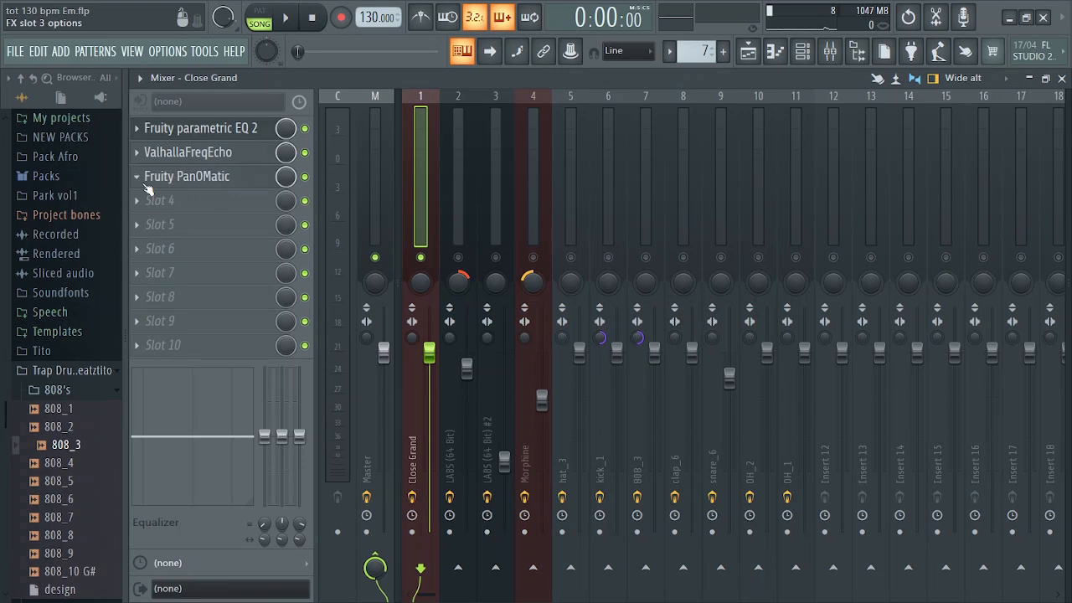
click(192, 178)
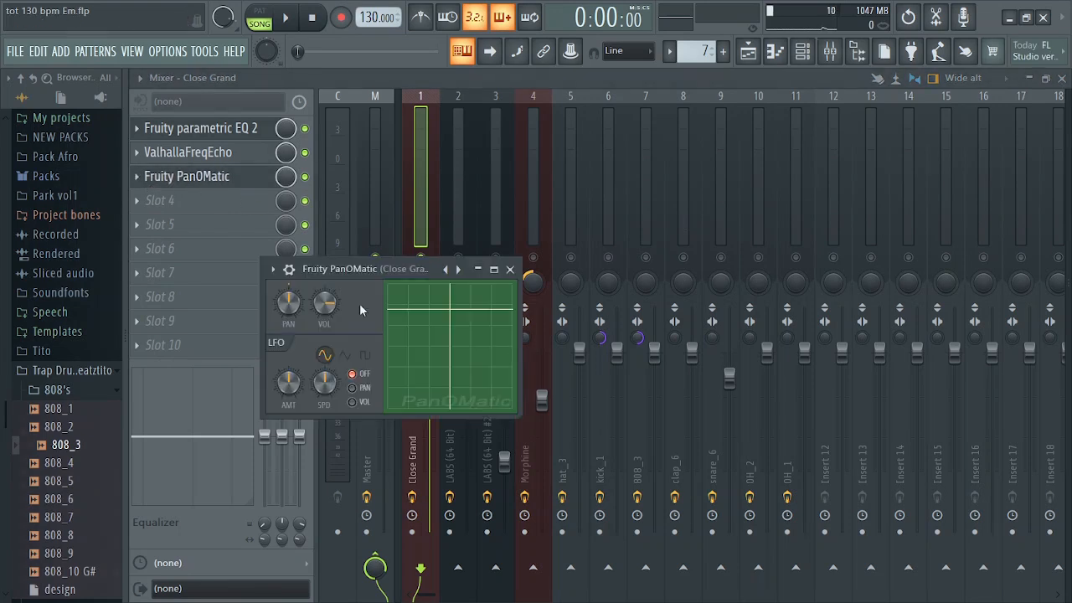
click(510, 270)
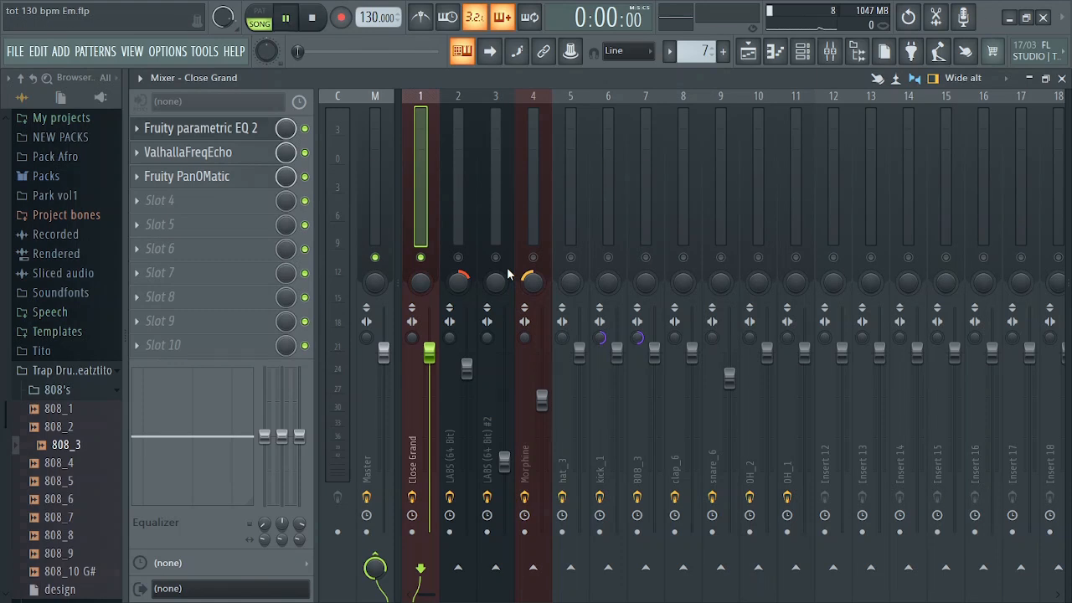
Play the soloed Close Grand with its effects, bypass the EQ, ValhallaFreqEcho and PanOMatic, and listen to it dry
key(space)
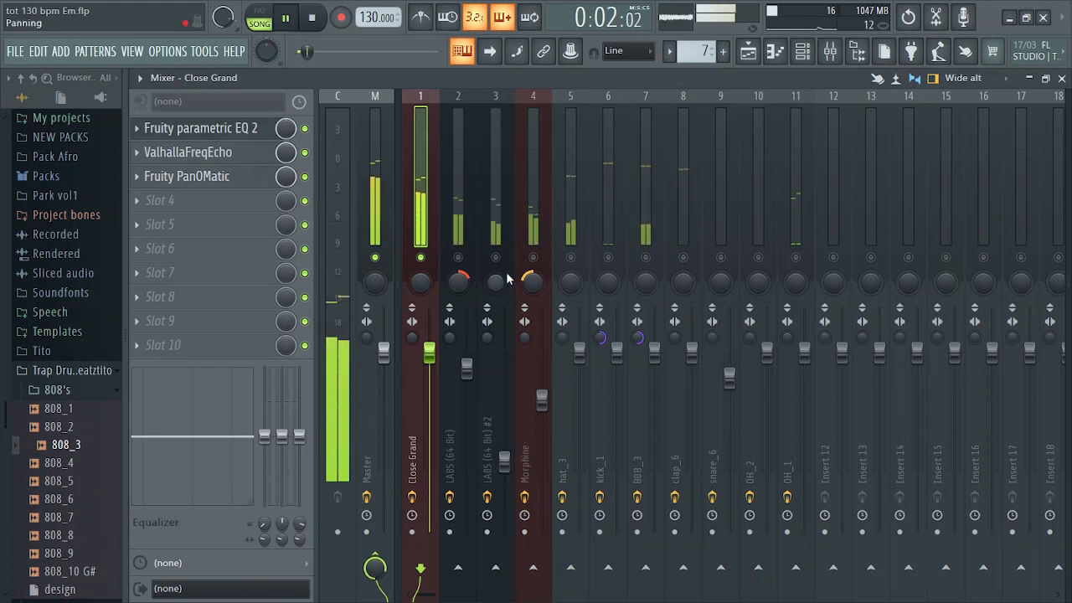
key(space)
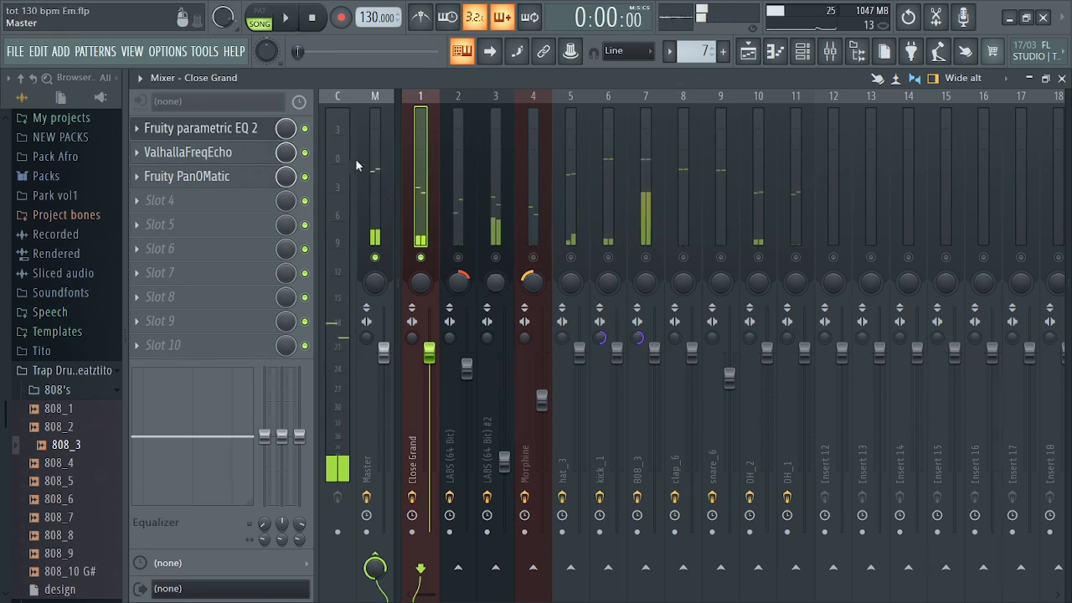
click(305, 128)
click(305, 153)
key(space)
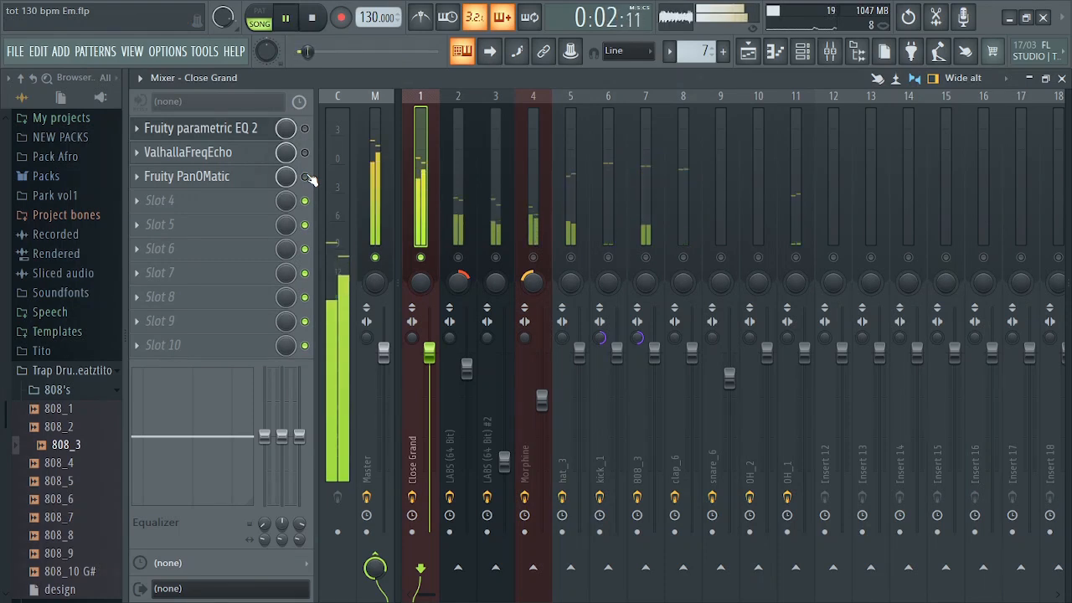
key(space)
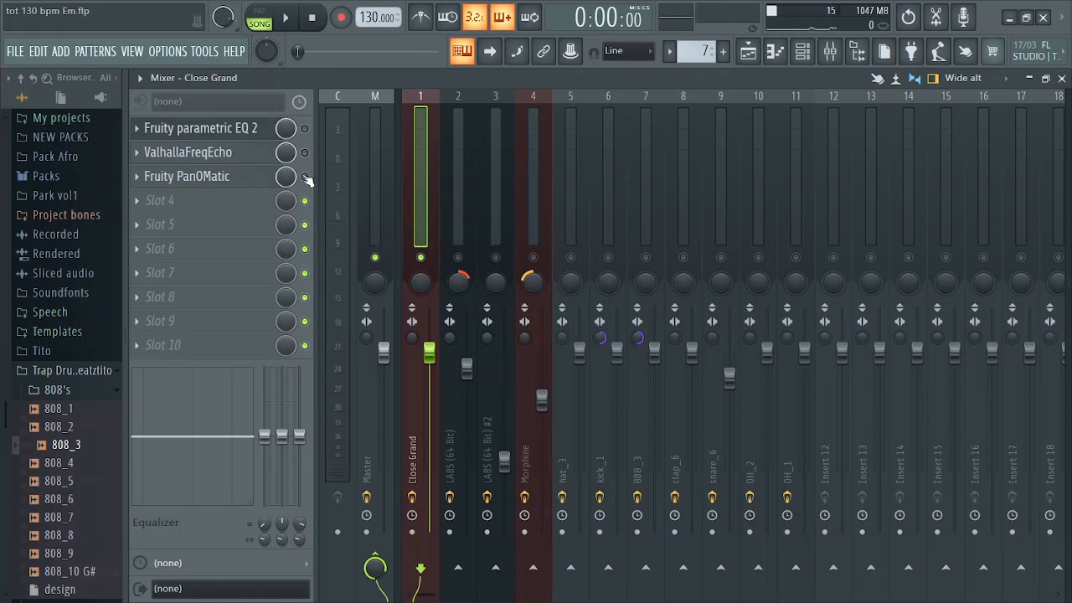
Re-enable the three Close Grand effects and listen to the processed piano
click(304, 153)
key(space)
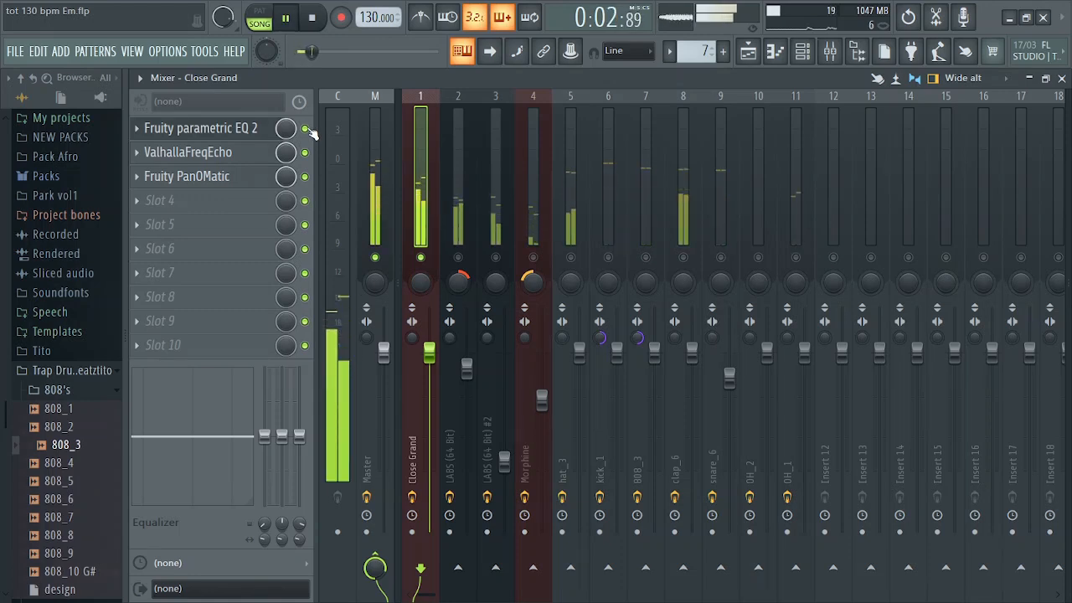
key(space)
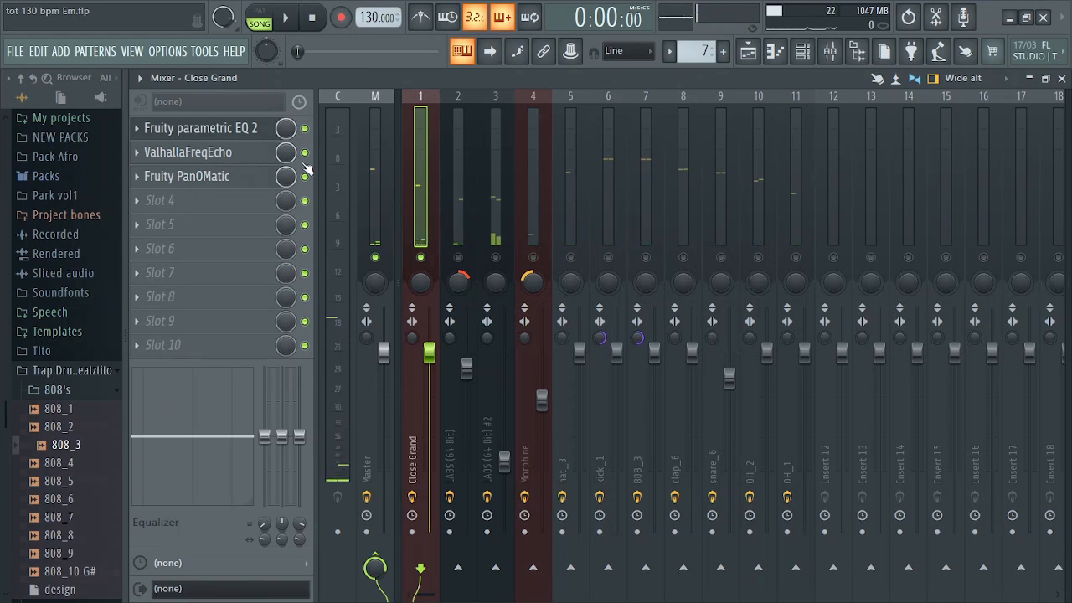
Bypass the three Close Grand effects, unmute the 808_3 track, and listen to the dry piano with the 808
click(305, 177)
click(305, 152)
click(304, 129)
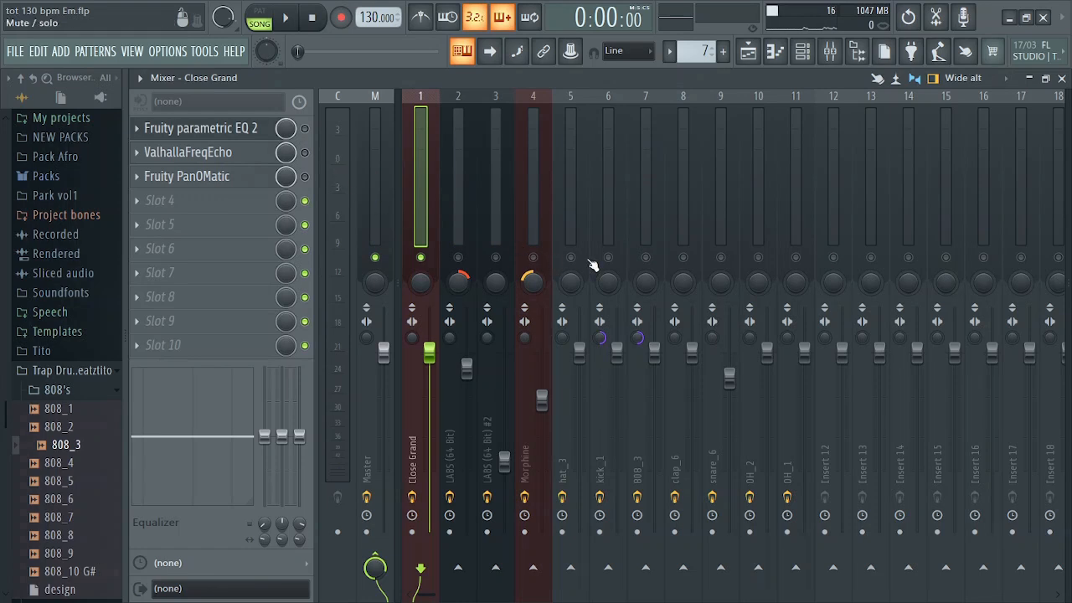
click(646, 257)
key(space)
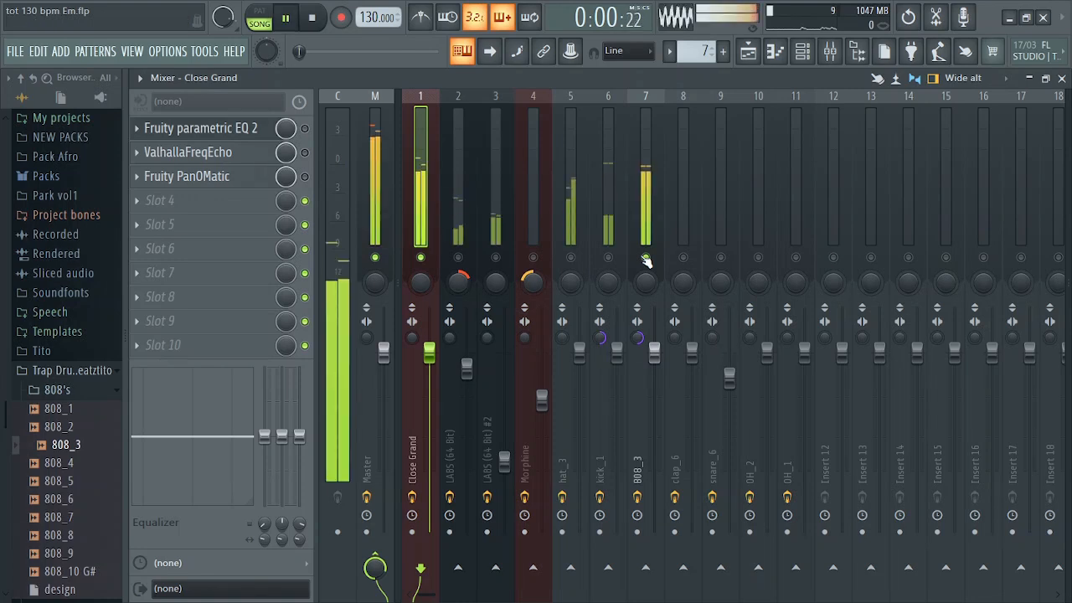
key(space)
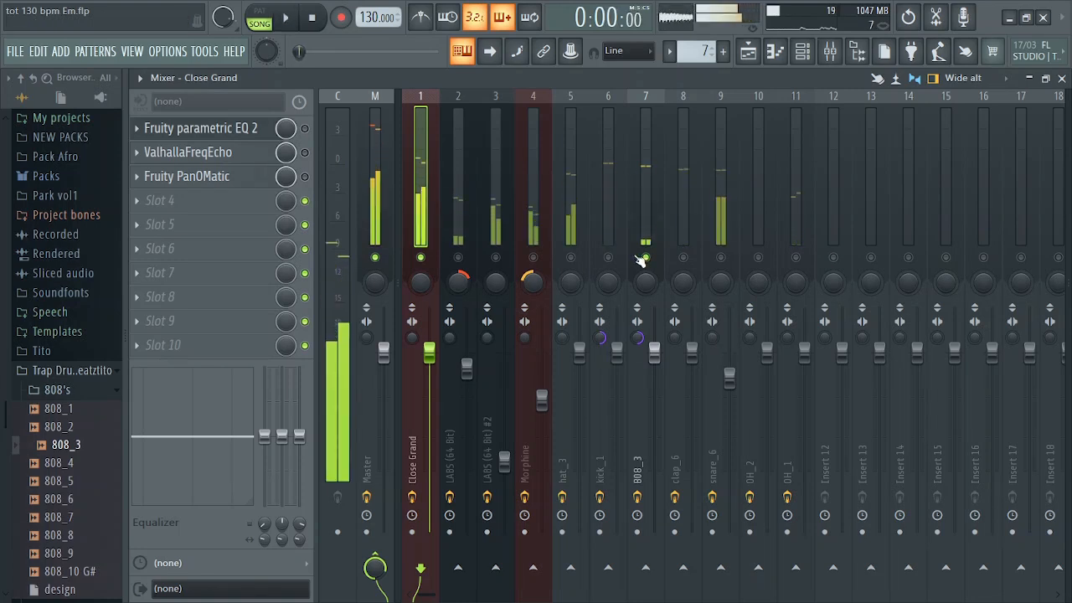
Re-enable the three Close Grand effects and listen to the processed piano together with the 808
click(305, 177)
click(305, 152)
click(305, 128)
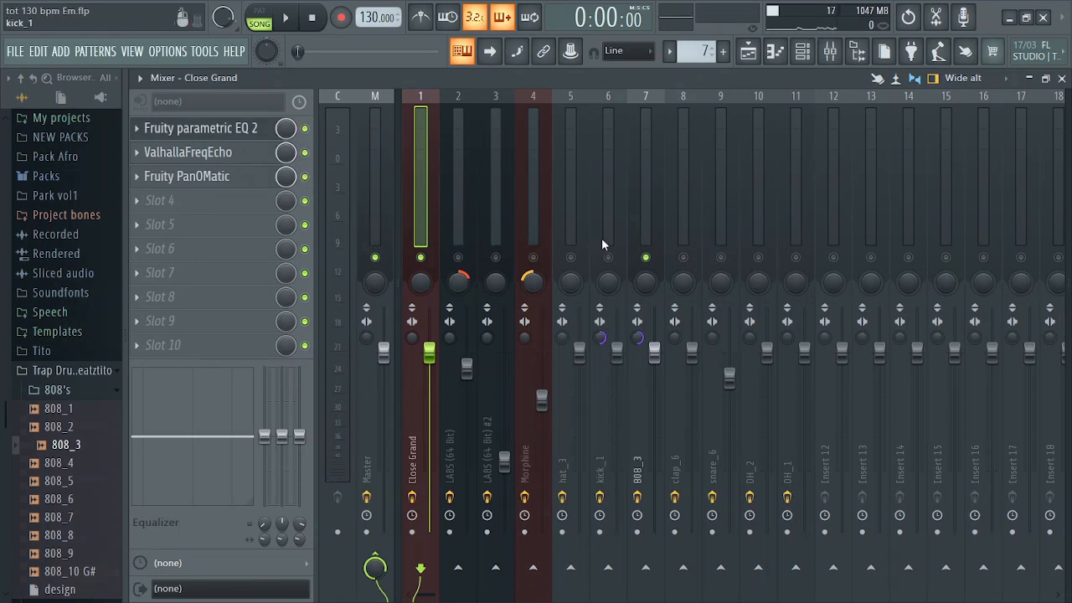
key(space)
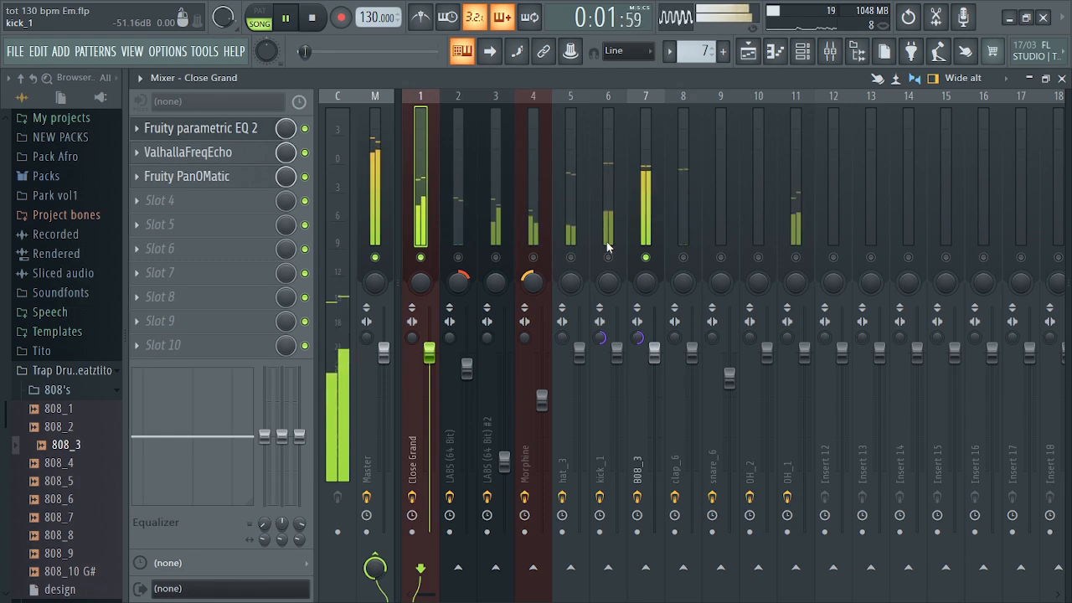
key(space)
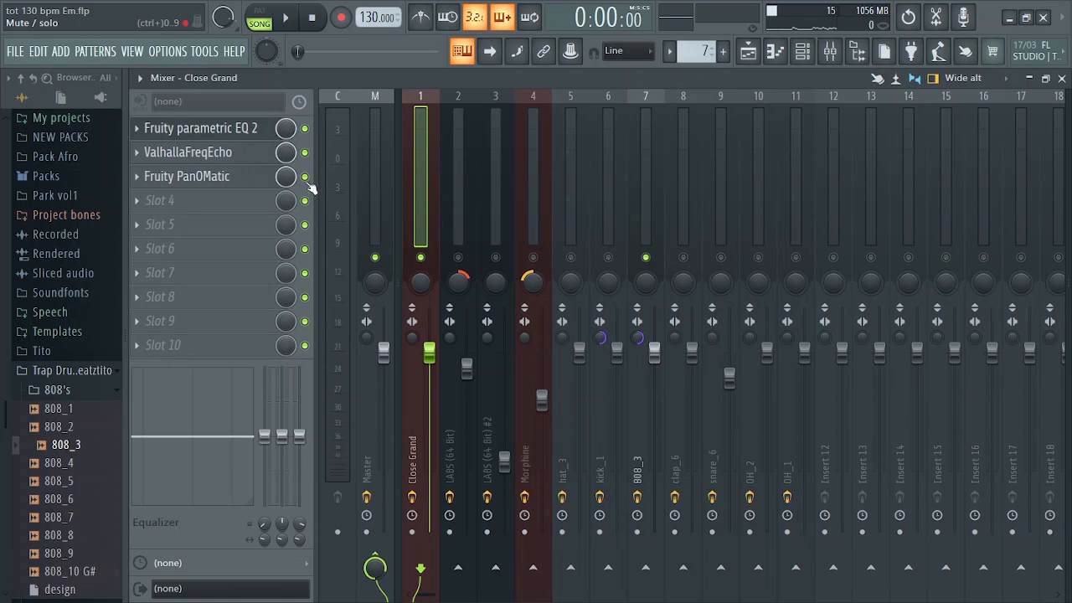
Switch the EQ, ValhallaFreqEcho and PanOMatic on the Close Grand track off and back on
click(305, 177)
click(305, 154)
click(305, 130)
click(304, 154)
click(306, 177)
Solo the first LABS (64 Bit) track, examine its Fruity Parametric EQ 2 curve, and play the track
right_click(458, 257)
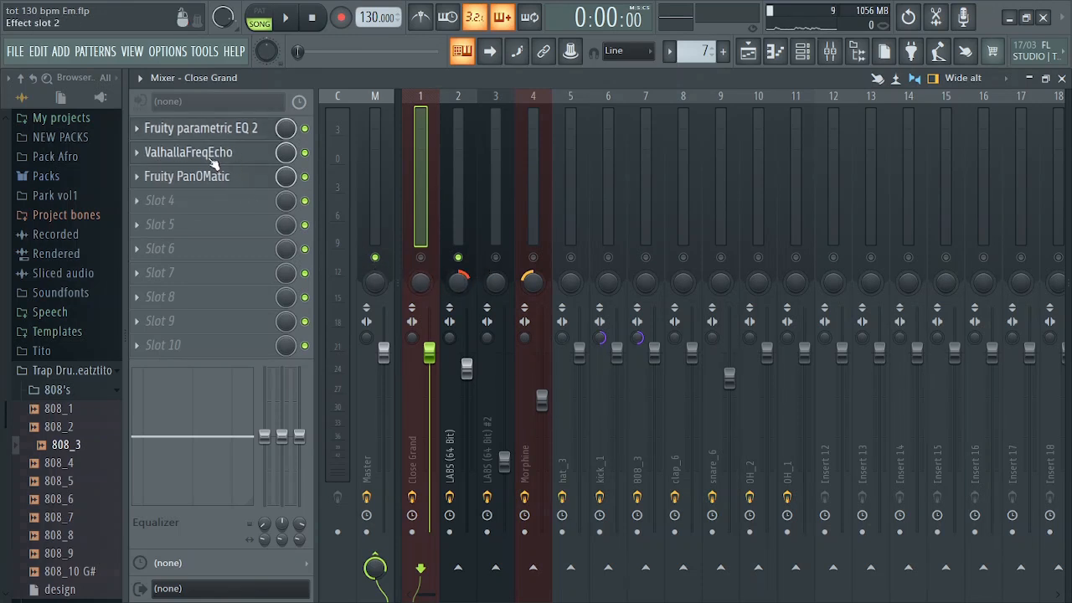
click(450, 181)
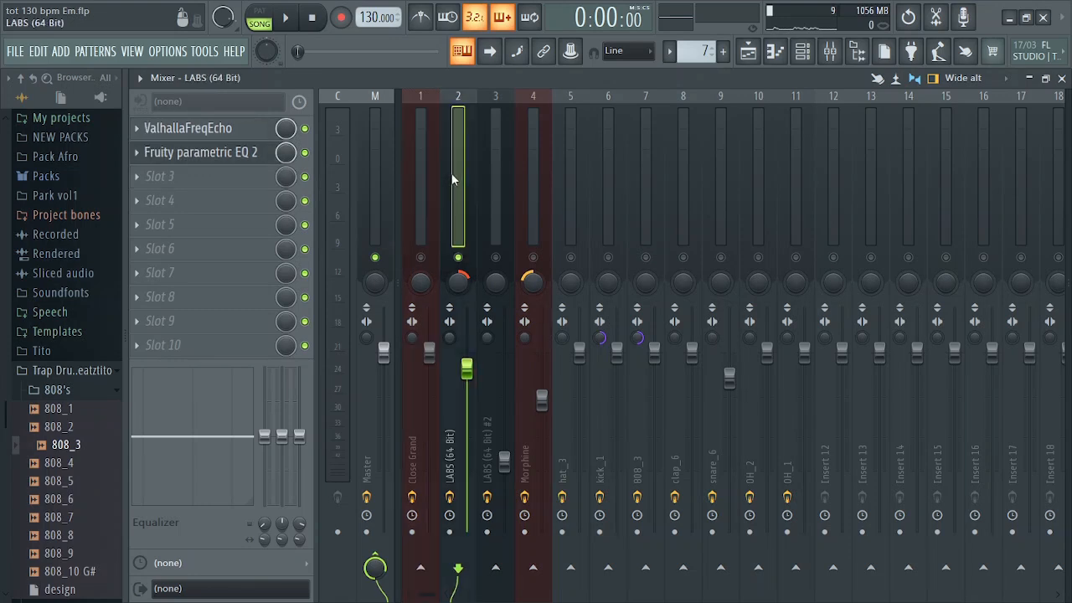
click(215, 153)
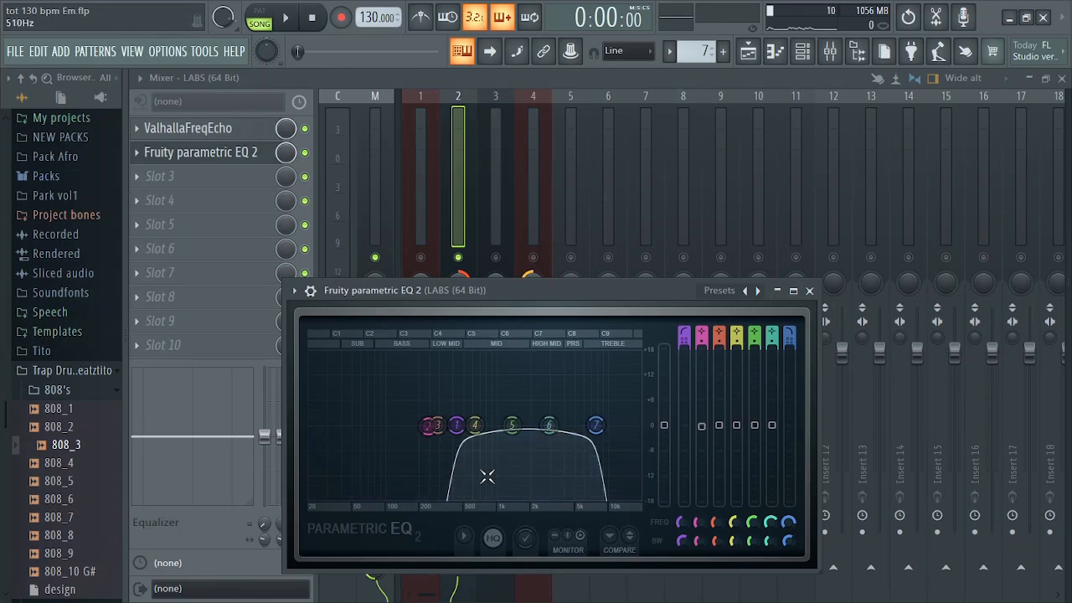
click(809, 291)
key(space)
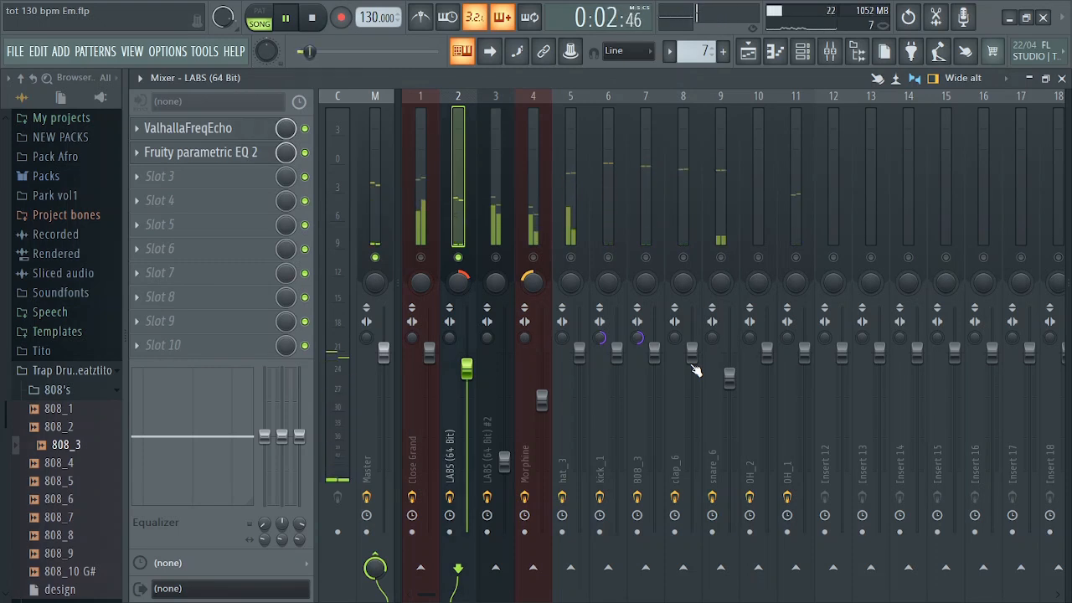
Stop playback, solo the LABS (64 Bit) #2 track, and examine its Fruity Parametric EQ 2 curve
key(space)
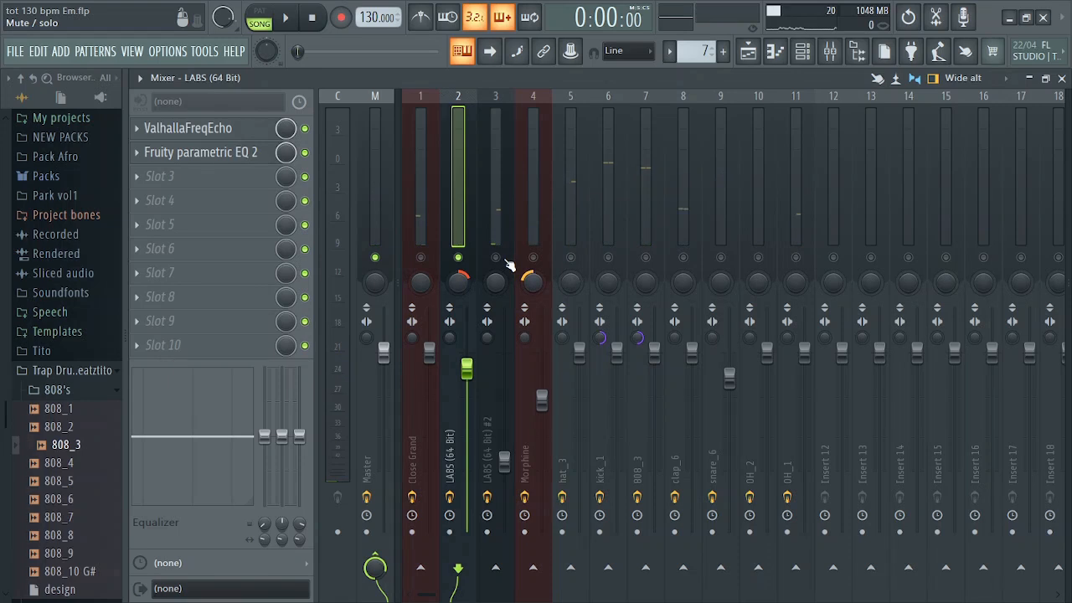
click(494, 239)
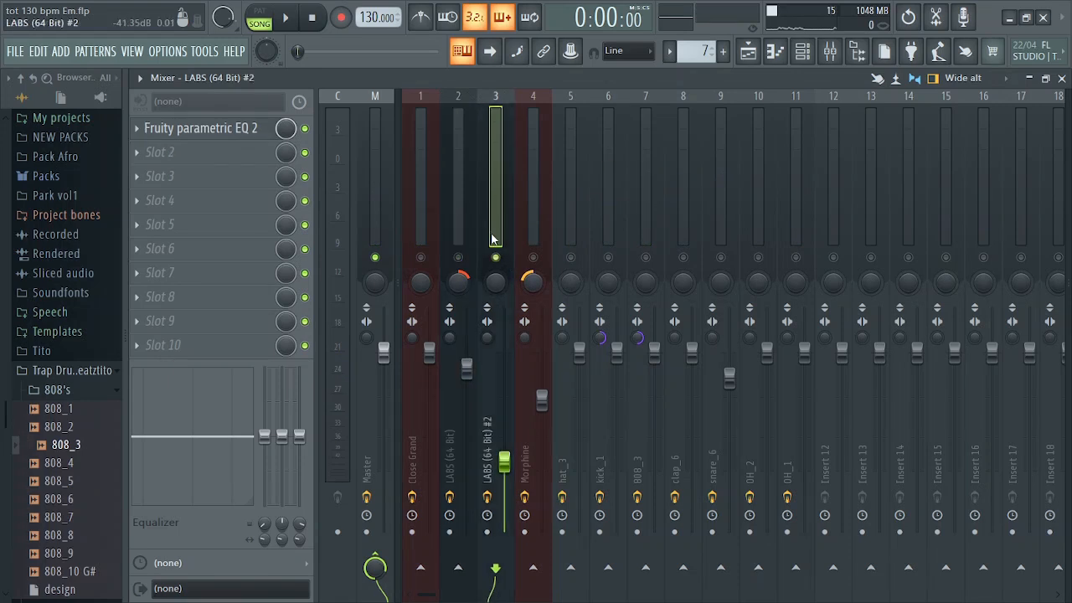
click(224, 134)
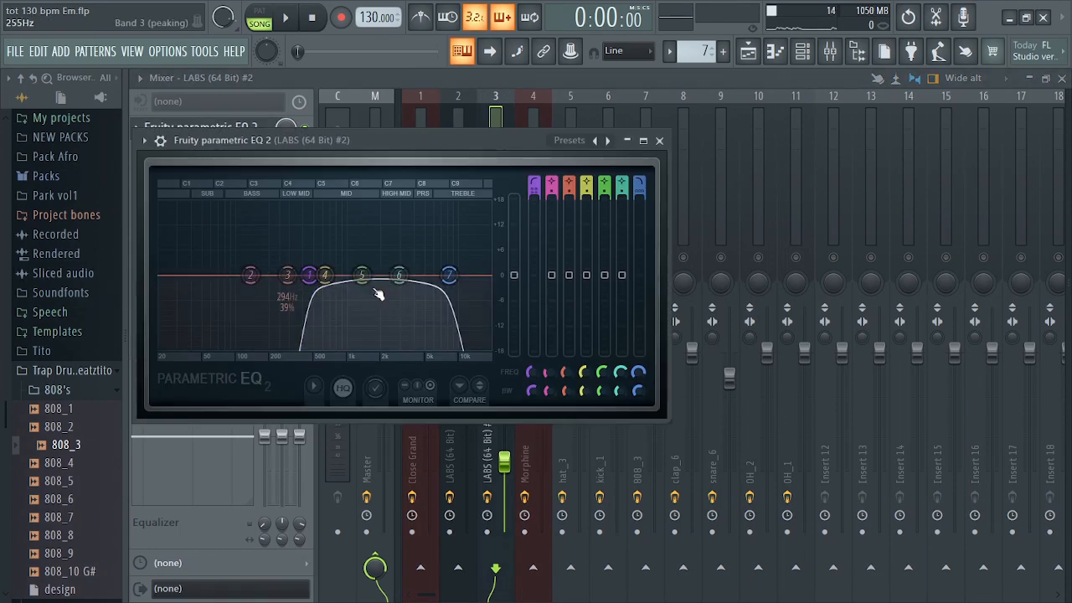
click(659, 140)
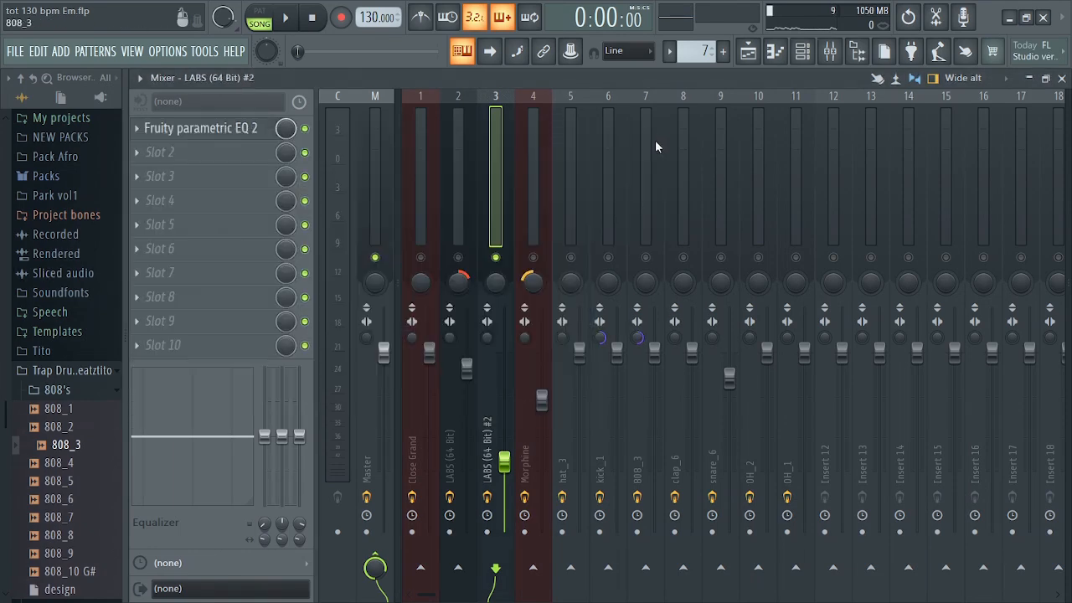
Play the LABS (64 Bit) #2 track on its own and together with the Close Grand track
key(space)
key(space)
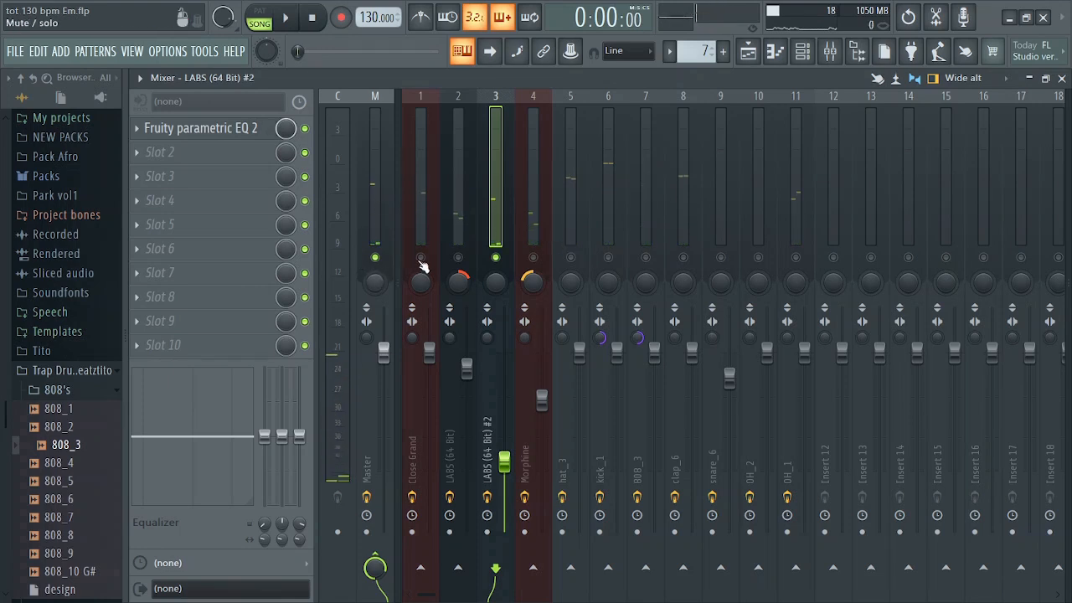
key(space)
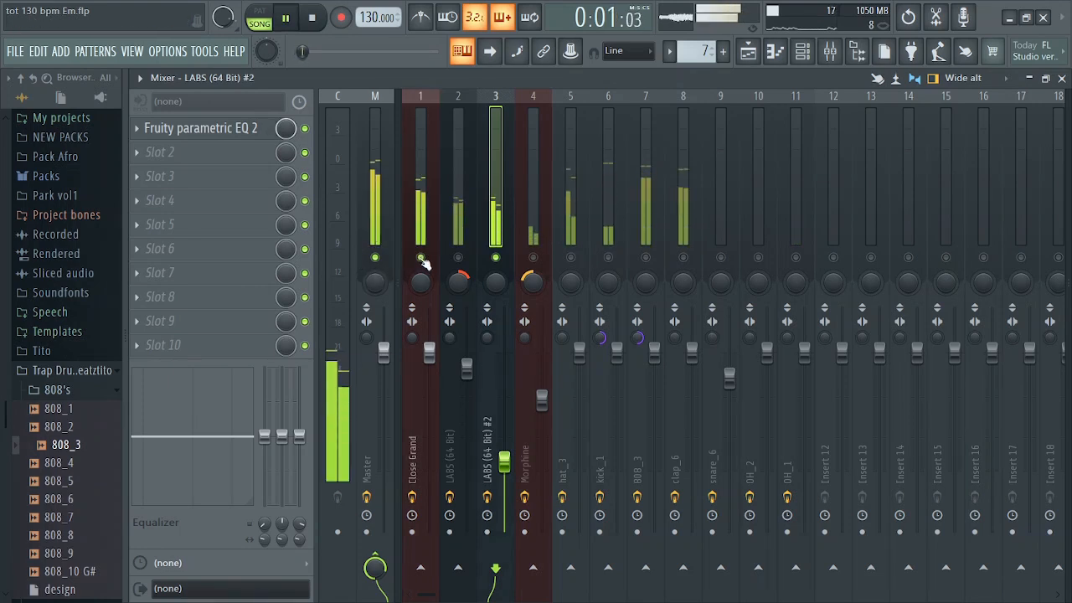
key(space)
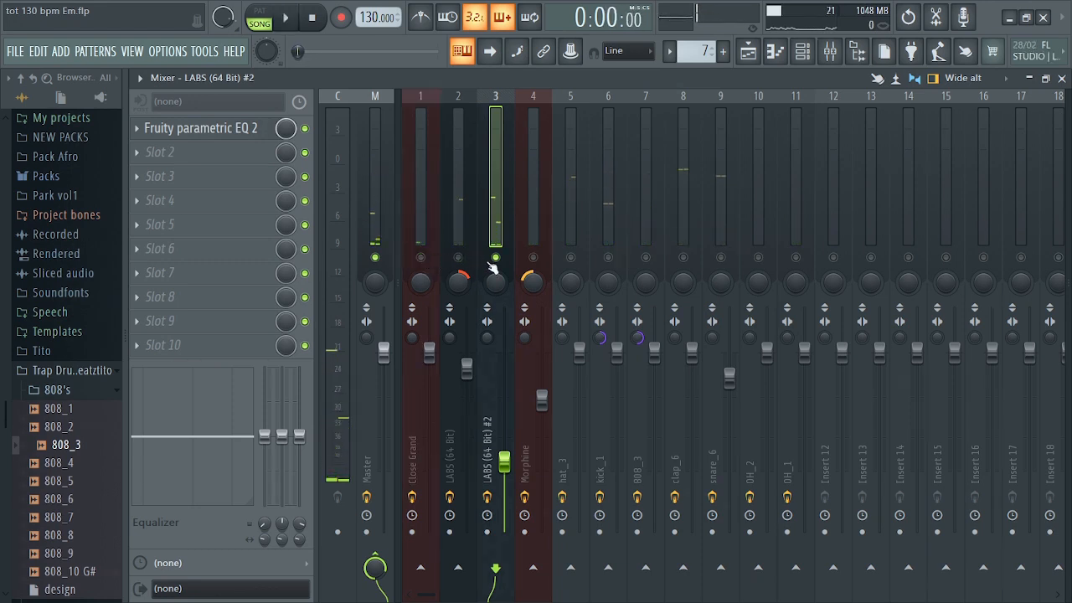
Solo the Morphine track, examine its Fruity Parametric EQ 2 curve, and listen to the track
click(532, 257)
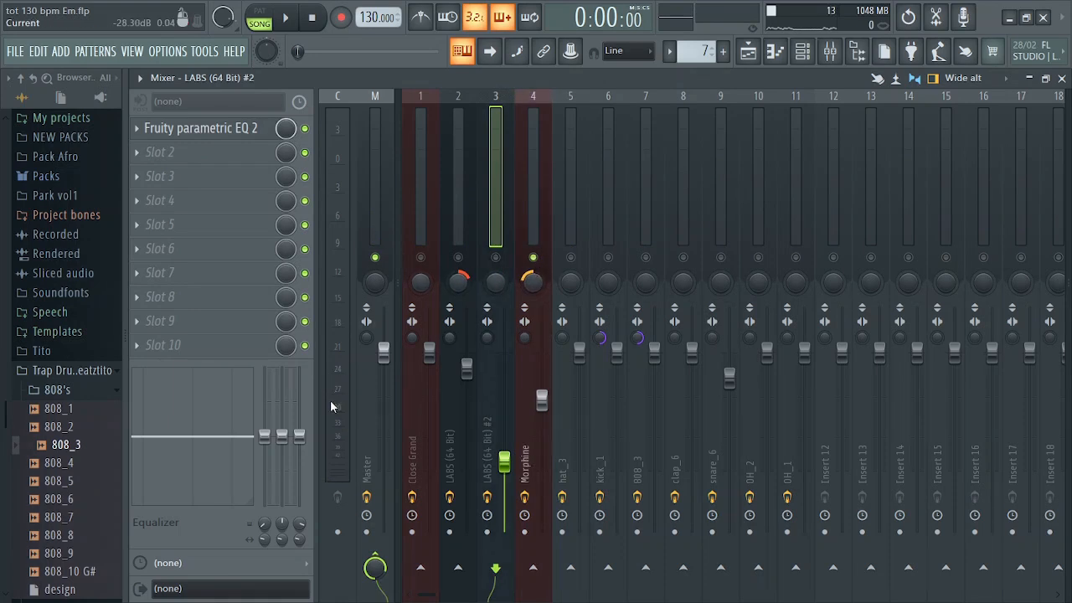
click(533, 226)
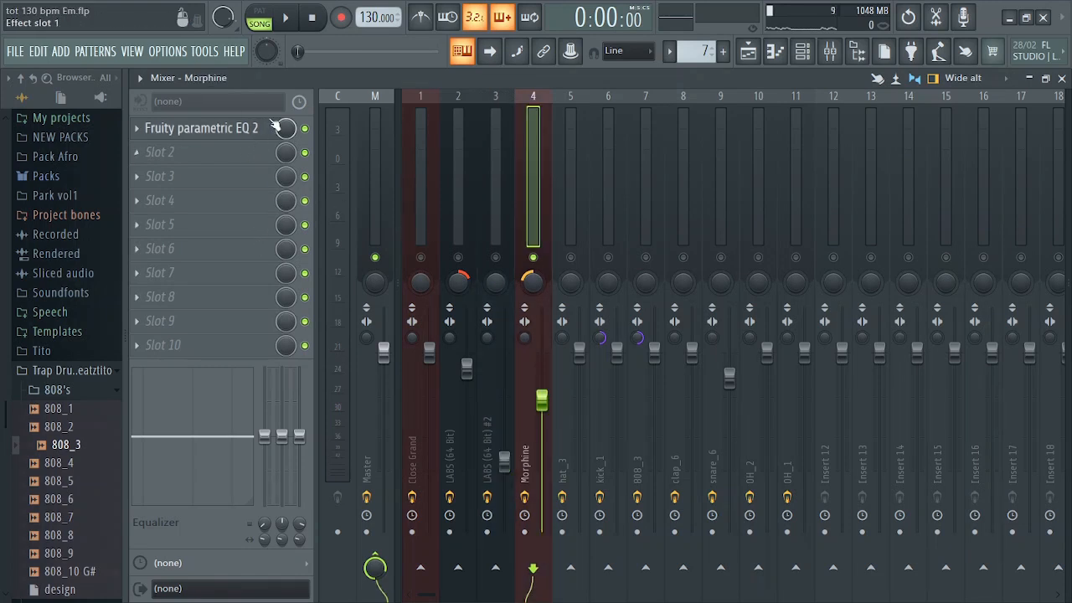
click(205, 130)
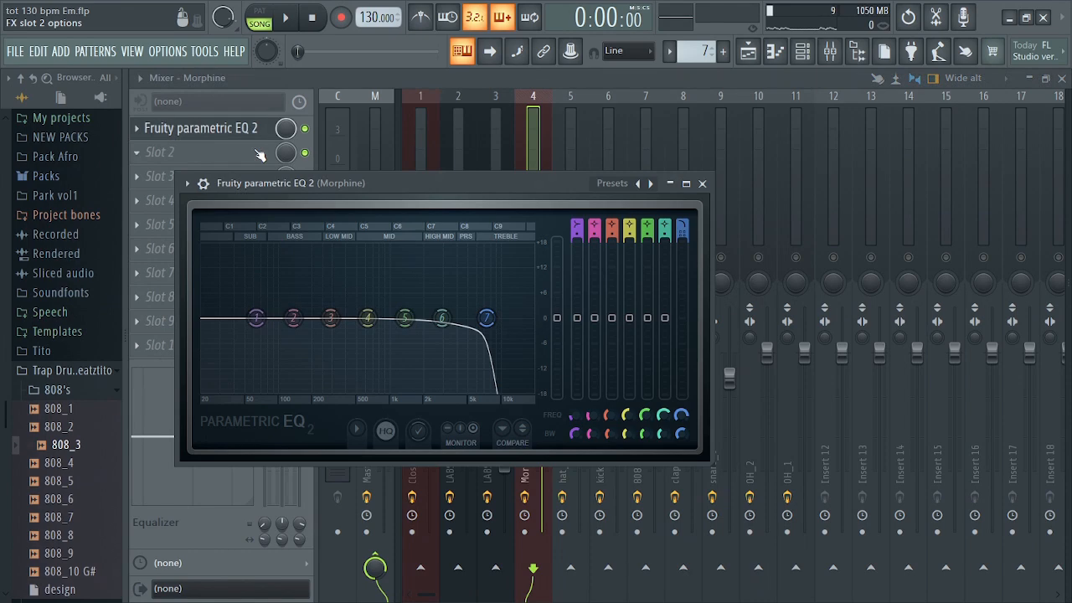
key(space)
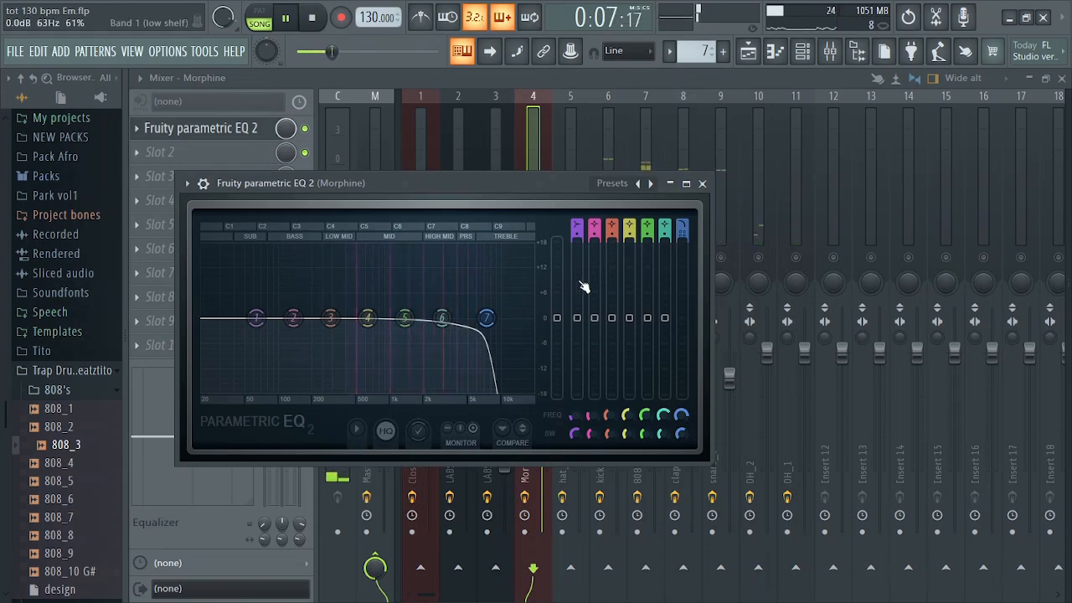
key(space)
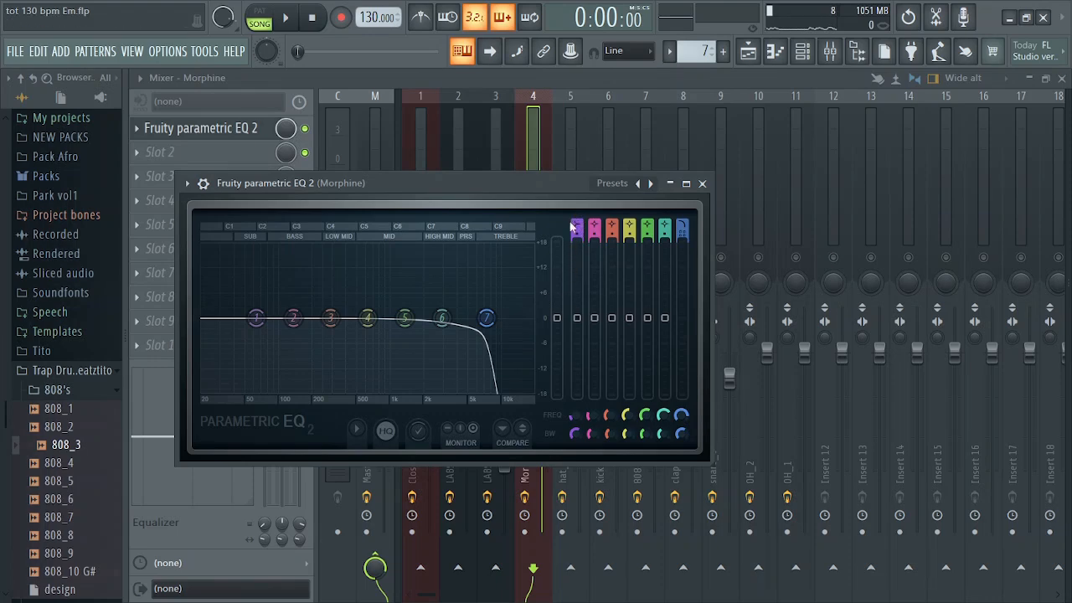
Change band 1 of the Morphine EQ to a high-pass, then audition it with the band 1 and band 7 cutoffs moved slightly inward
drag(576, 222, 576, 233)
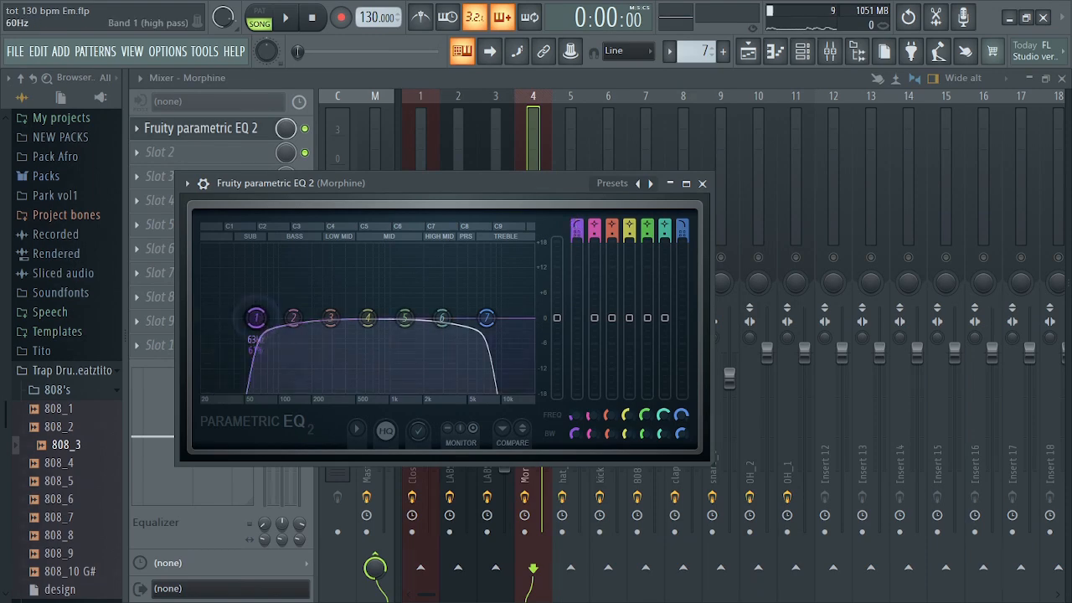
drag(257, 318, 268, 318)
drag(485, 318, 476, 318)
key(space)
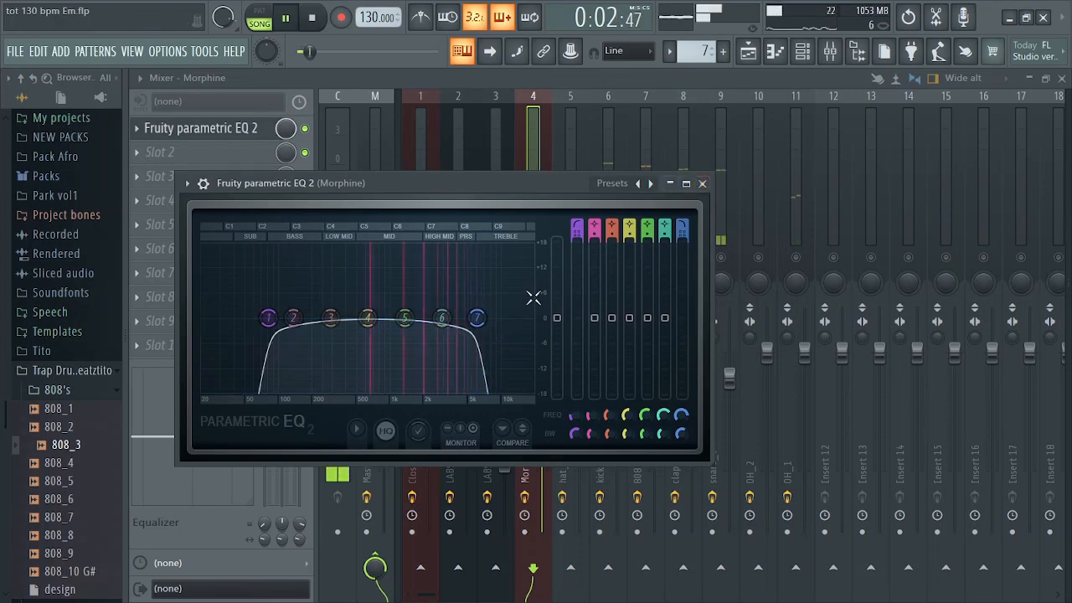
drag(477, 319, 478, 318)
key(space)
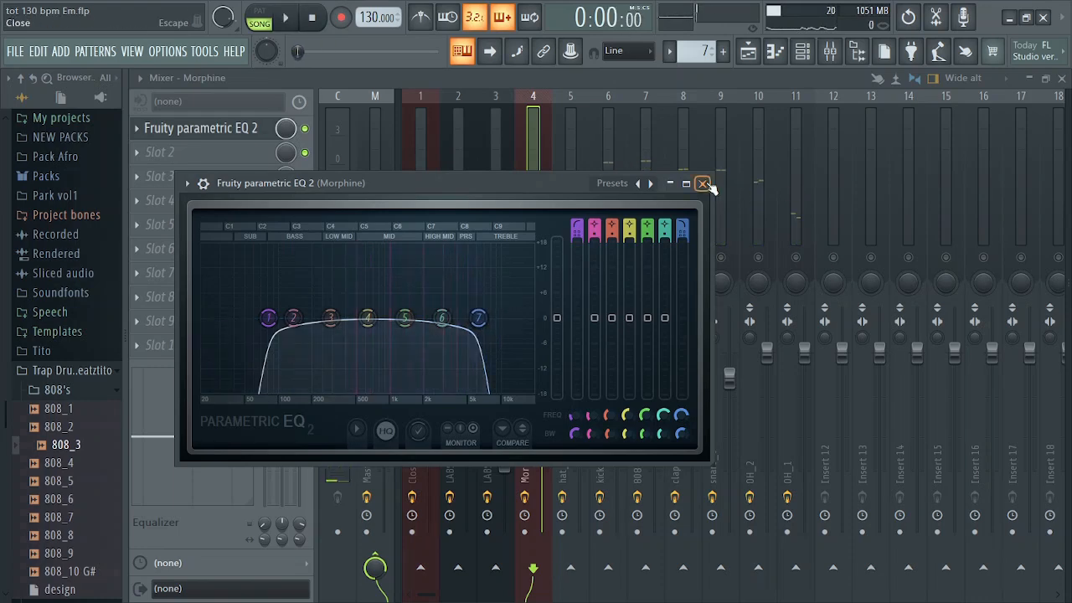
click(703, 183)
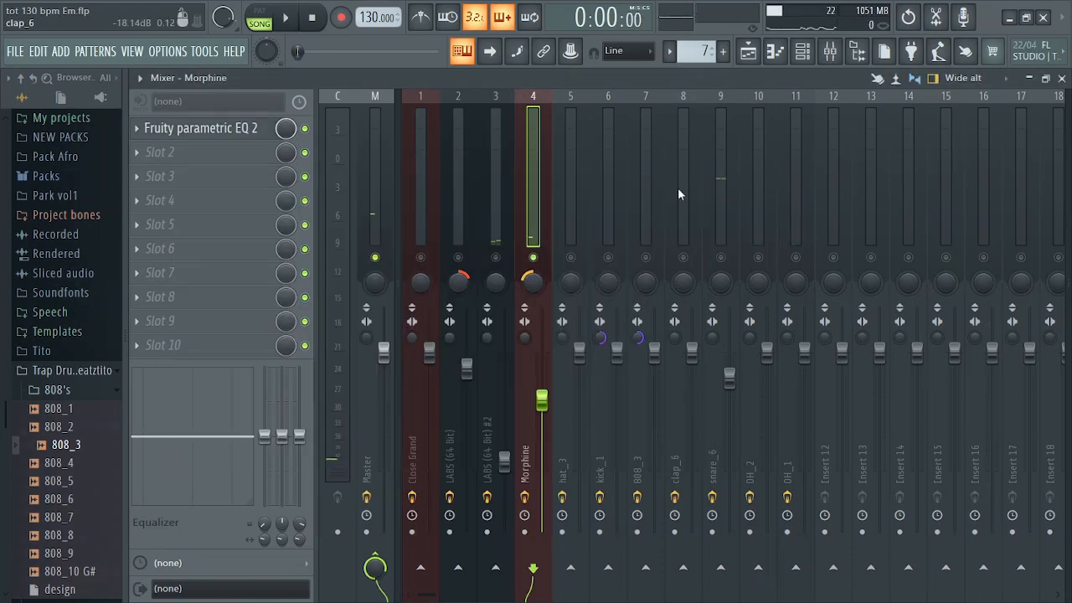
Solo the hat_3 track and examine its Fruity Parametric EQ 2 and Fruity Reeverb 2 settings
click(571, 252)
right_click(571, 255)
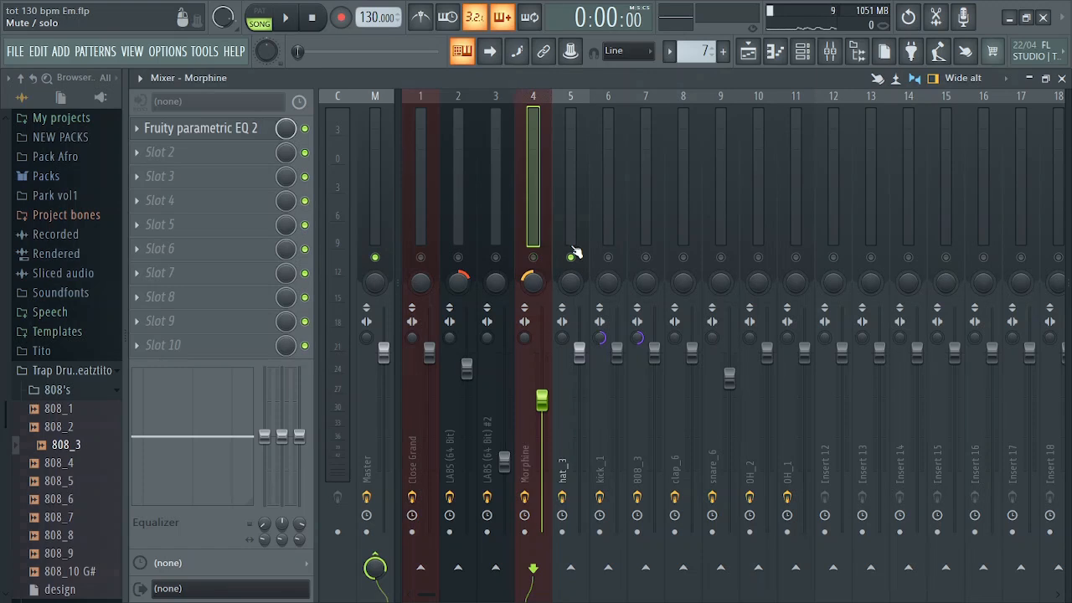
click(571, 237)
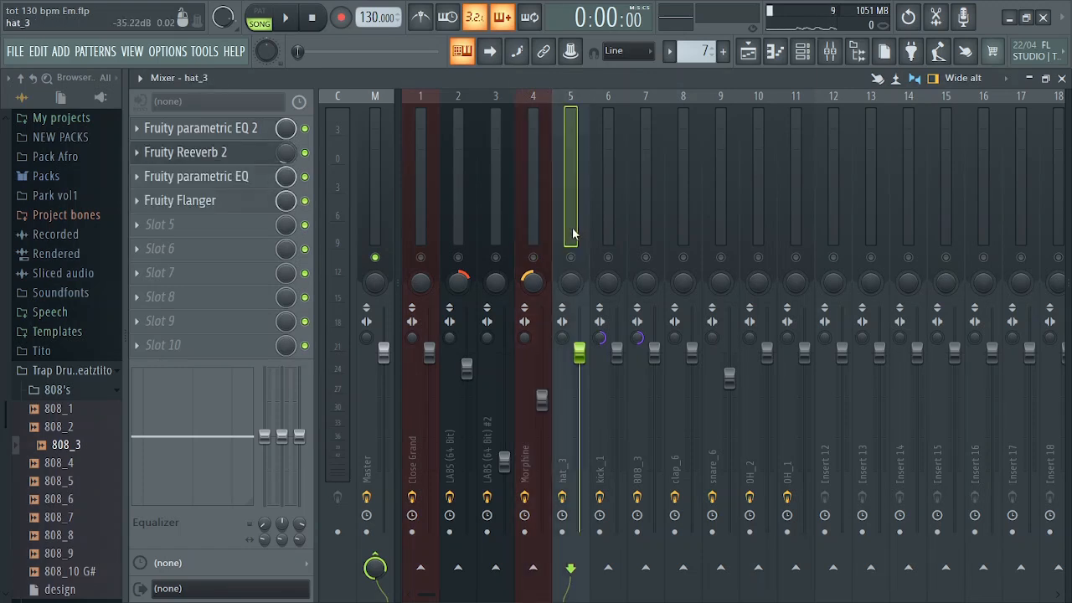
click(261, 128)
click(744, 226)
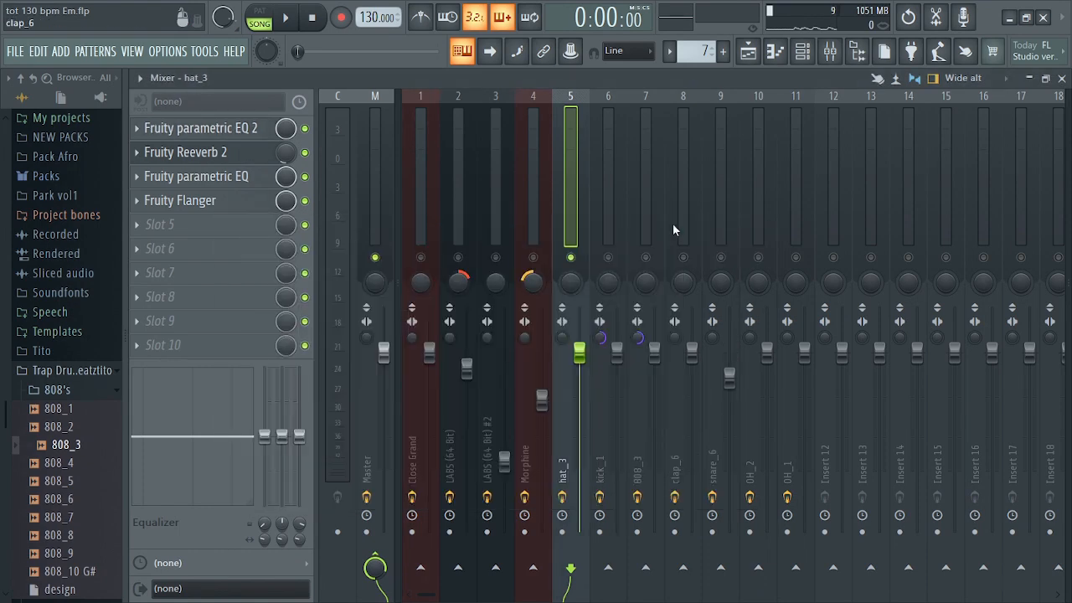
click(231, 153)
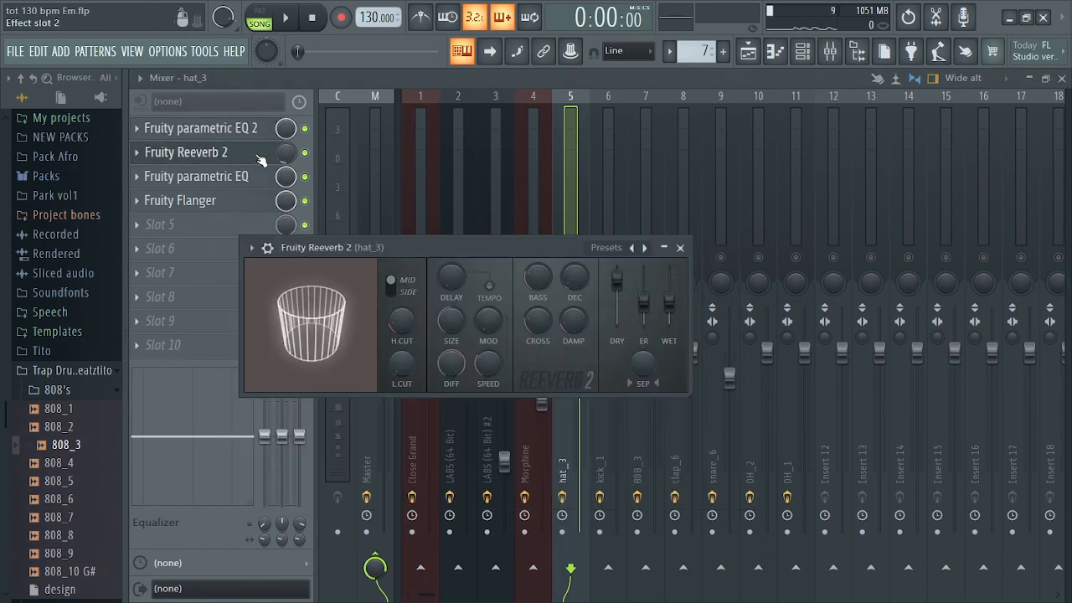
click(680, 248)
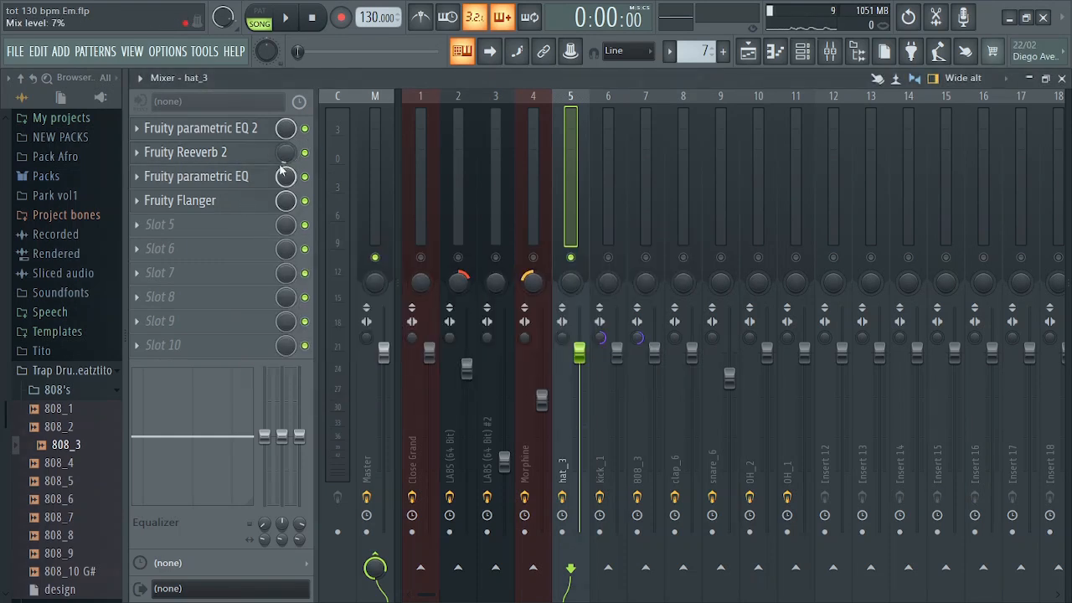
Examine the Fruity Parametric EQ and Fruity Flanger settings on the hat_3 track
click(186, 183)
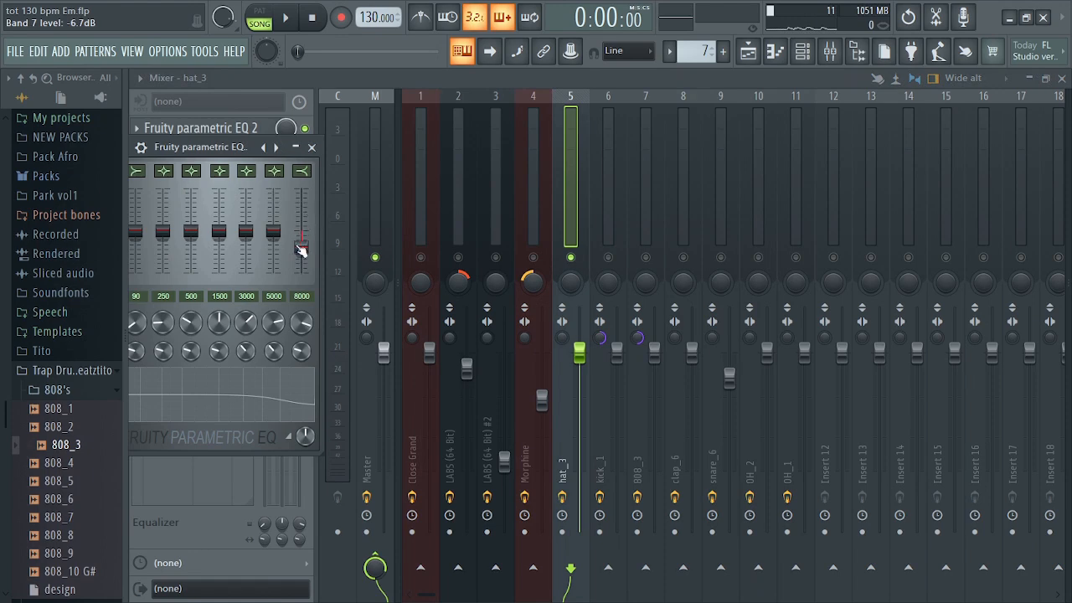
click(311, 147)
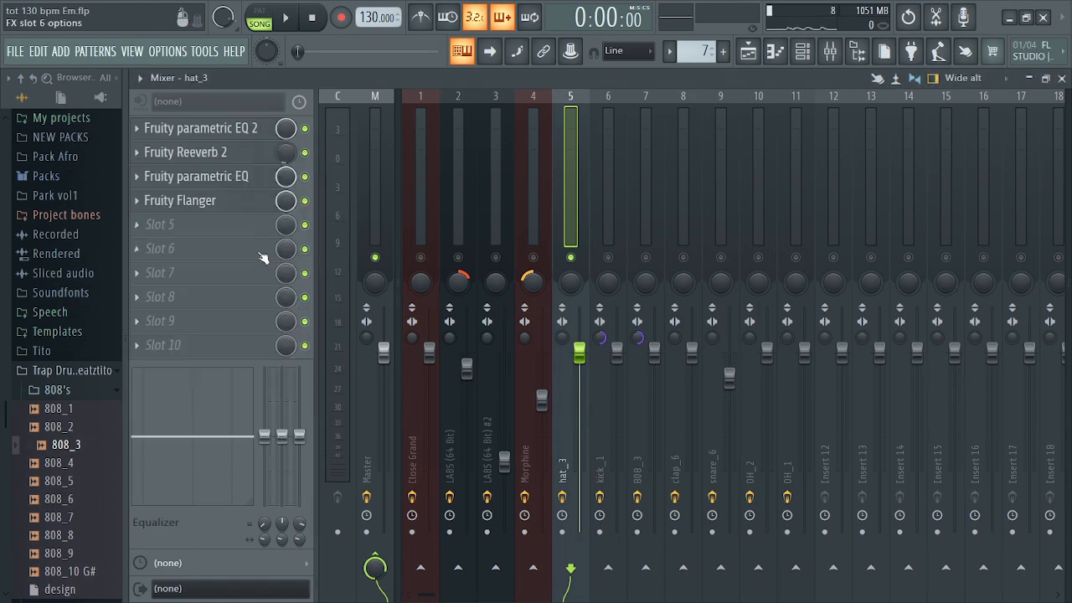
click(159, 200)
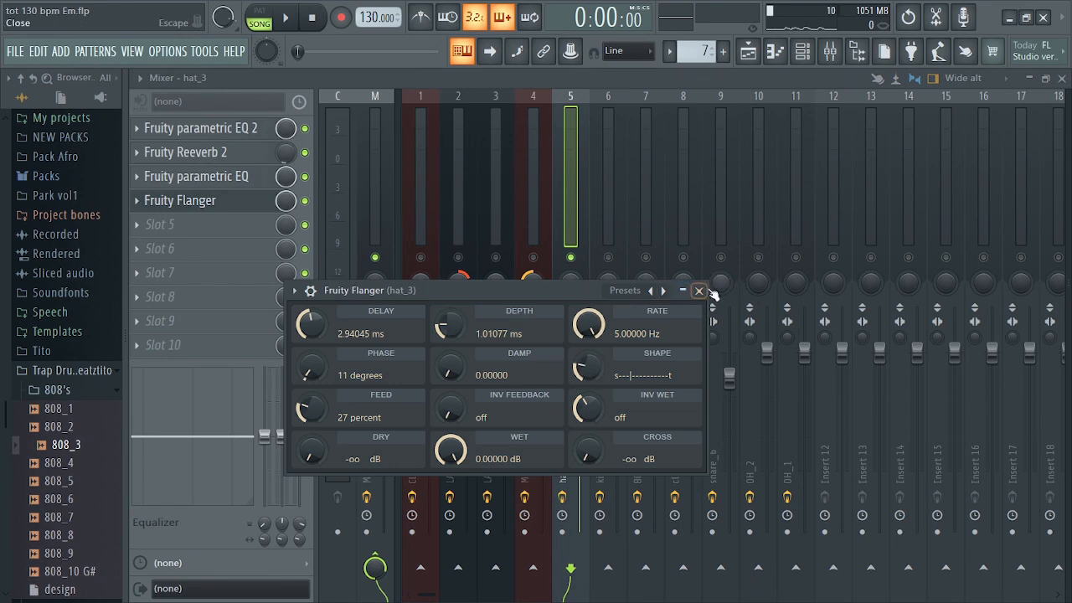
click(699, 291)
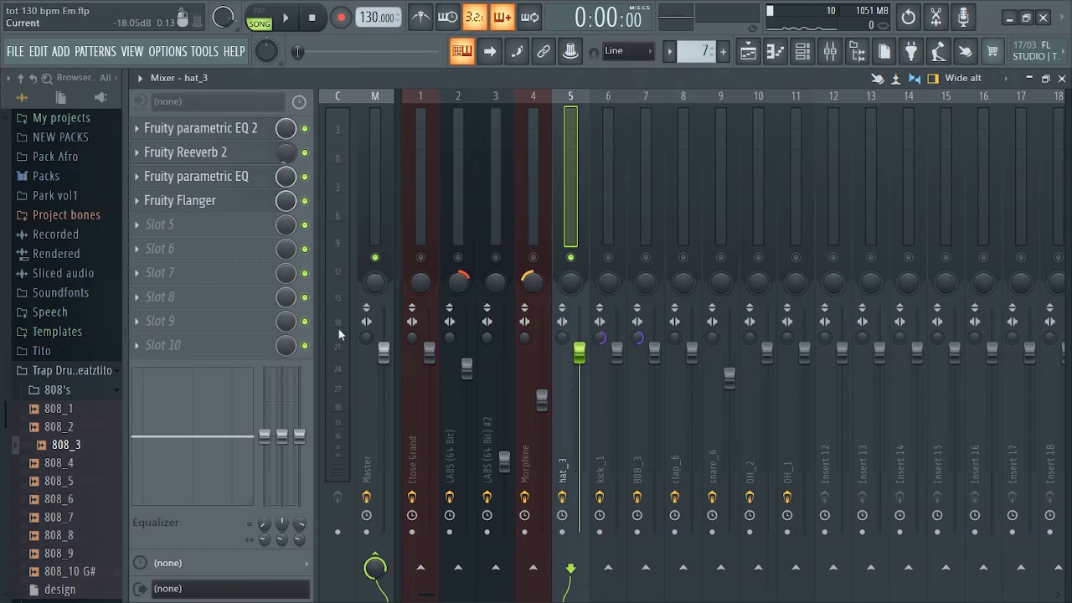
Check the kick_1 track's effect slots, then solo the clap_6 track and examine its Fruity Parametric EQ 2 curve
ctrl+click(608, 257)
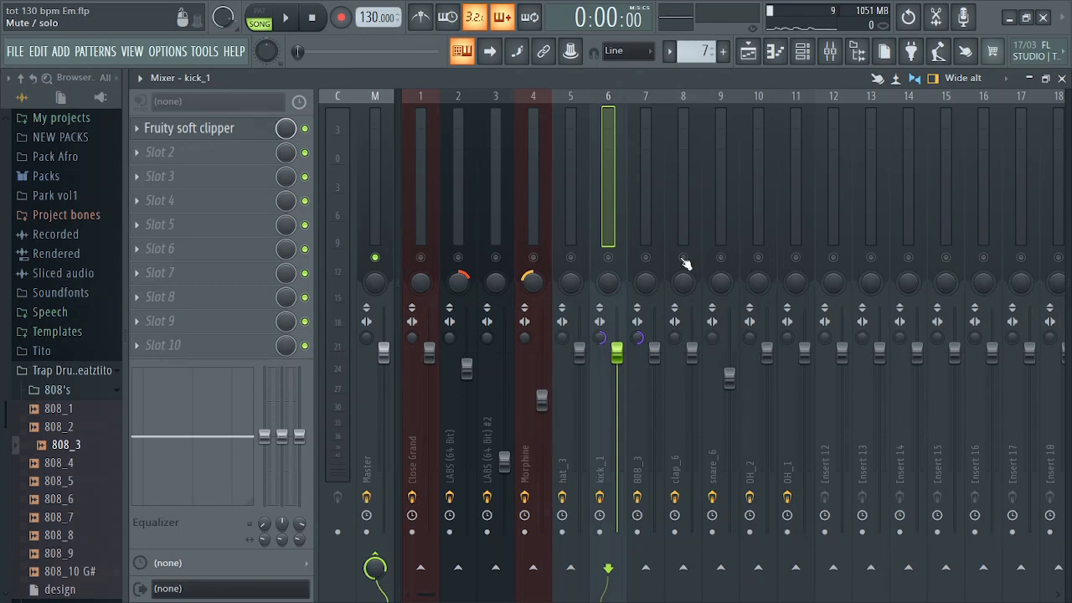
click(679, 209)
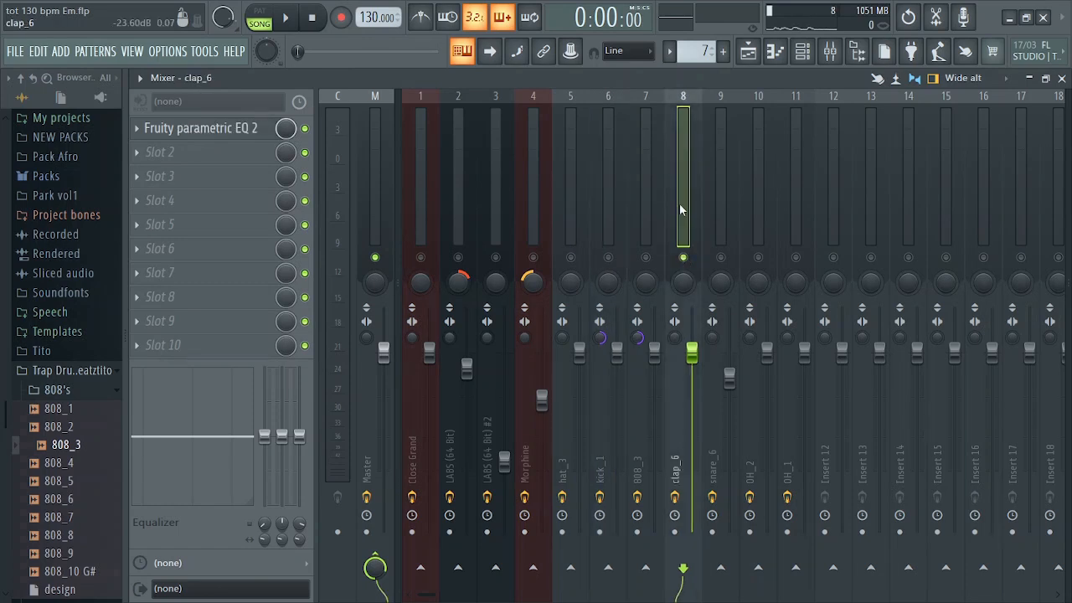
click(245, 135)
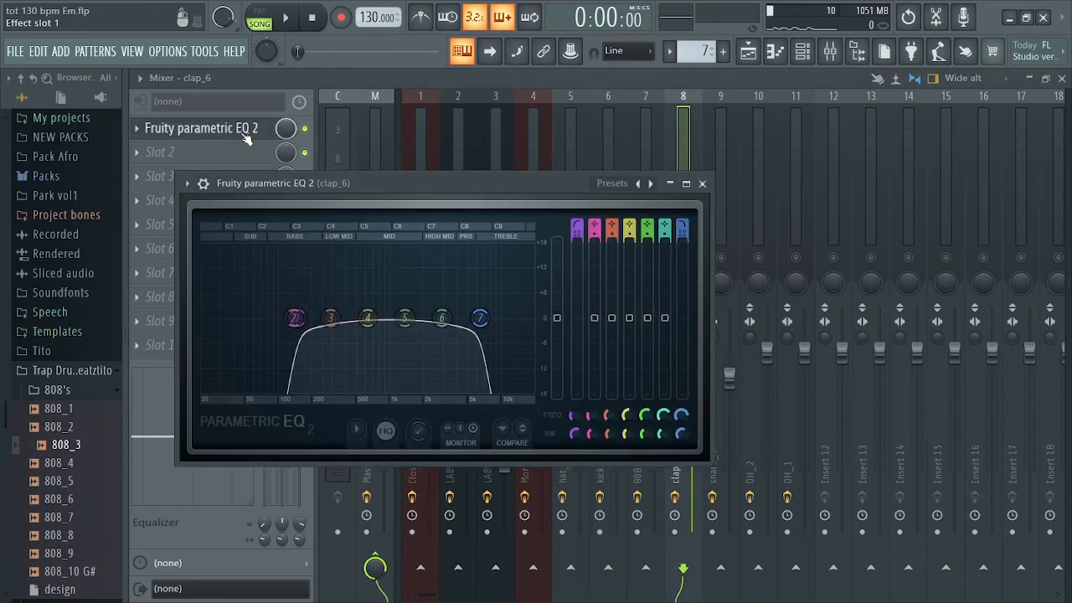
click(701, 185)
Unmute the snare_6 track alongside the clap and examine its Fruity Parametric EQ 2 curve
click(713, 206)
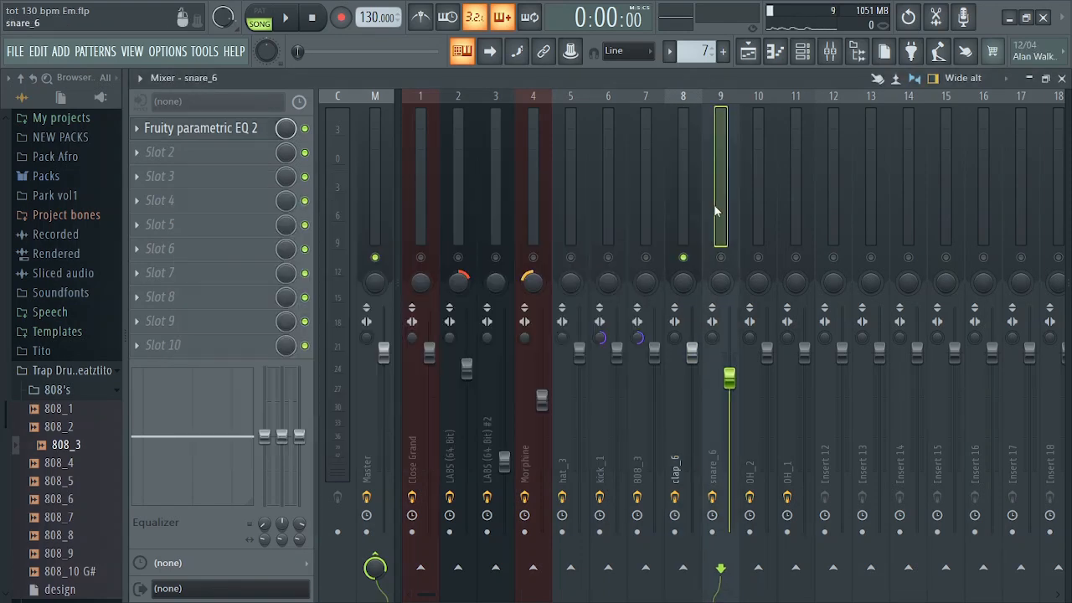
click(182, 129)
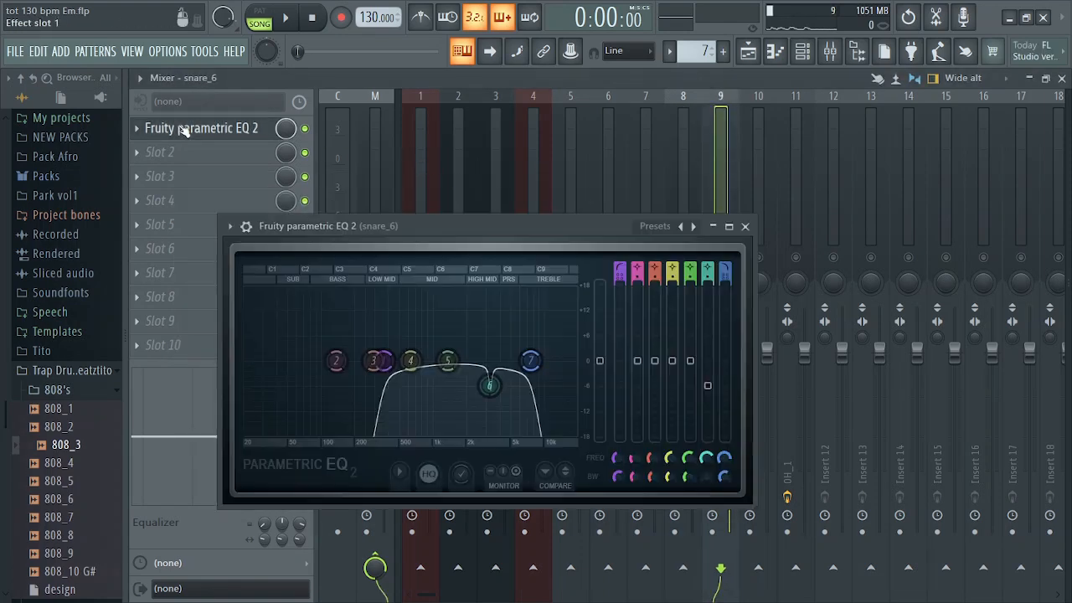
click(745, 226)
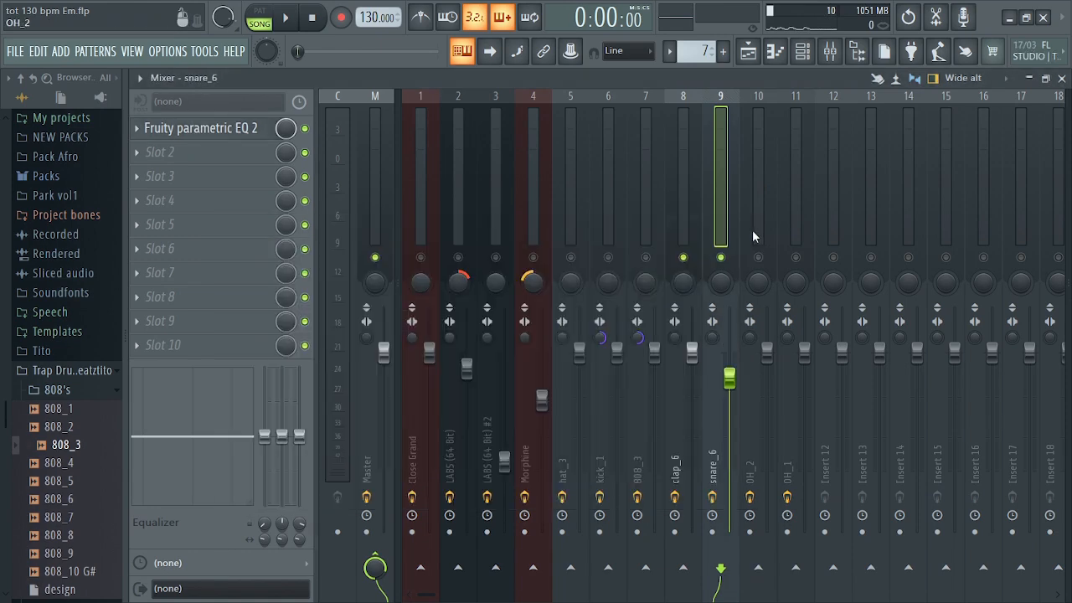
Unmute the OH_2 track alongside the clap and snare and examine its Fruity Parametric EQ 2 curve
click(753, 239)
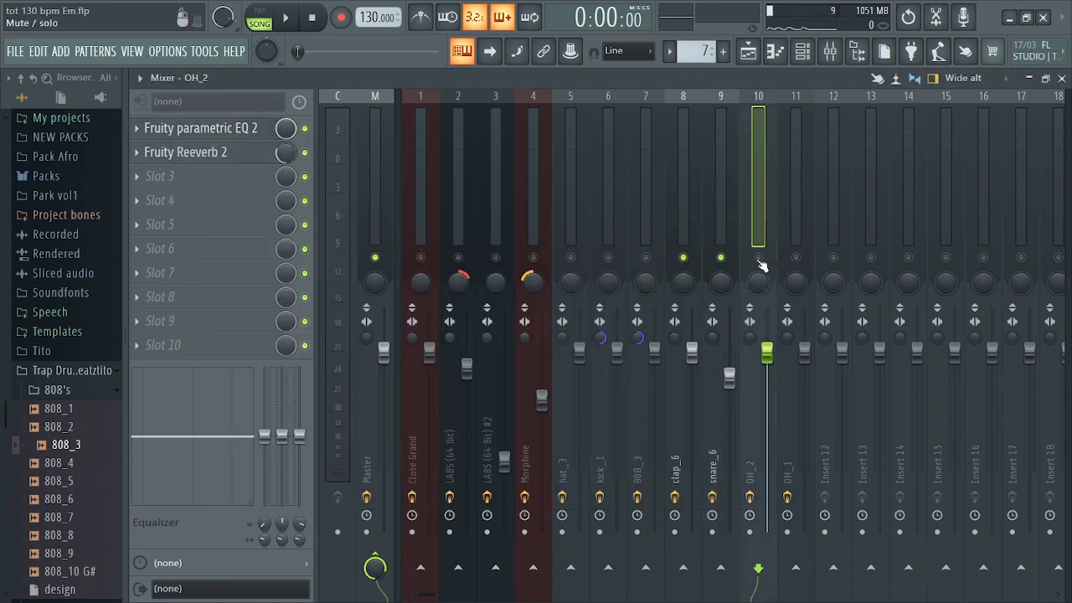
click(758, 259)
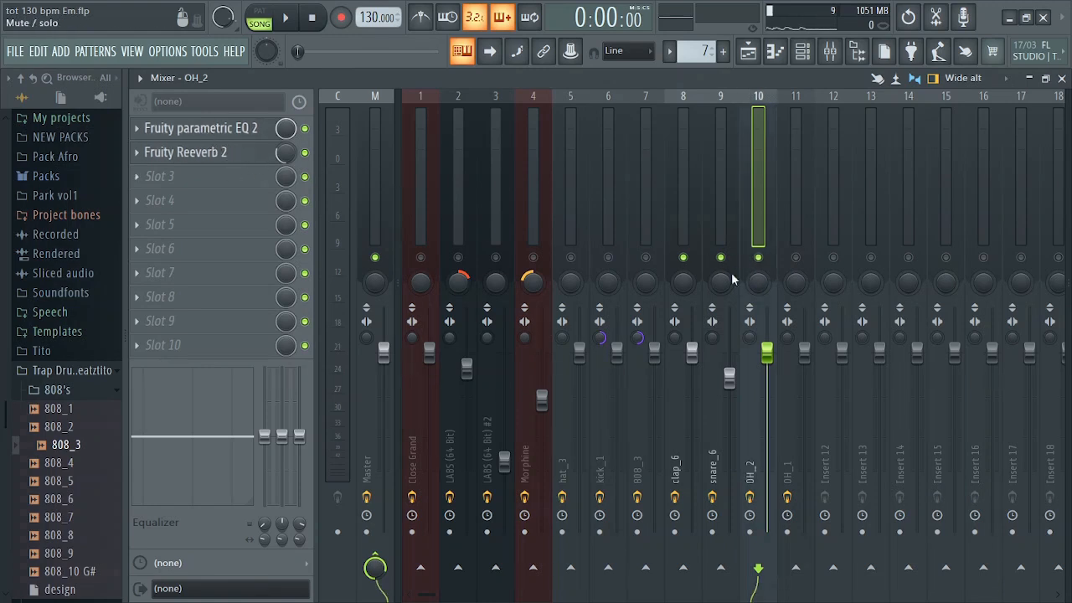
click(245, 131)
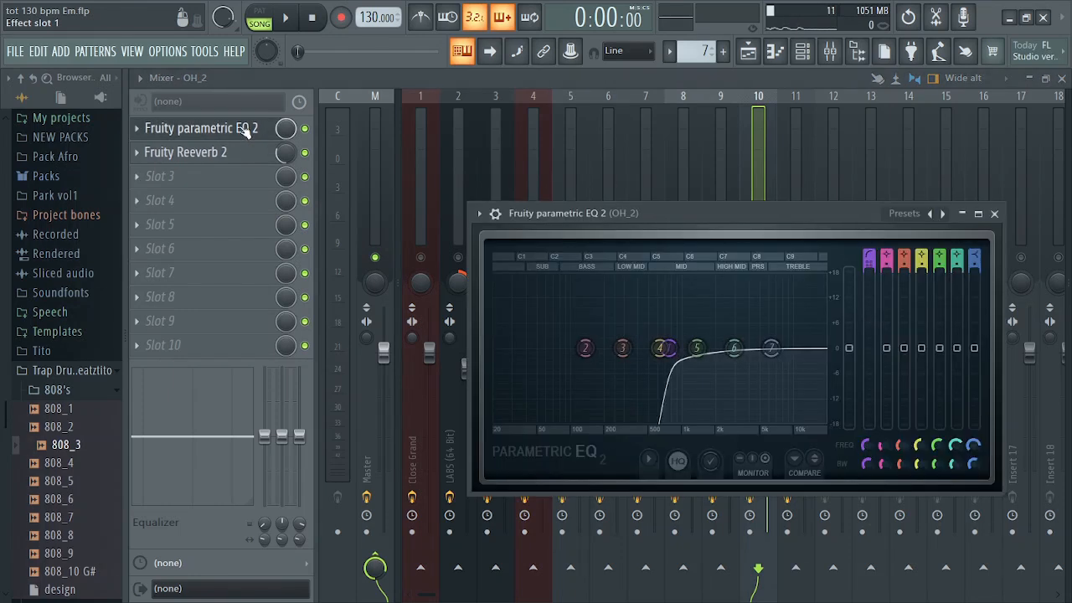
click(994, 212)
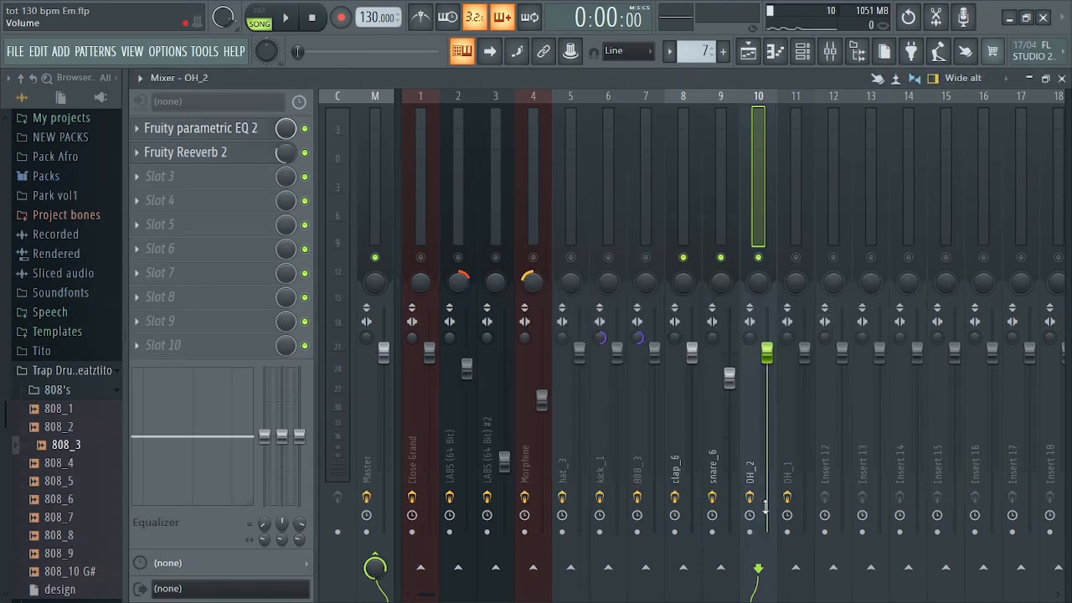
Examine the Fruity Flanger settings on the OH_1 track
click(789, 209)
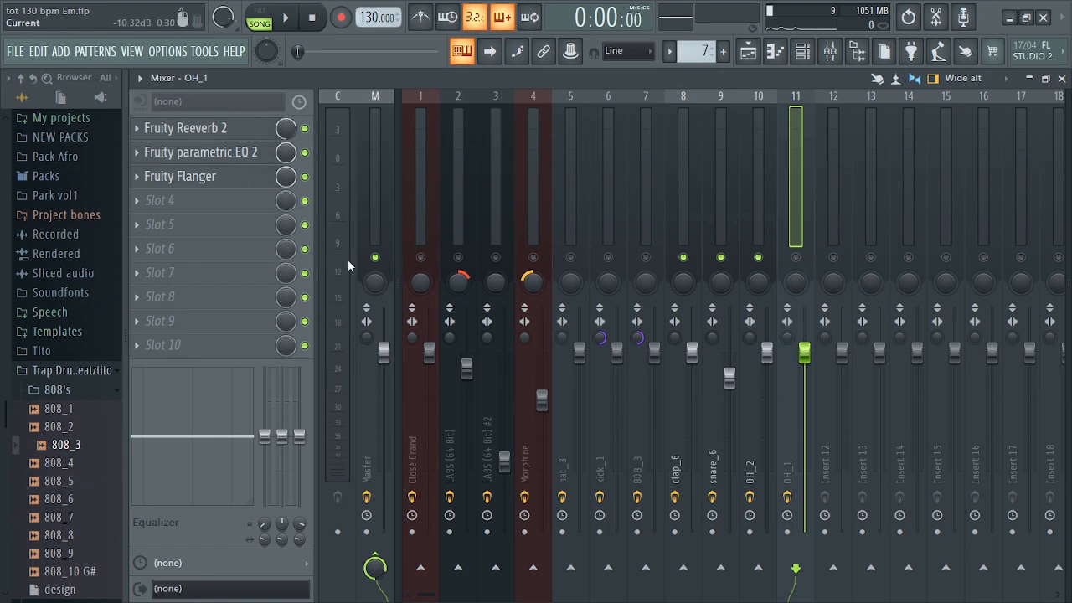
click(203, 180)
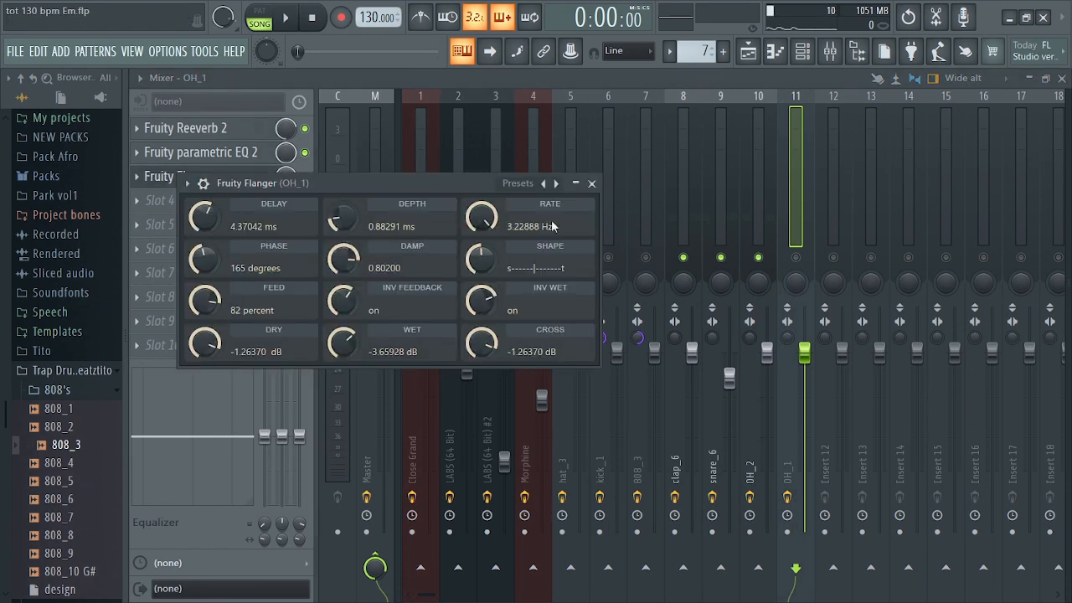
click(591, 183)
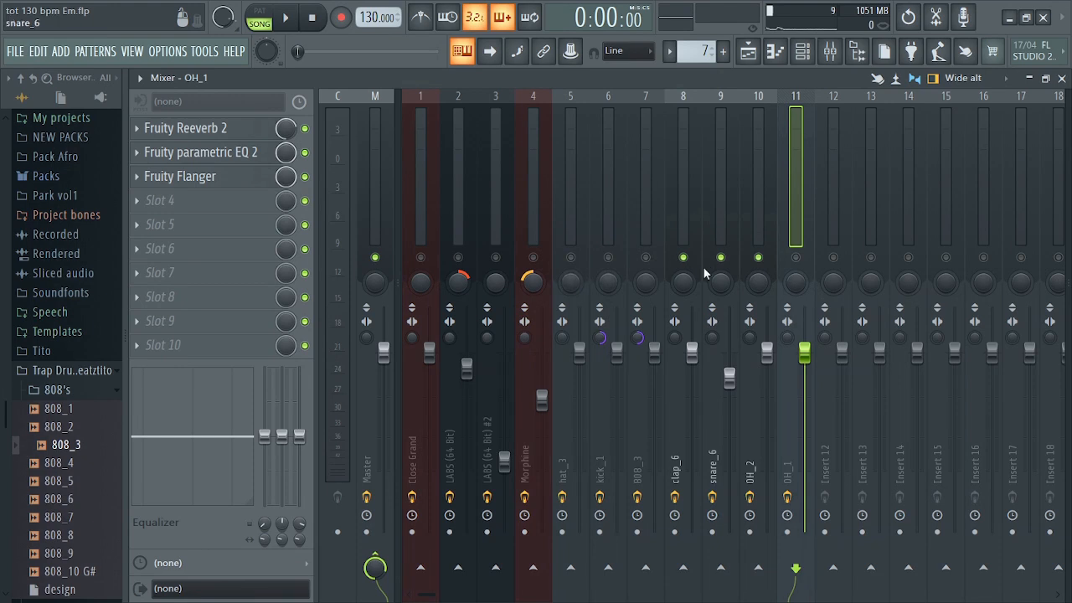
Unmute the kick_1 track alongside the clap, snare and OH_2, and examine its Fruity soft clipper settings
click(599, 338)
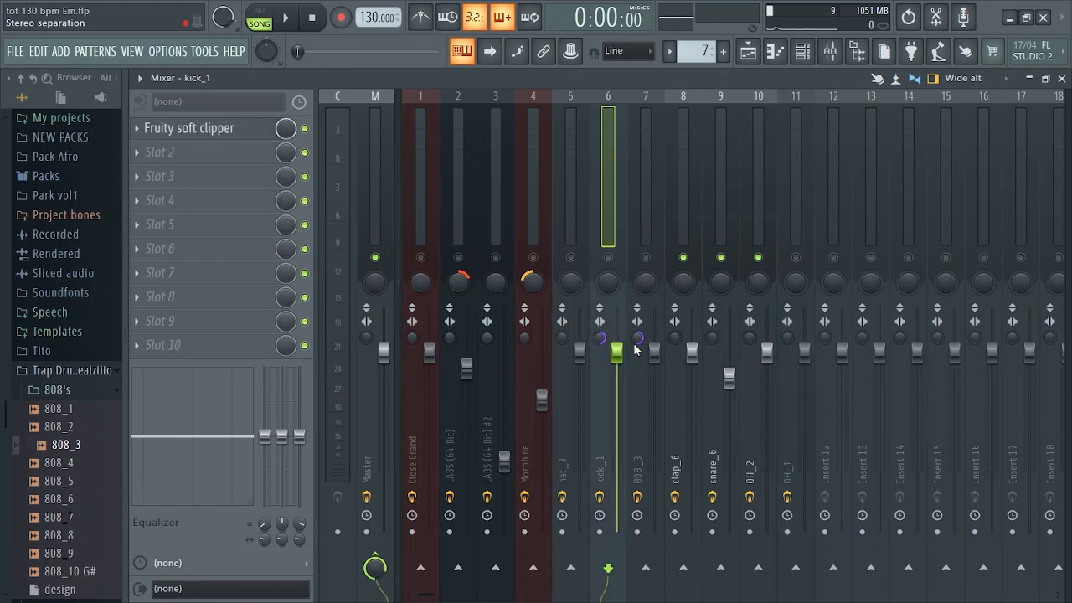
click(609, 258)
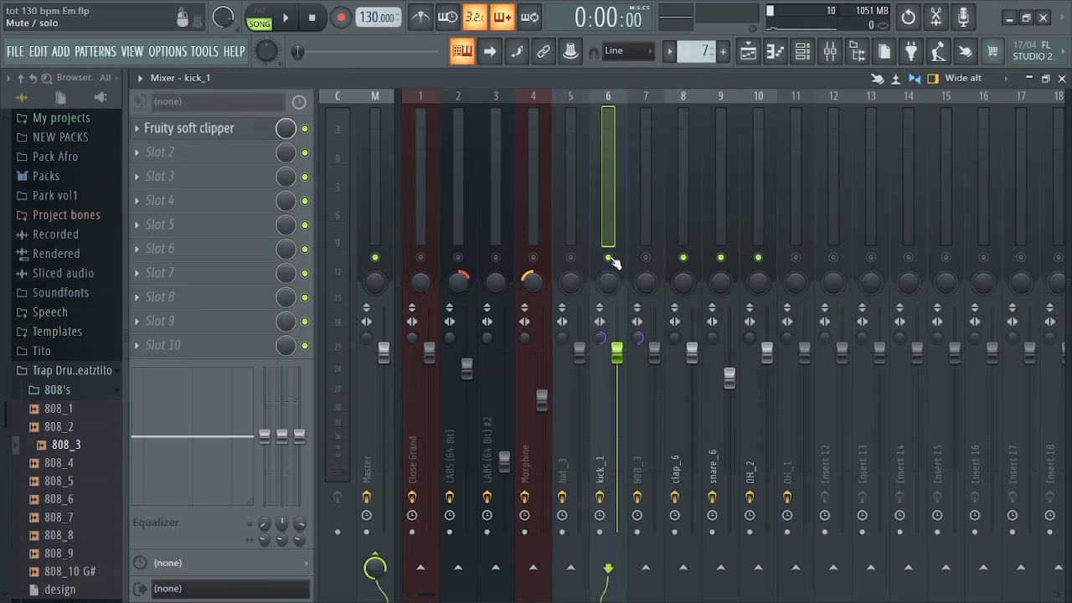
click(222, 127)
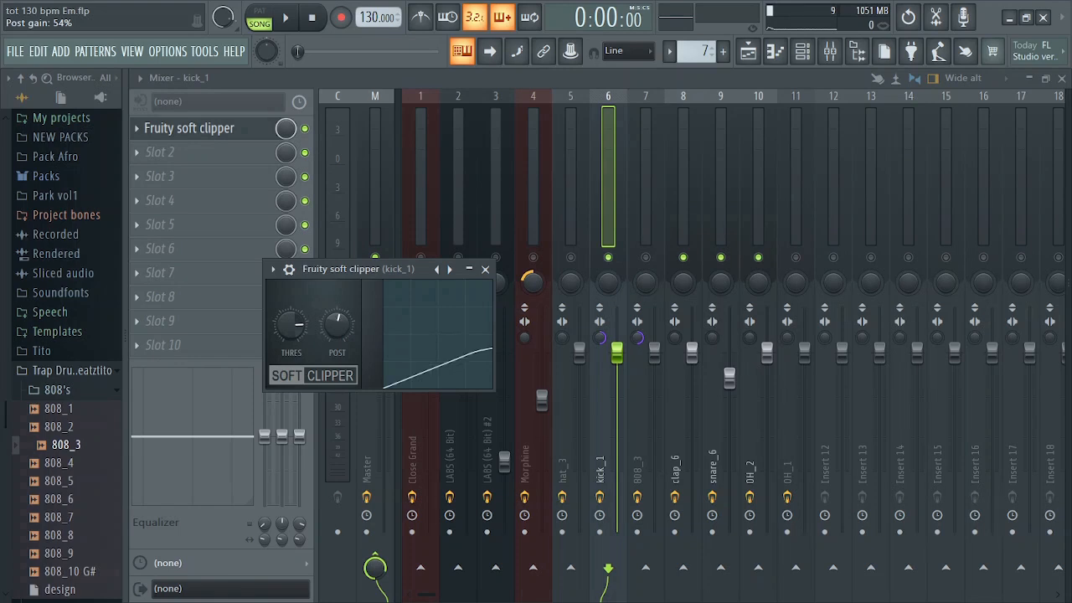
click(485, 269)
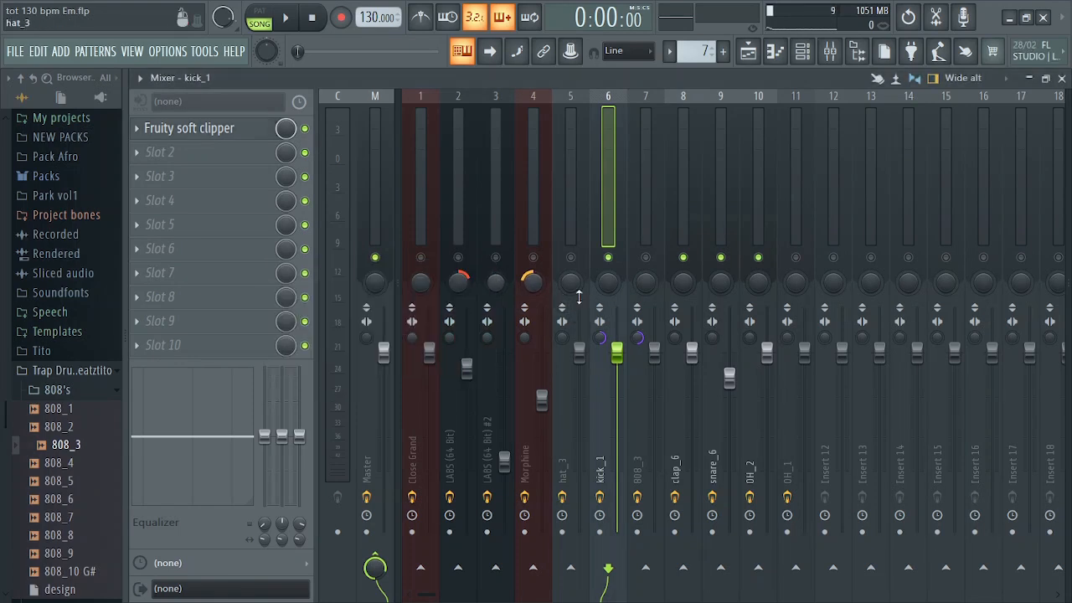
Unmute the 808_3 track alongside the kick and examine its MIAFat grease and volume settings
click(646, 259)
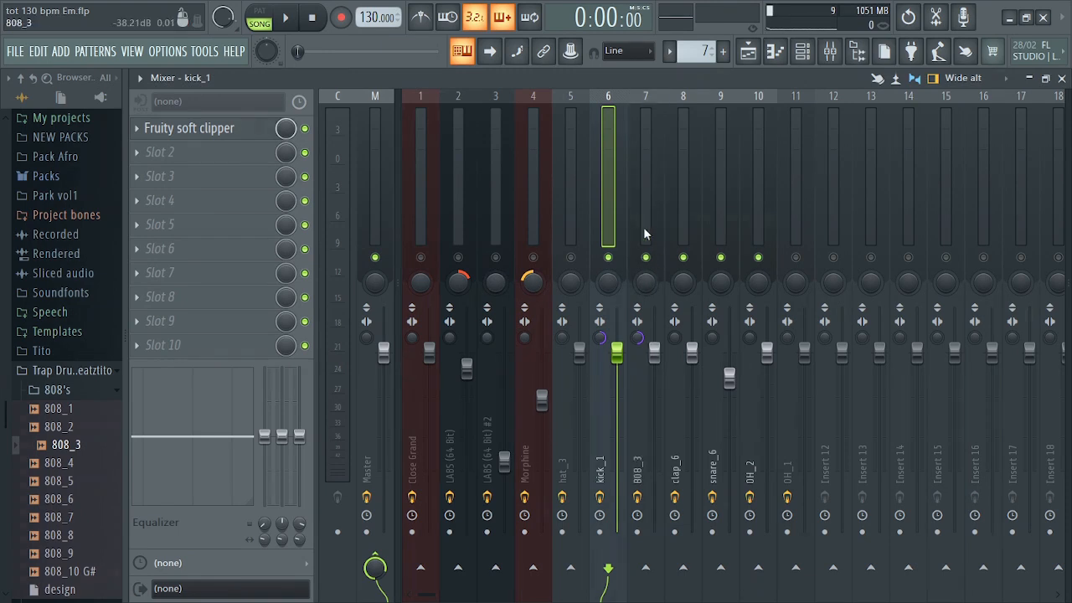
click(641, 222)
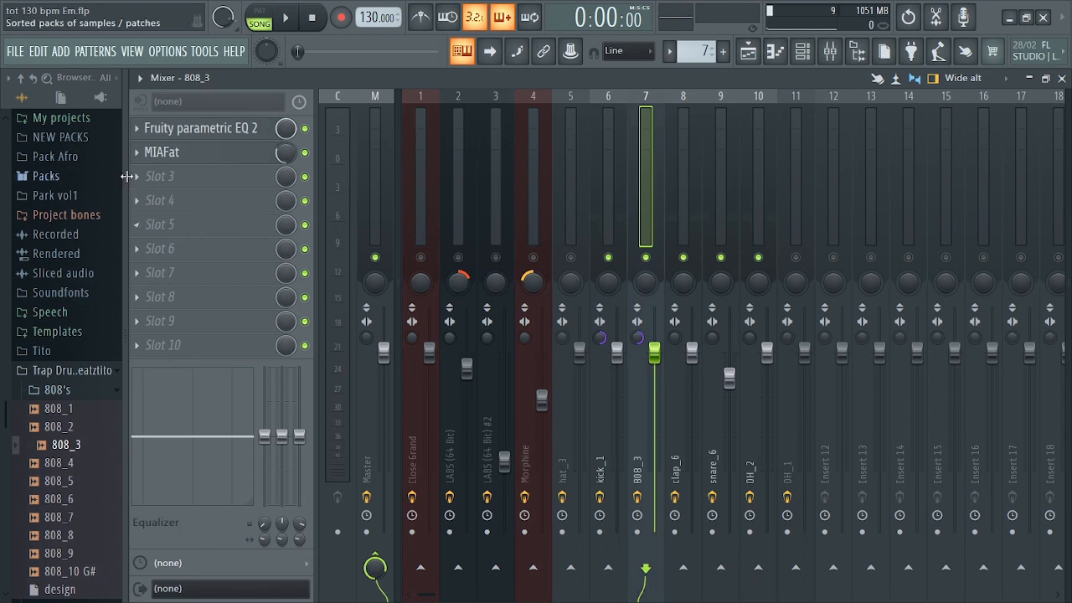
click(181, 154)
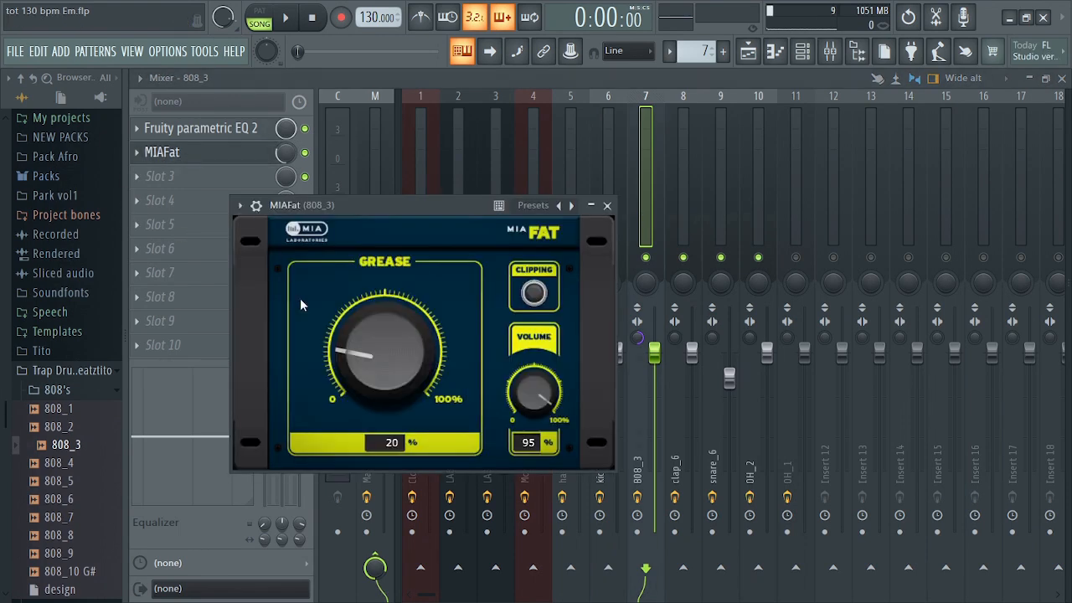
click(606, 206)
Fine-tune the band 7 low-pass point in the 808_3 track's Fruity parametric EQ 2
click(188, 126)
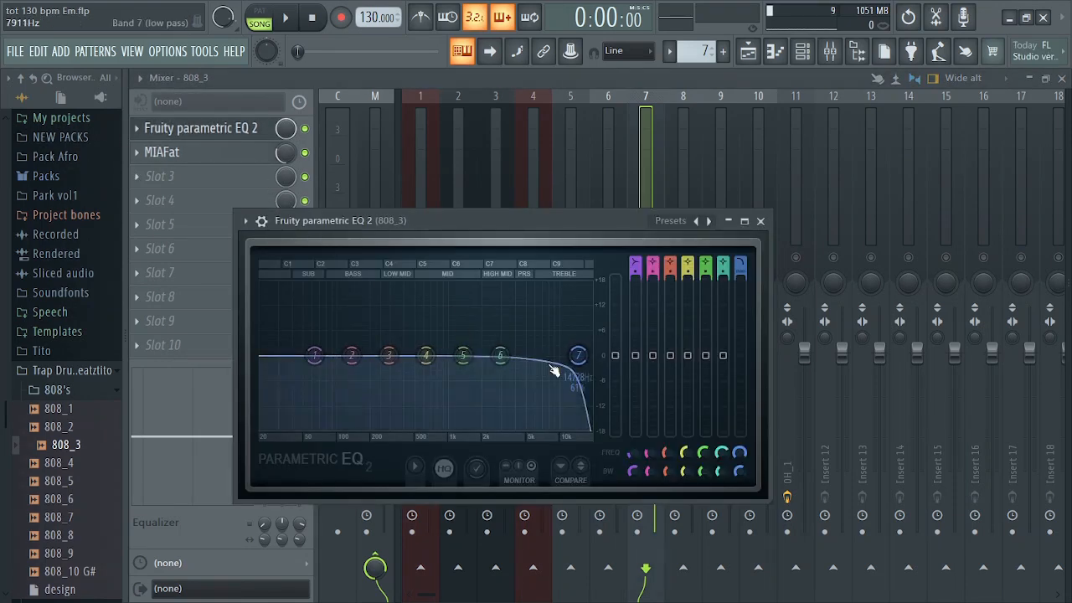
mouse_move(577, 356)
mouse_down()
mouse_move(581, 313)
mouse_move(581, 354)
mouse_up()
scroll(579, 356, up, 2)
click(760, 221)
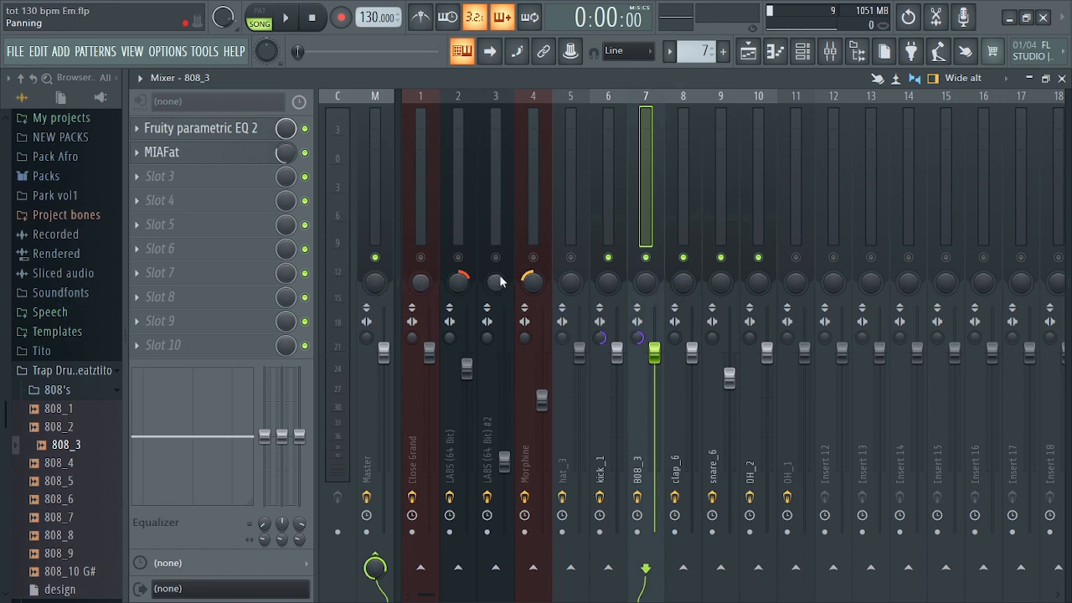
Unmute the hat_3 track and play back the unmuted drum tracks together
click(572, 260)
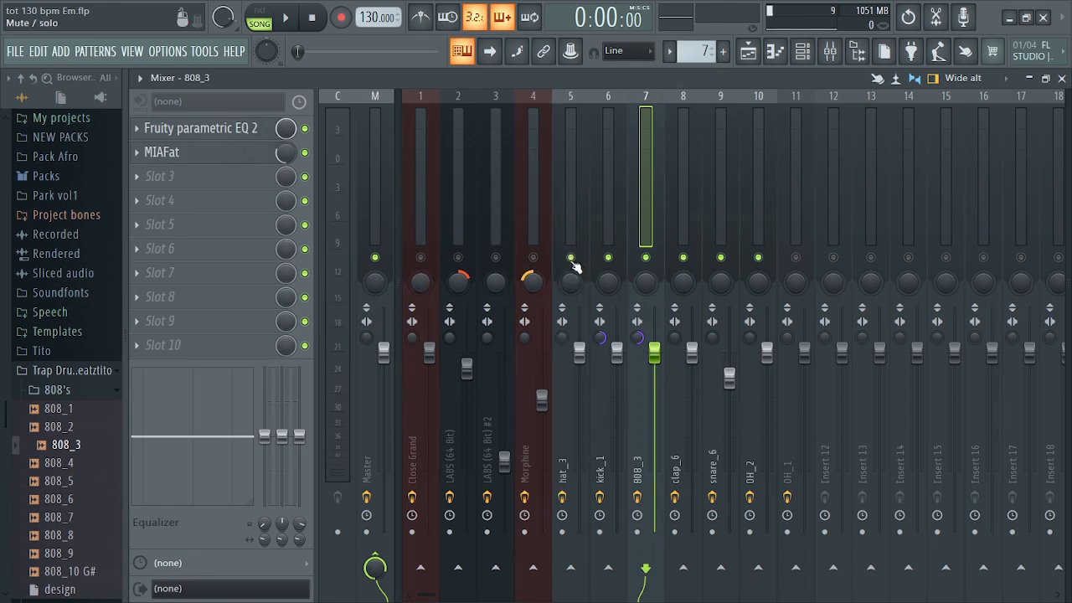
key(space)
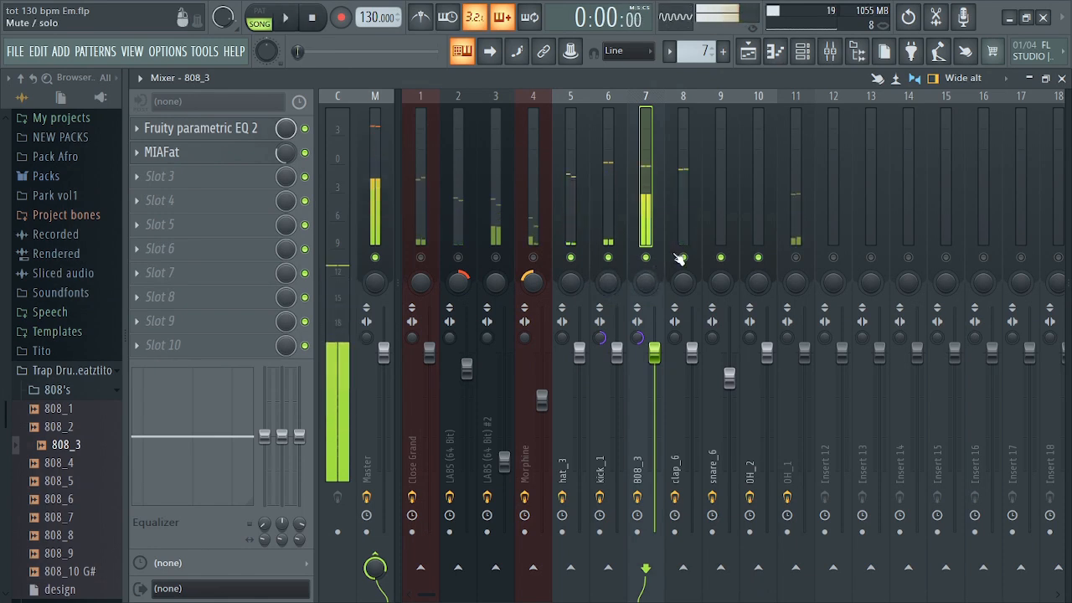
key(space)
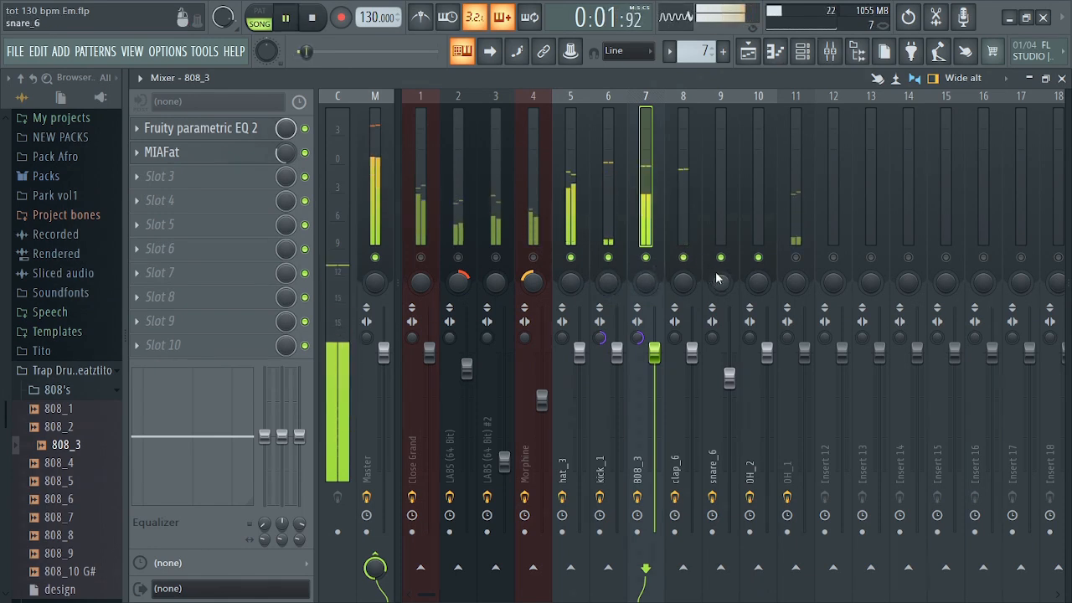
key(space)
Pan the snare_6 track to the right and the OH_2 track about 35% left, playing the drums to compare
click(718, 280)
drag(720, 280, 720, 261)
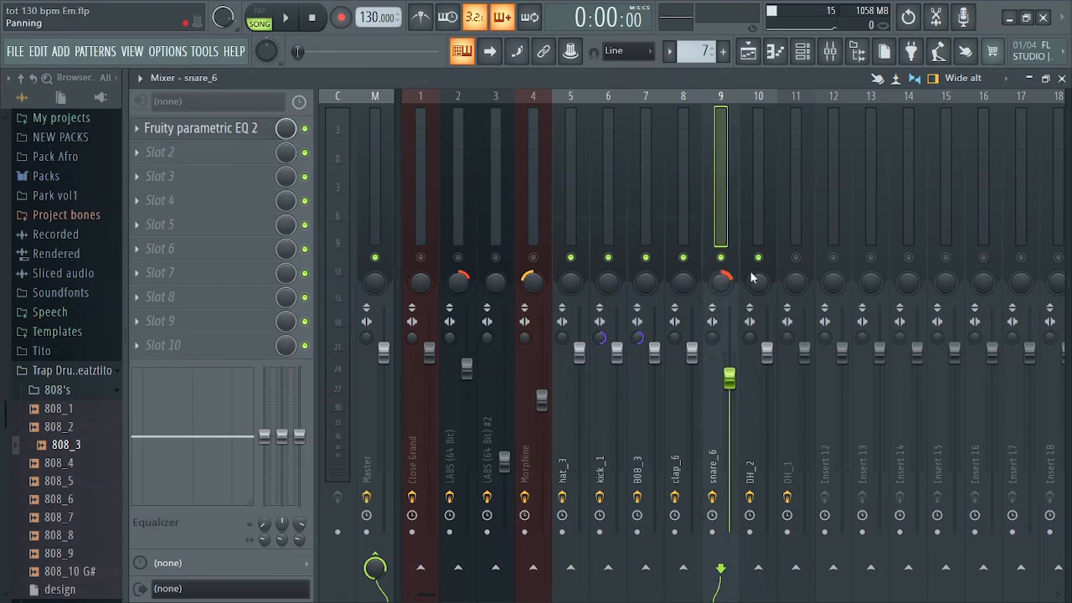
key(space)
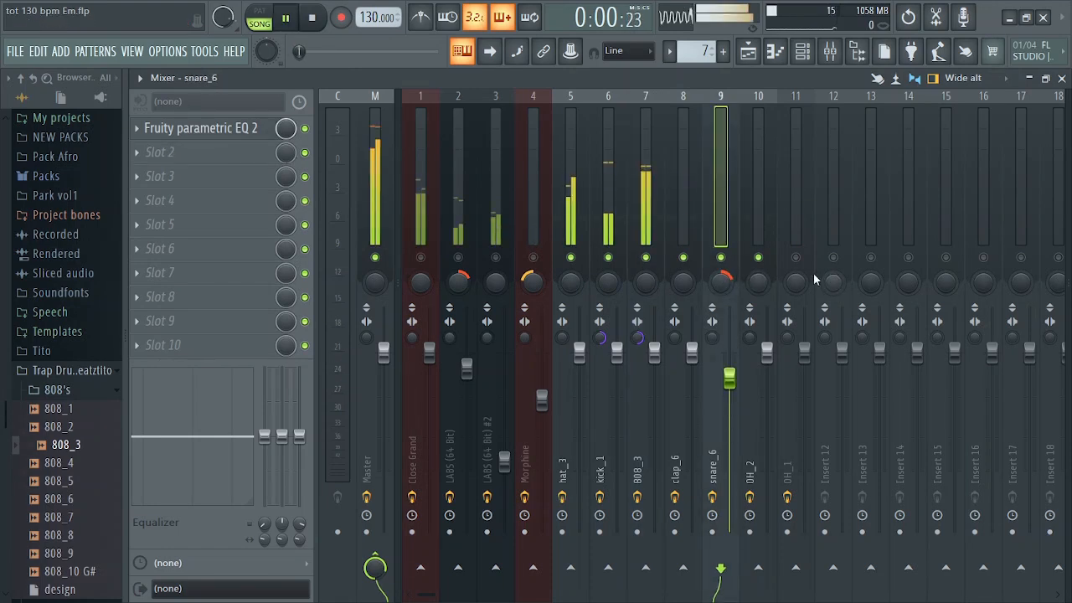
click(767, 282)
drag(767, 281, 767, 300)
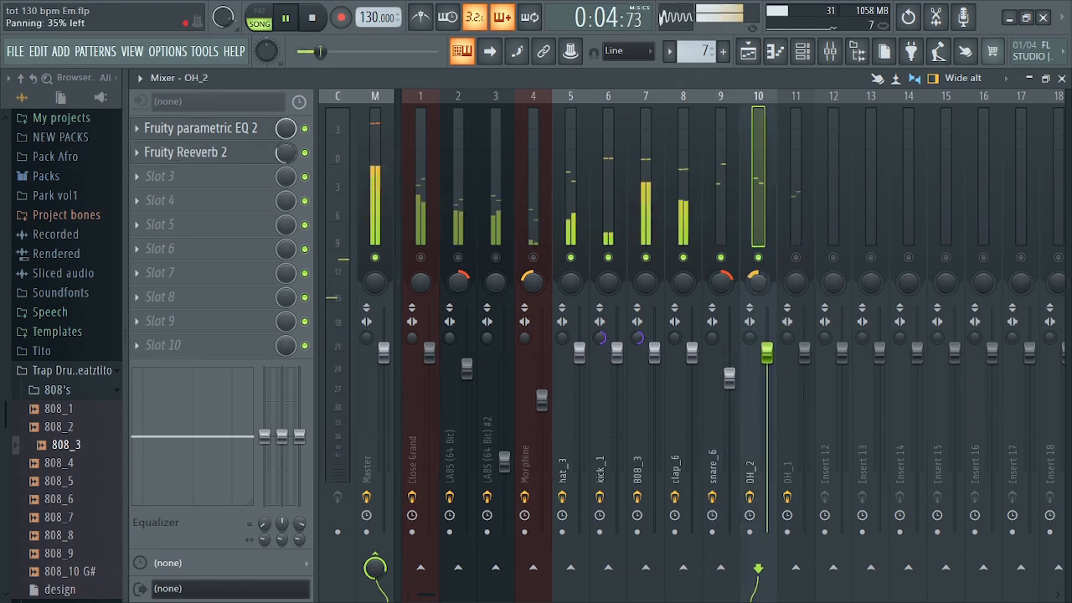
Unmute the OH_1 track during playback, listen to it with the other drums, and stop the song
click(795, 257)
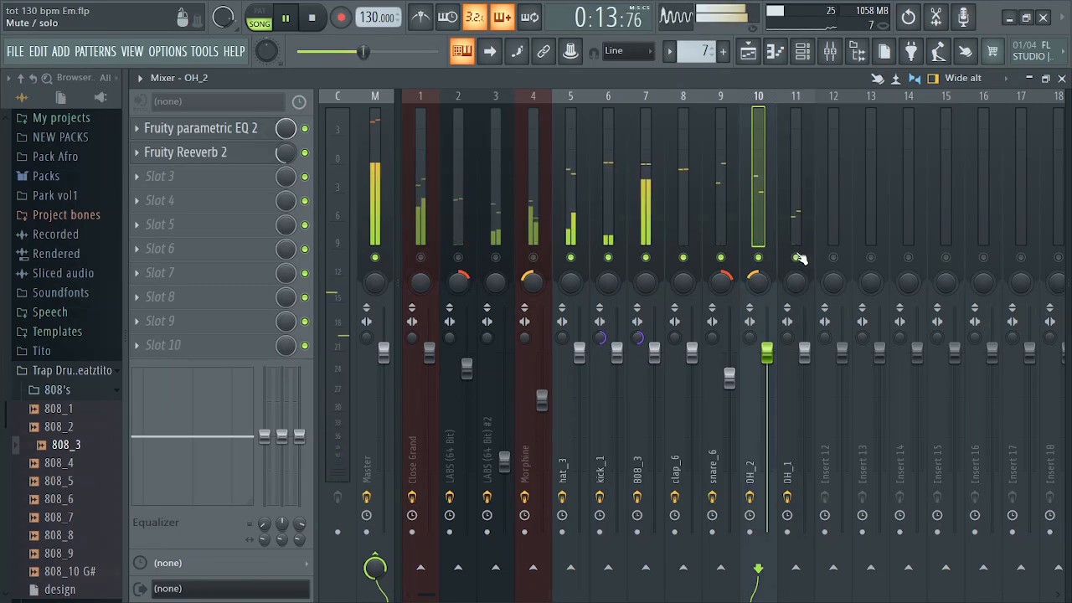
key(space)
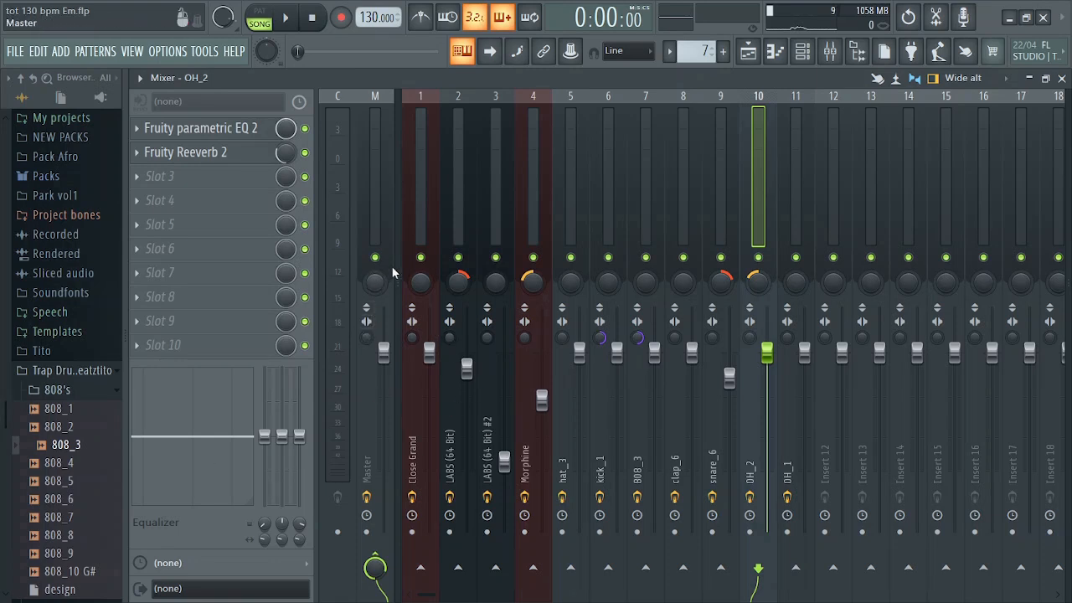
Select mixer tracks 1 to 11, Close Grand through OH_1, and pull all their volume faders down to zero together
click(427, 204)
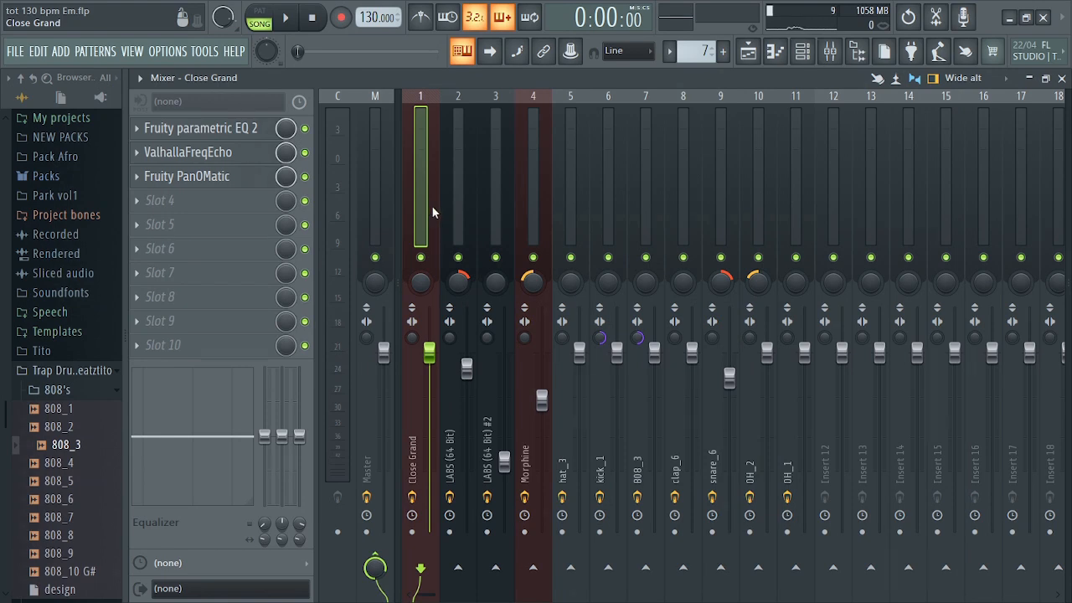
ctrl+click(454, 195)
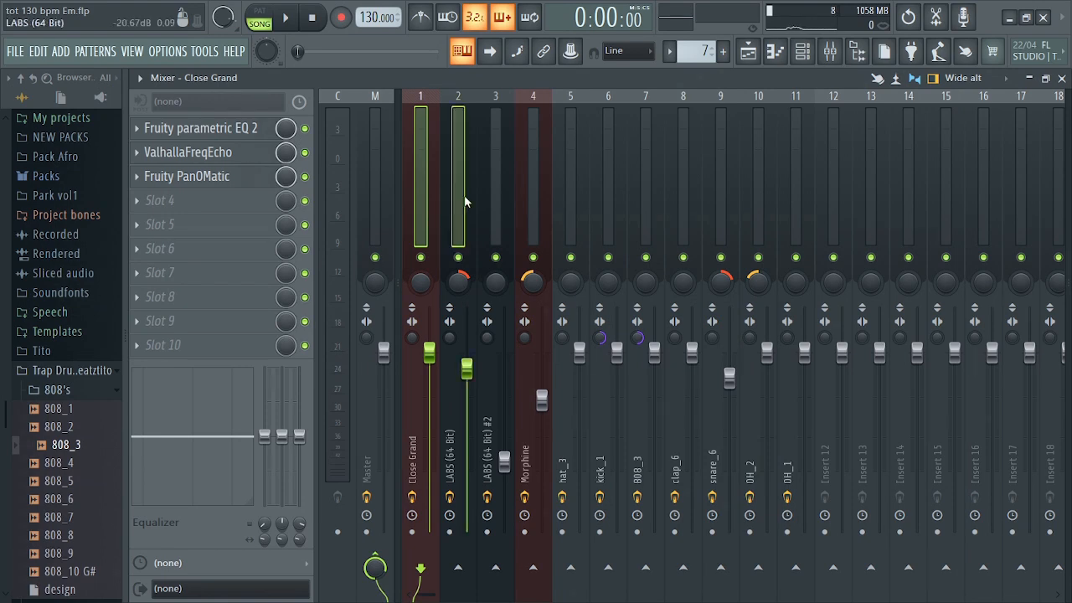
ctrl+click(496, 195)
ctrl+click(533, 191)
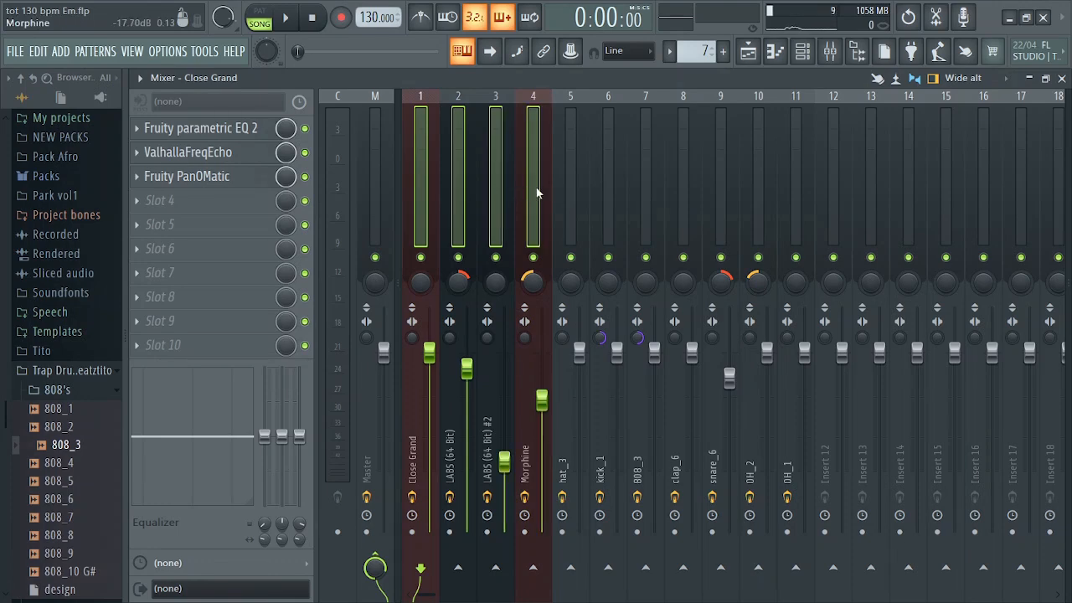
ctrl+click(574, 191)
ctrl+click(598, 194)
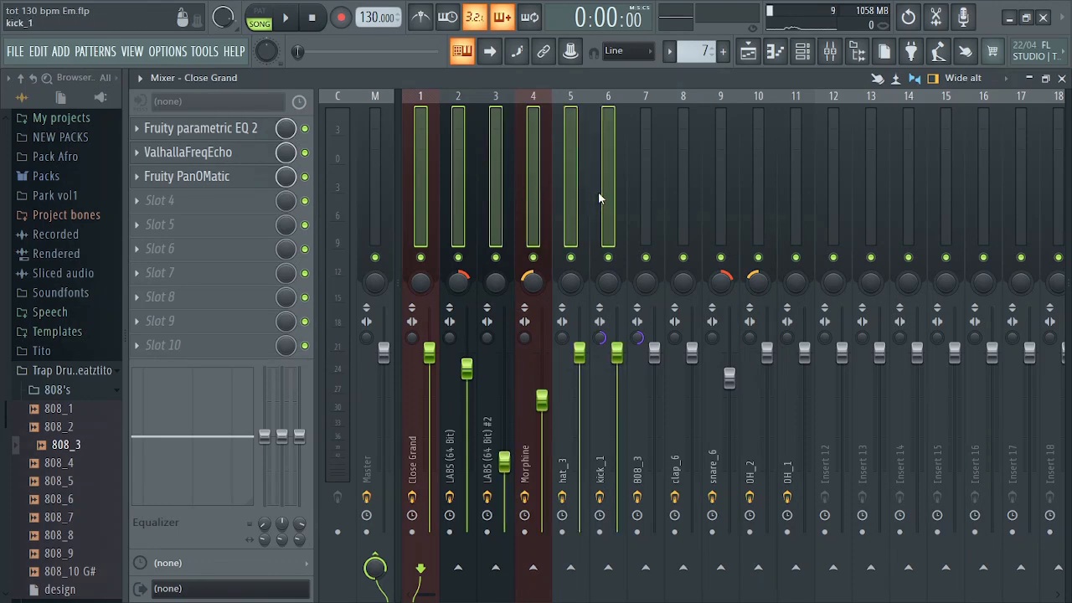
ctrl+click(644, 189)
ctrl+click(680, 193)
ctrl+click(713, 193)
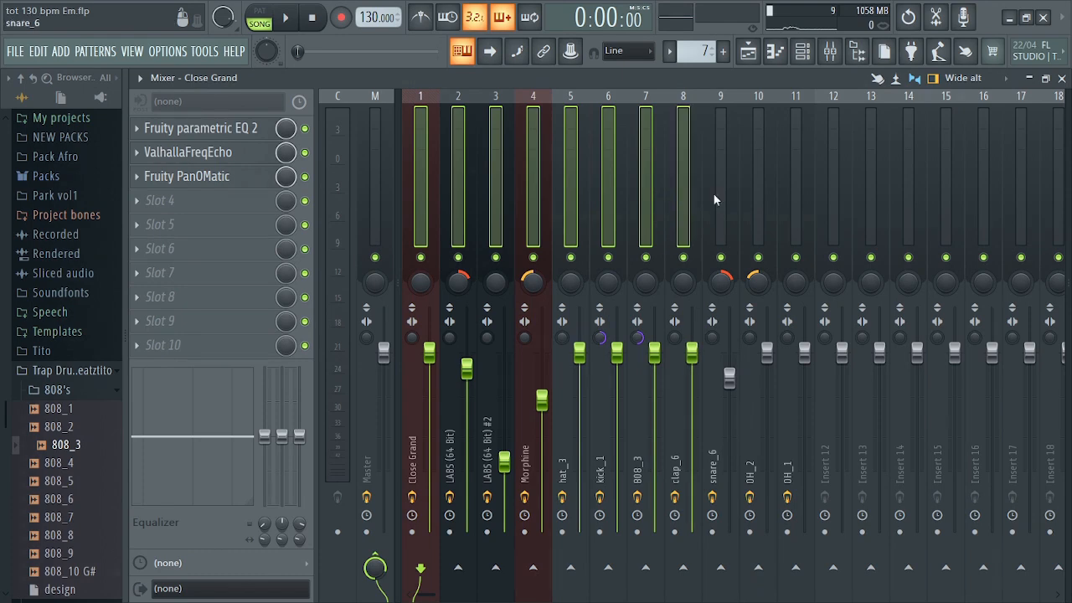
ctrl+click(760, 197)
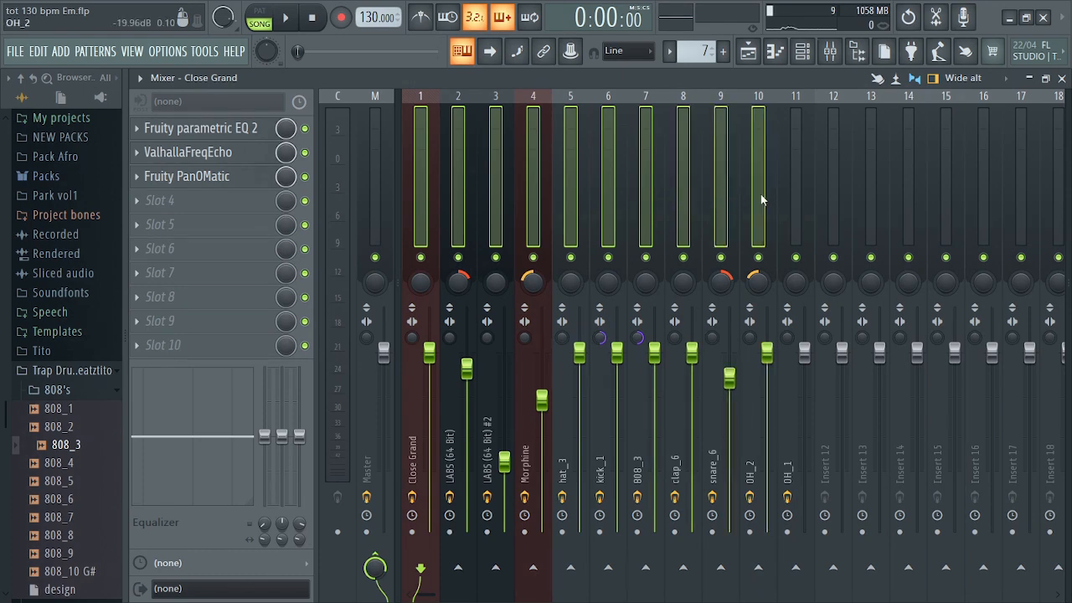
ctrl+click(785, 173)
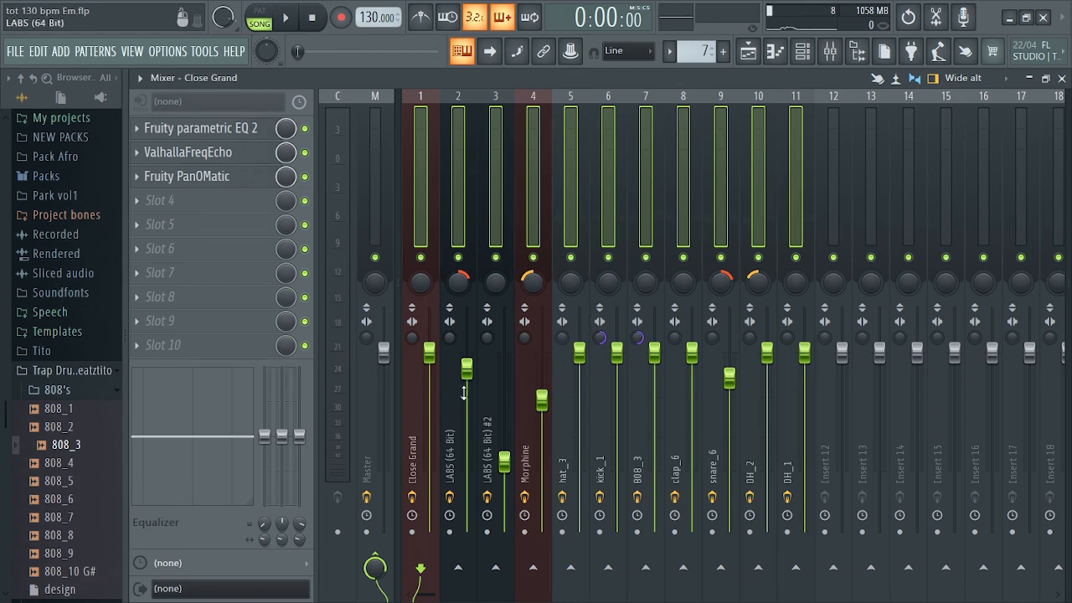
drag(435, 356, 435, 531)
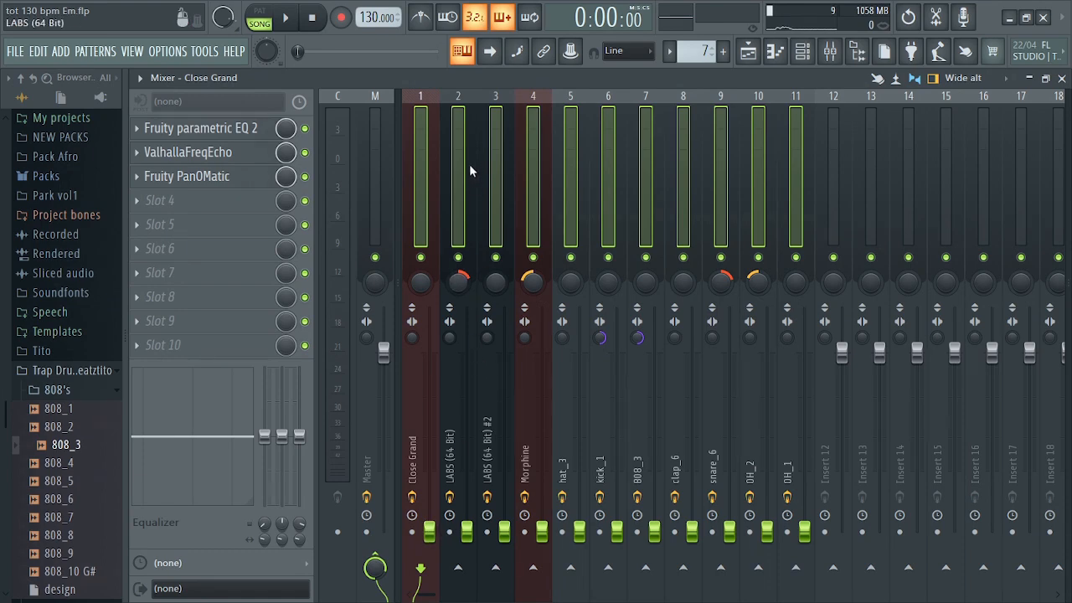
Raise the Close Grand fader to near its default level and the LABS (64 Bit) fader slightly lower while the song plays
click(469, 171)
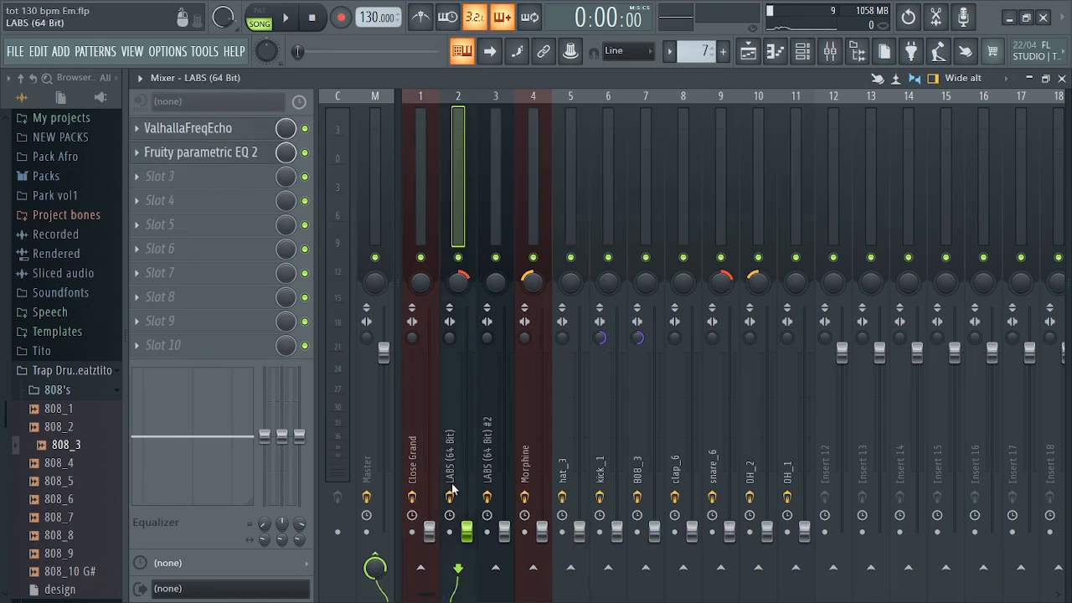
click(422, 174)
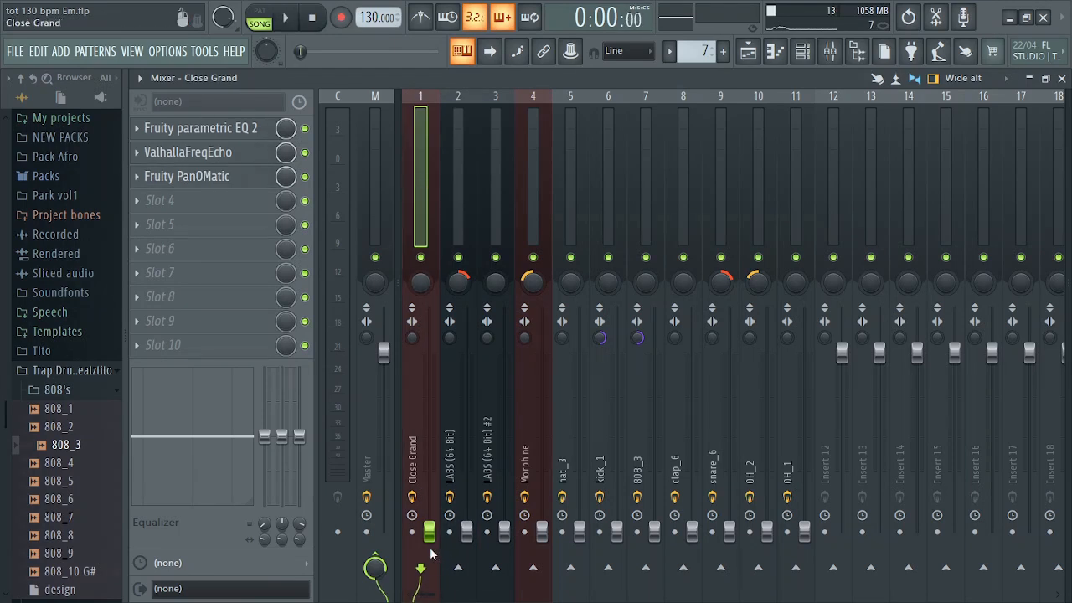
drag(429, 530, 429, 357)
key(space)
drag(466, 530, 466, 379)
Balance the LABS (64 Bit) #2 and Morphine levels, with Morphine at about 76% (-5.6 dB) and LABS #2 well below it
drag(504, 531, 504, 456)
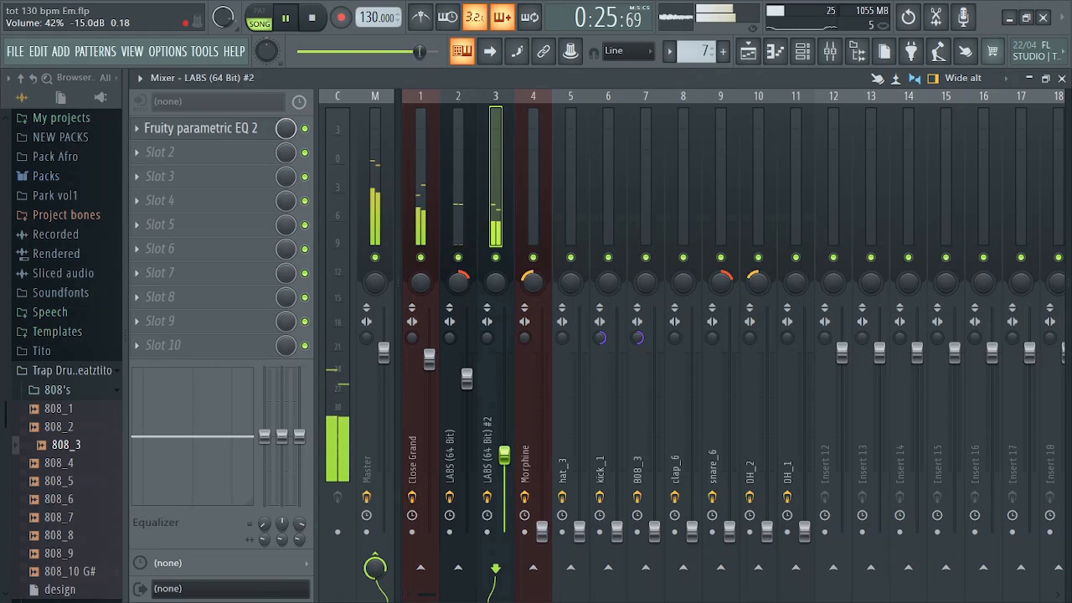
drag(542, 533, 542, 399)
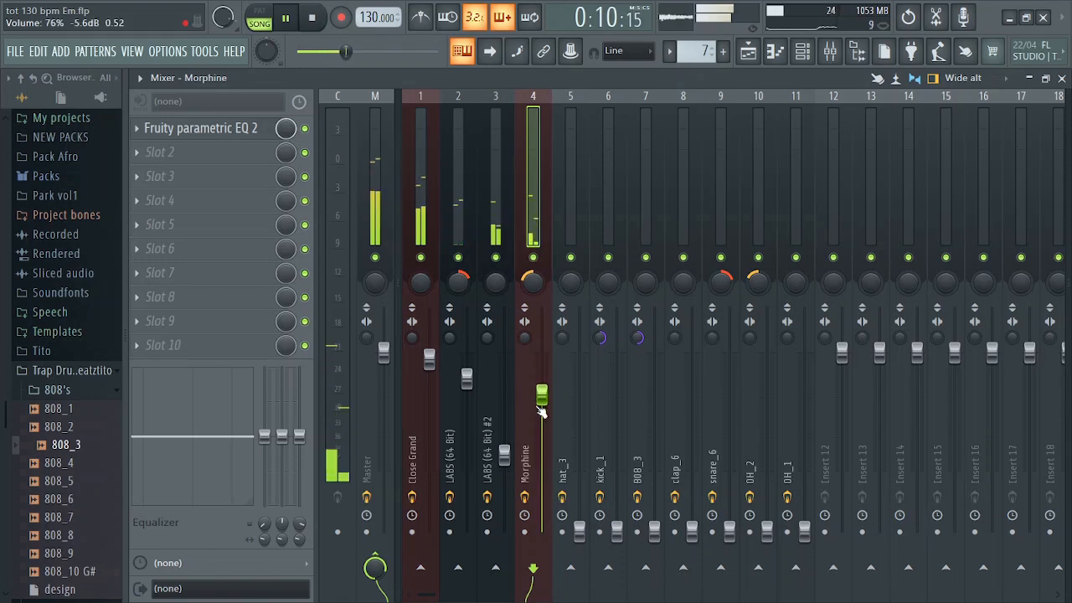
drag(504, 454, 505, 471)
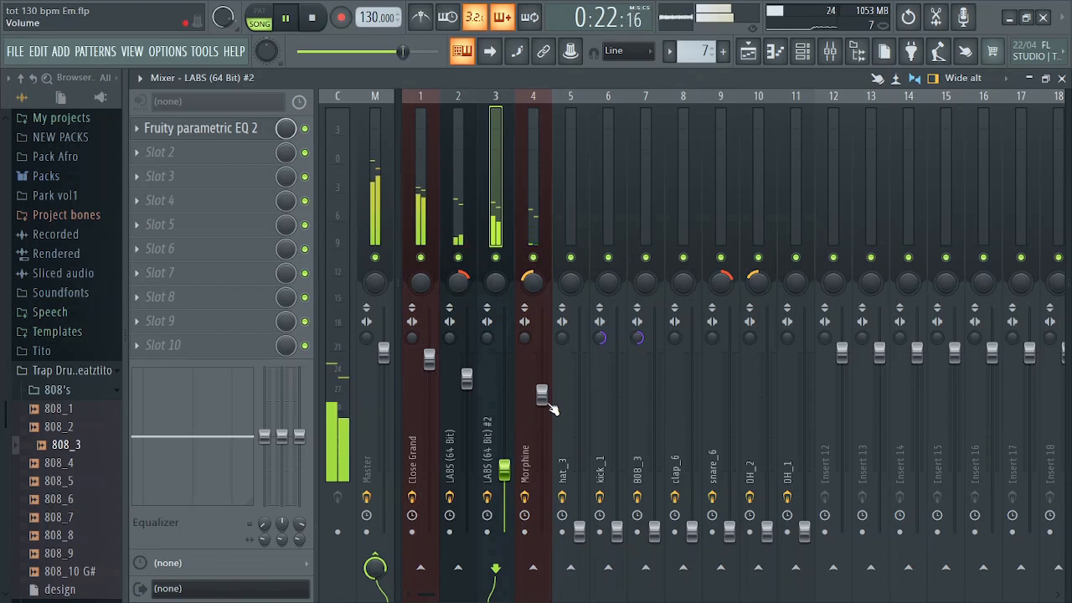
Raise the drum faders from hat_3 to OH_1, keeping kick_1 loudest and snare_6, OH_2 and OH_1 lowest, during playback
drag(579, 531, 578, 386)
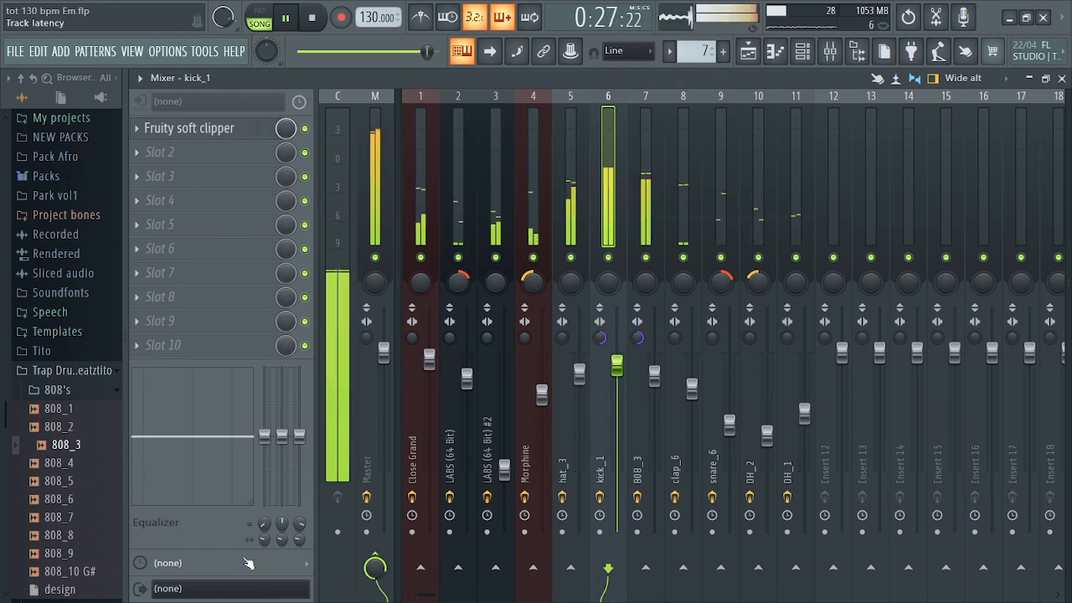
click(65, 432)
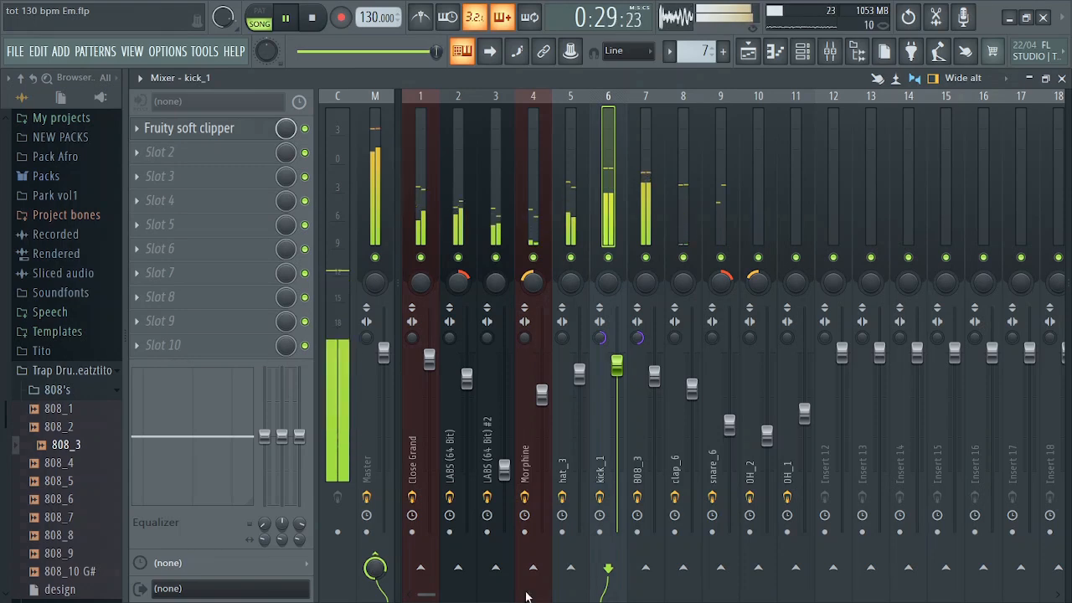
key(space)
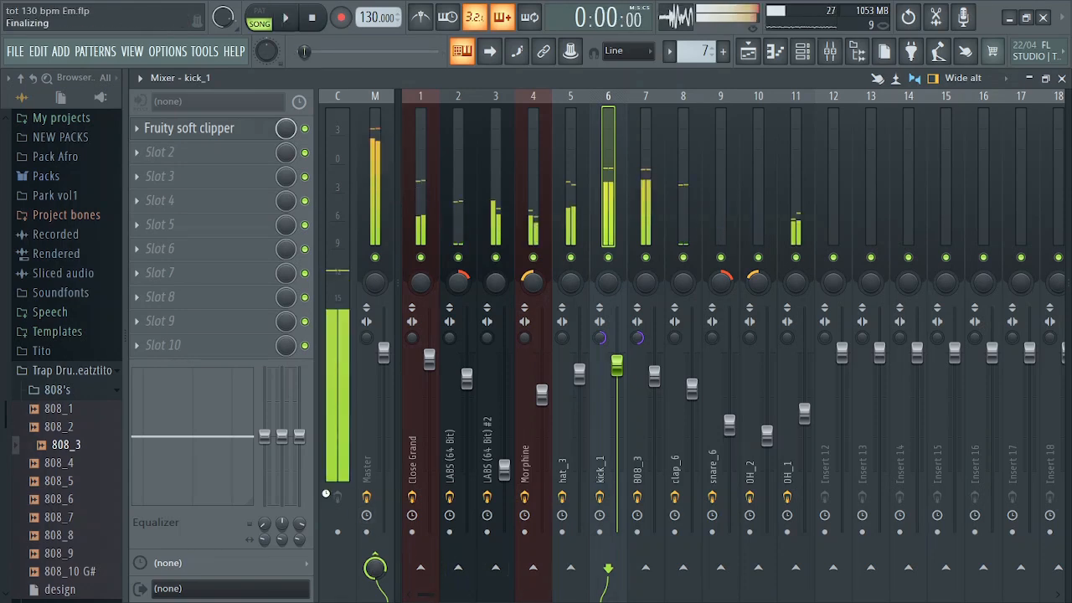